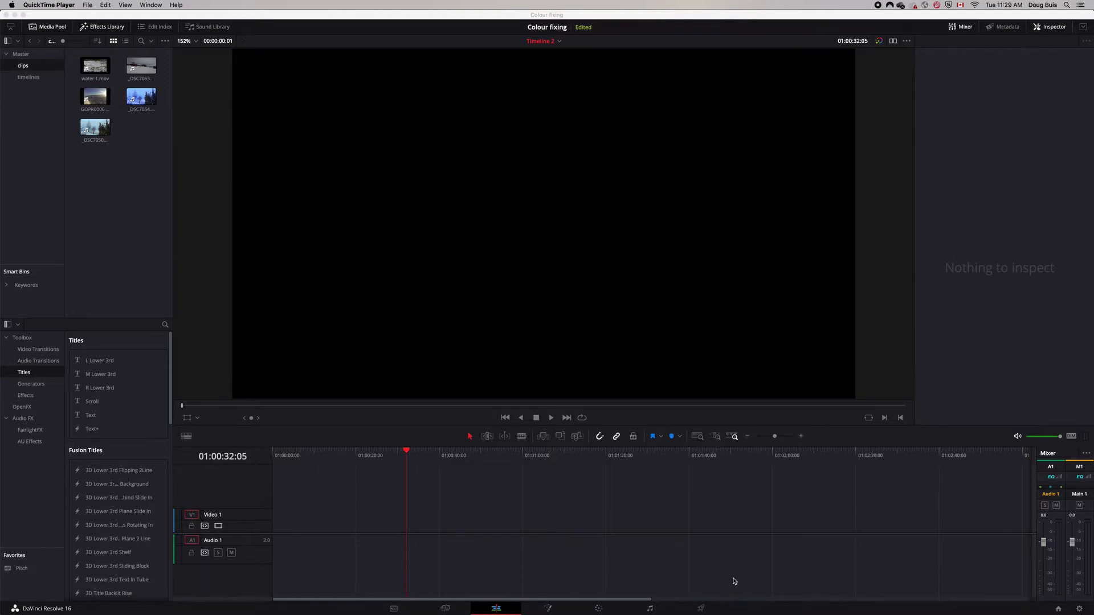
Step: Preview water 1.mov, _DSC7054, GOPR0006 and _DSC7050 in the Media Pool
{"action": "left_click", "coordinate": [119, 103]}
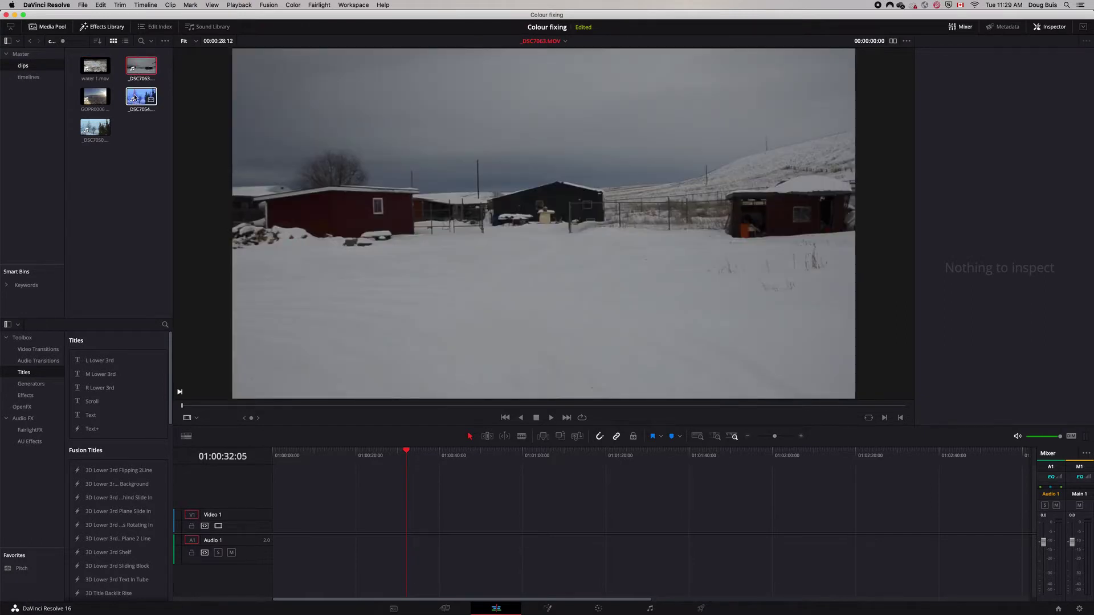
{"action": "left_click", "coordinate": [135, 98]}
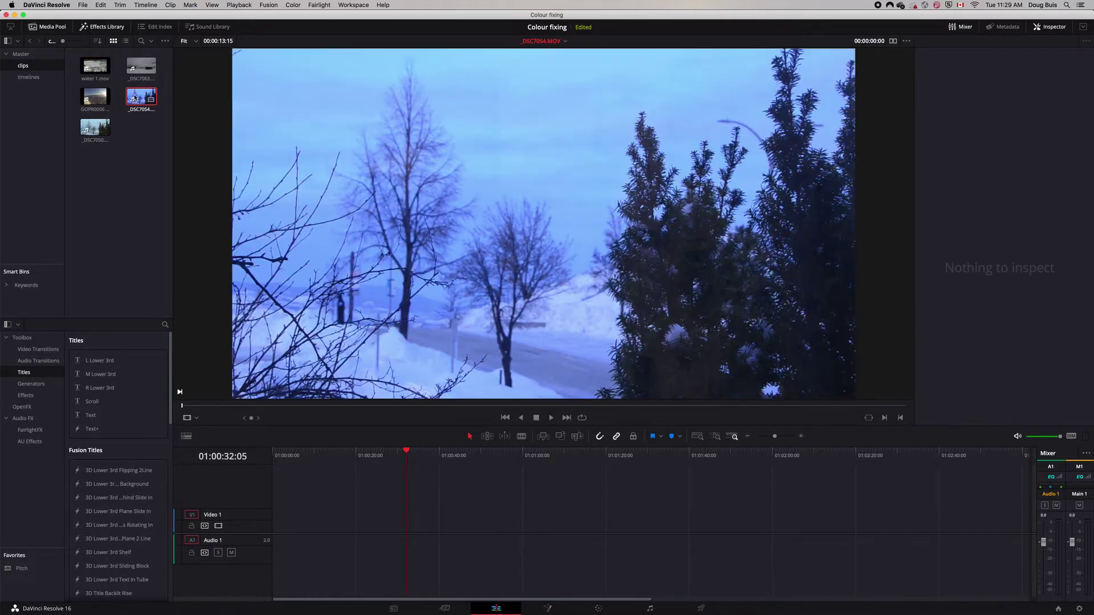
{"action": "left_click", "coordinate": [95, 98]}
{"action": "left_click", "coordinate": [96, 127]}
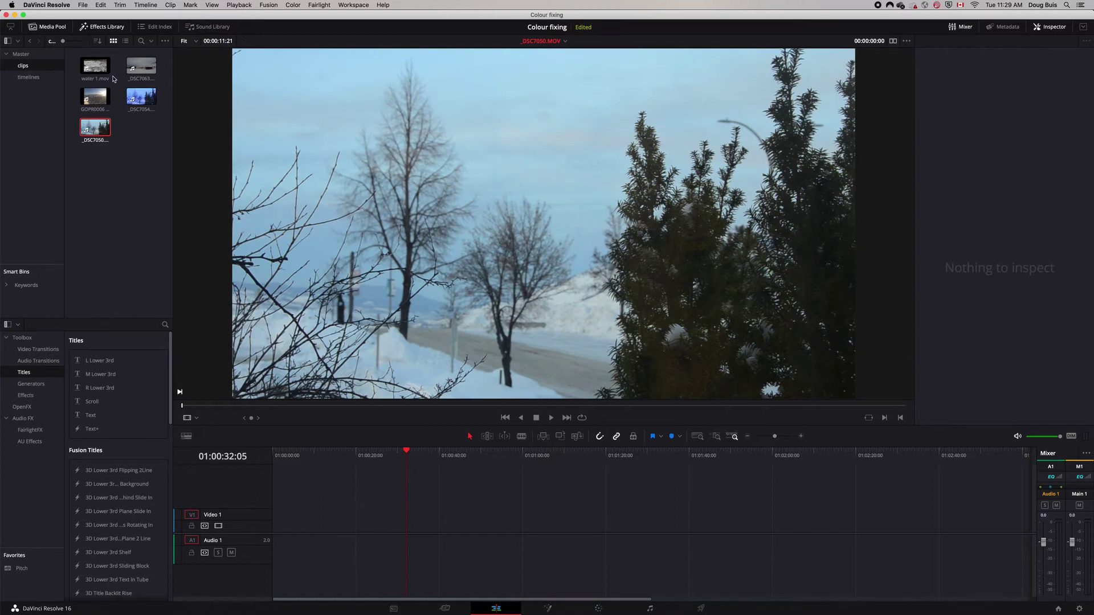
Step: Place _DSC7063 at the start of Timeline 2 and delete its audio
{"action": "left_click_drag", "start_coordinate": [139, 64], "coordinate": [302, 539]}
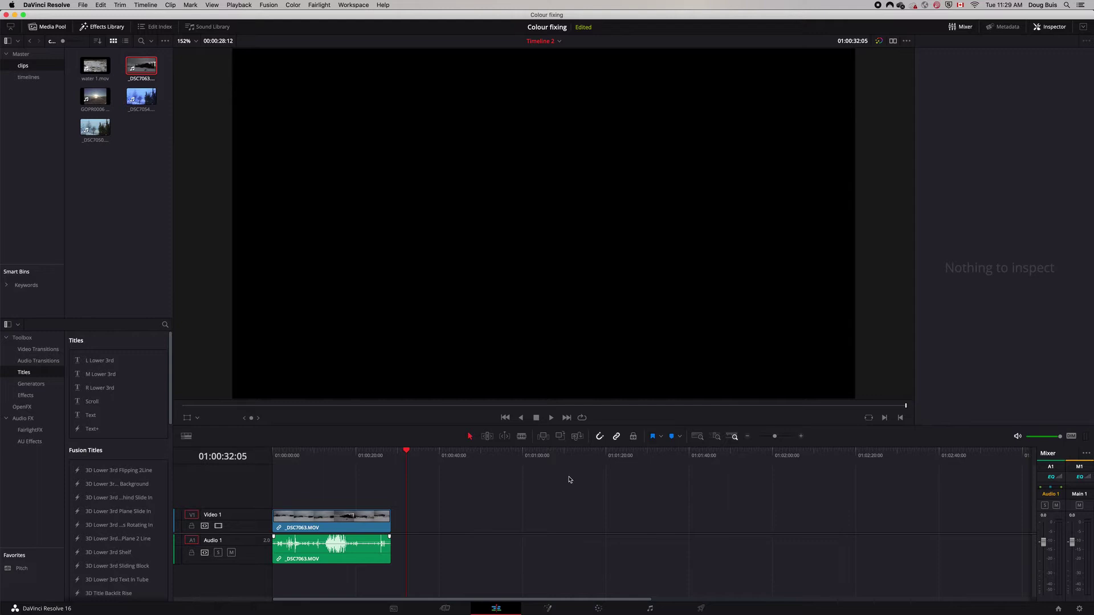
{"action": "left_click", "coordinate": [617, 437]}
{"action": "left_click", "coordinate": [343, 561]}
{"action": "key", "text": "Delete"}
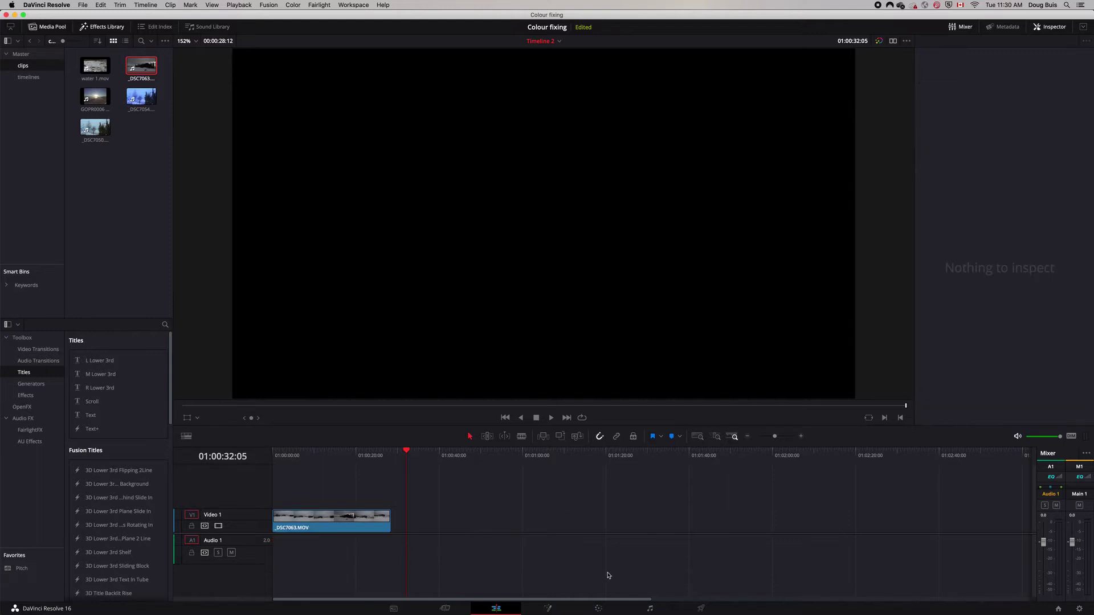
Step: Add water 1.mov after _DSC7063, and insert GOPR0006, _DSC7050 and _DSC7054 at the start, back to back
{"action": "left_click_drag", "start_coordinate": [95, 67], "coordinate": [424, 521]}
{"action": "left_click", "coordinate": [95, 97]}
{"action": "key", "text": "Home"}
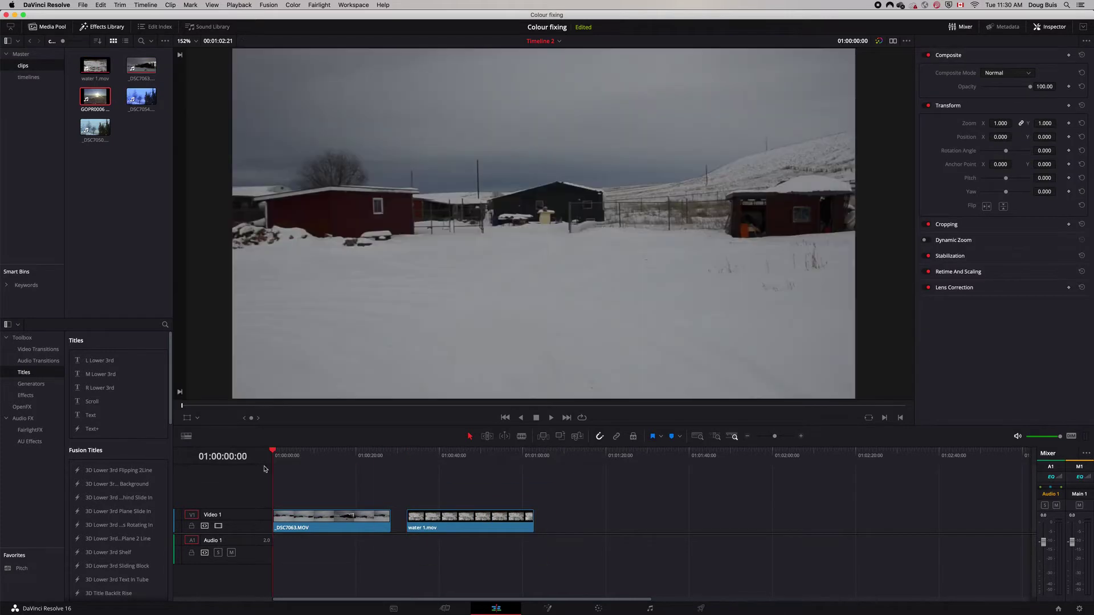
{"action": "key", "text": "F9"}
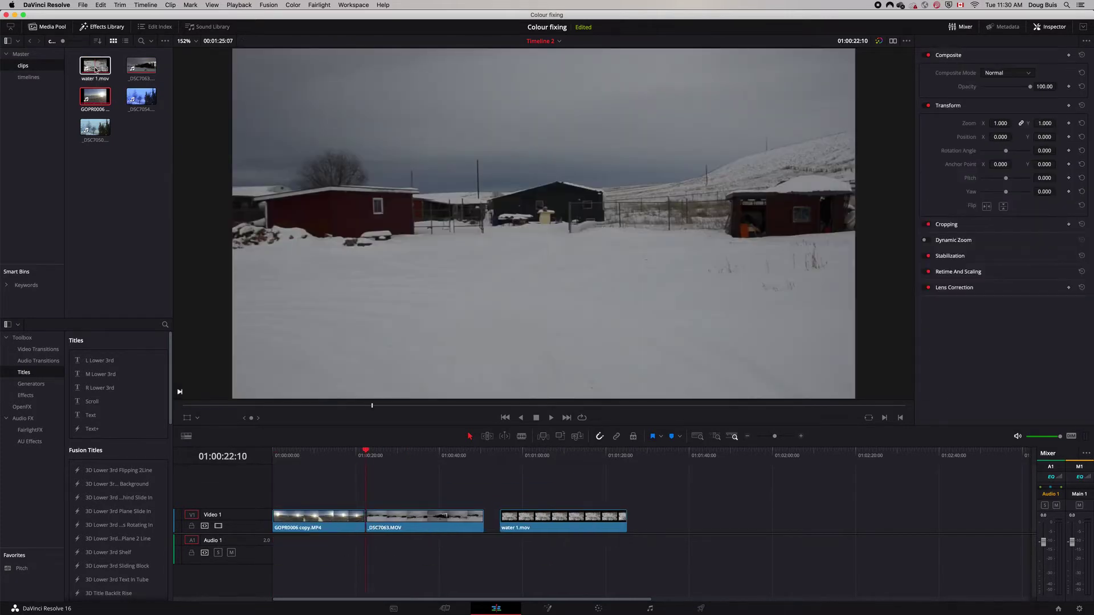
{"action": "left_click", "coordinate": [95, 127]}
{"action": "key", "text": "F9"}
{"action": "left_click", "coordinate": [141, 97]}
{"action": "key", "text": "F9"}
{"action": "left_click_drag", "start_coordinate": [663, 527], "coordinate": [648, 527]}
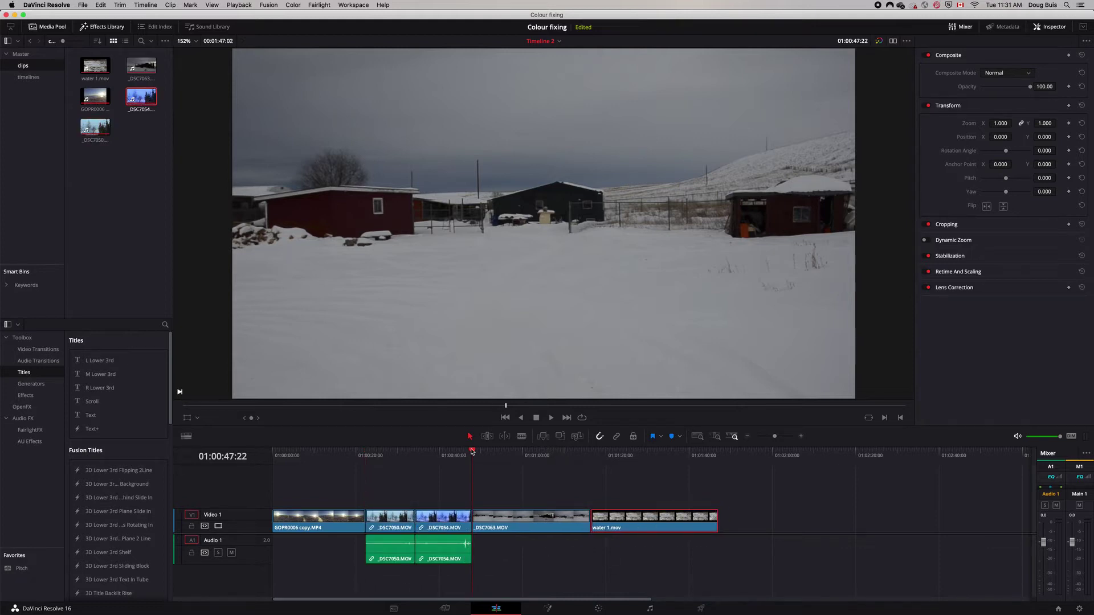
Step: Blade GOPR0006 copy.MP4 and _DSC7063 into two clips each, and delete _DSC7054's audio
{"action": "left_click", "coordinate": [522, 437]}
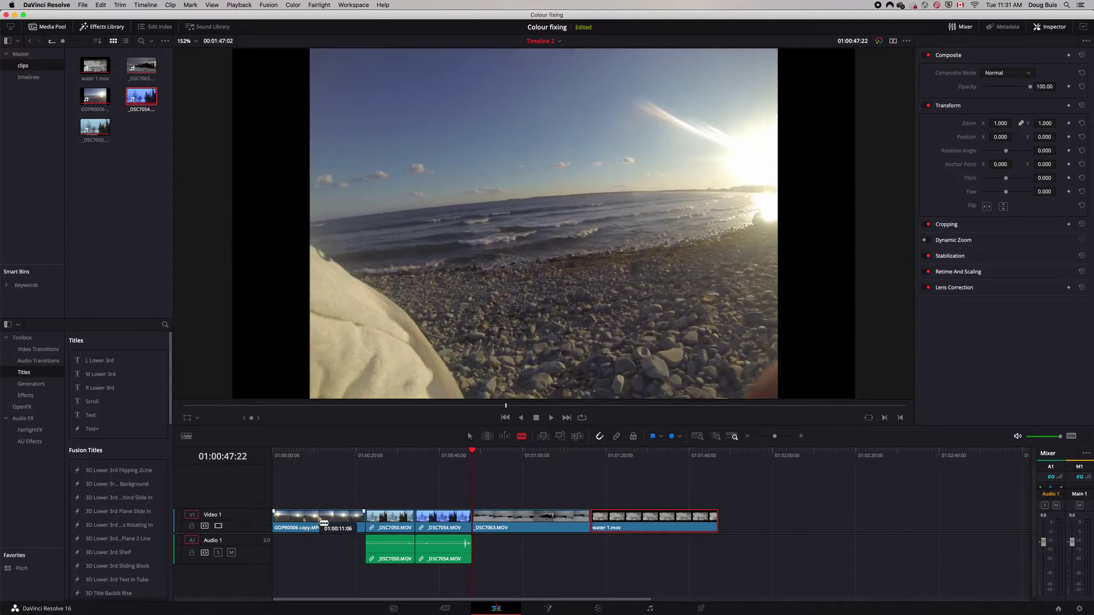
{"action": "left_click", "coordinate": [320, 521]}
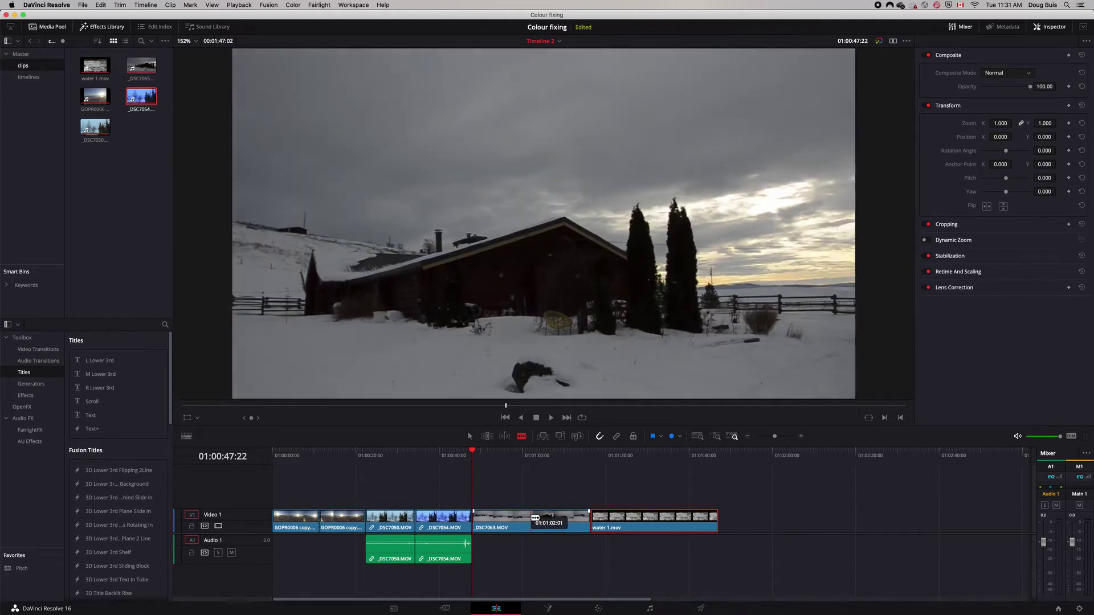
{"action": "left_click", "coordinate": [531, 517]}
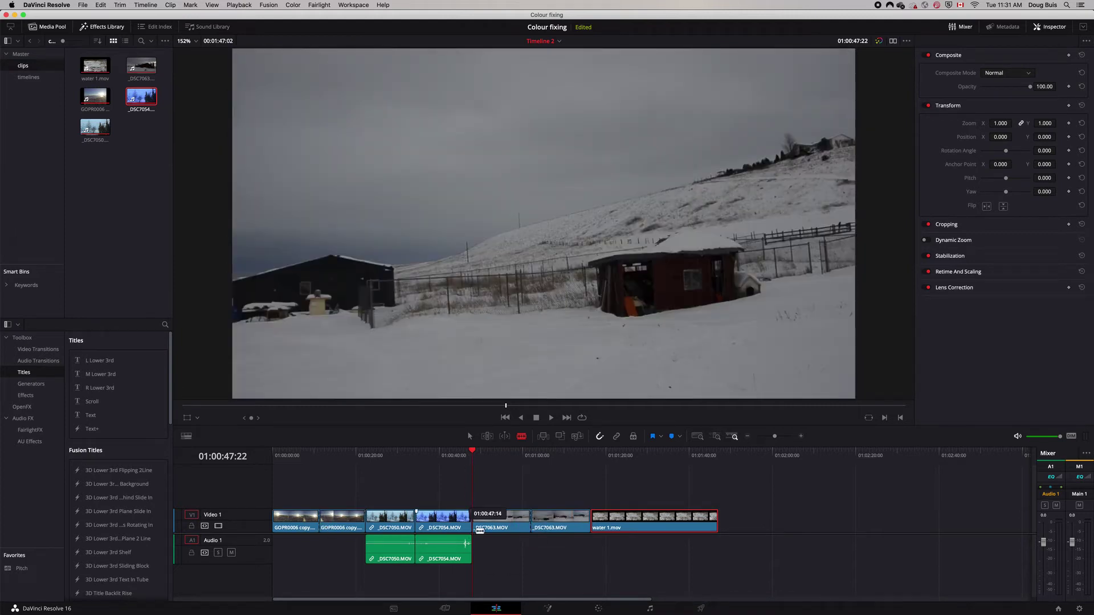
{"action": "key", "text": "a"}
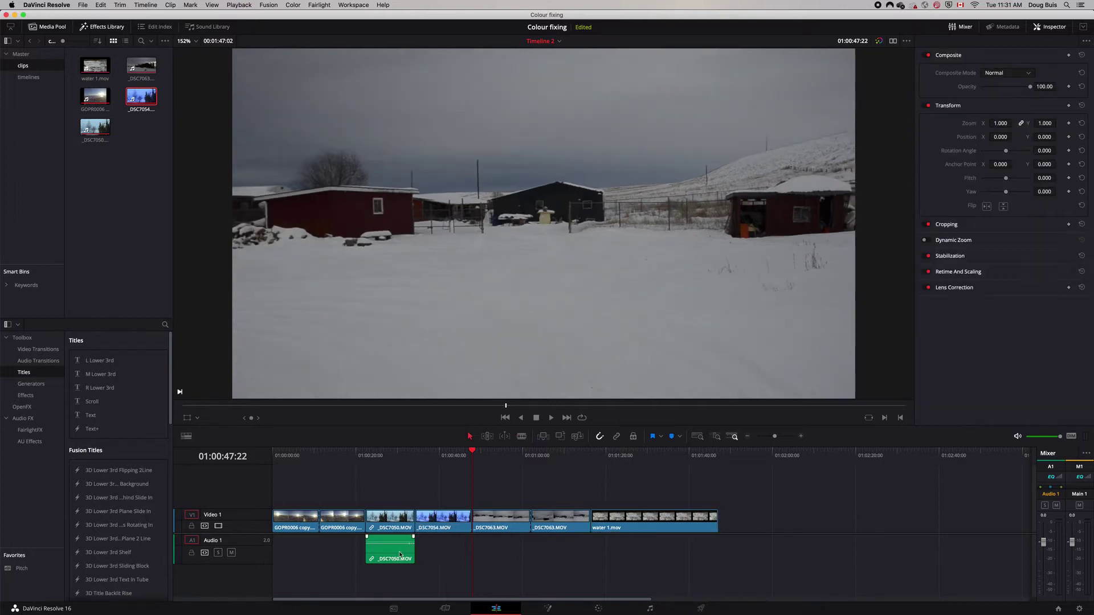
{"action": "key", "text": "j"}
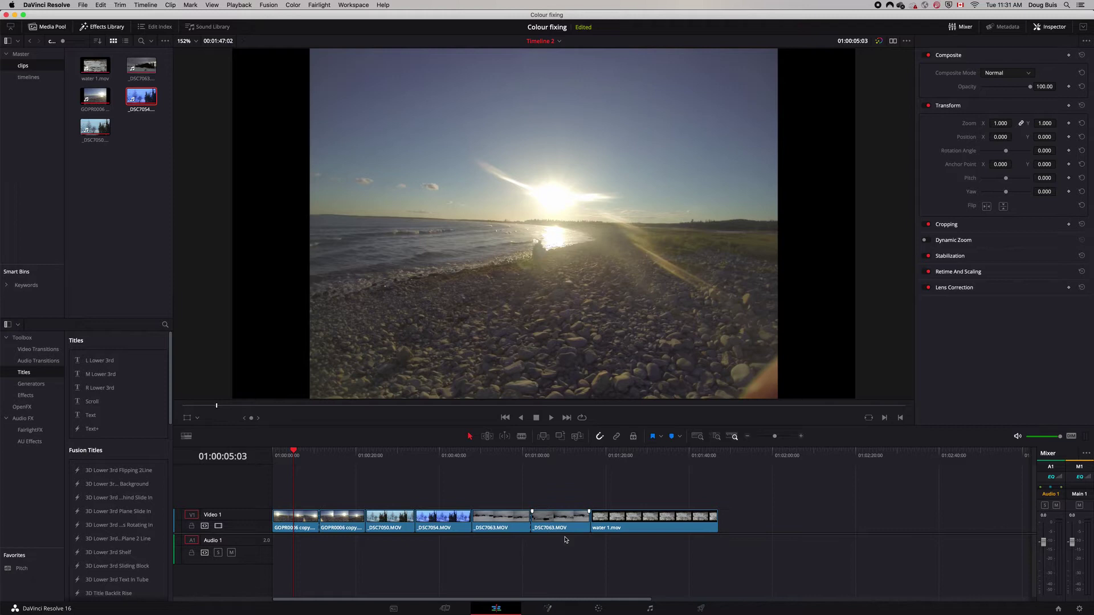
Step: Switch to the Color page with the mini timeline hidden, and reposition the beach clip's node 01
{"action": "left_click", "coordinate": [598, 609]}
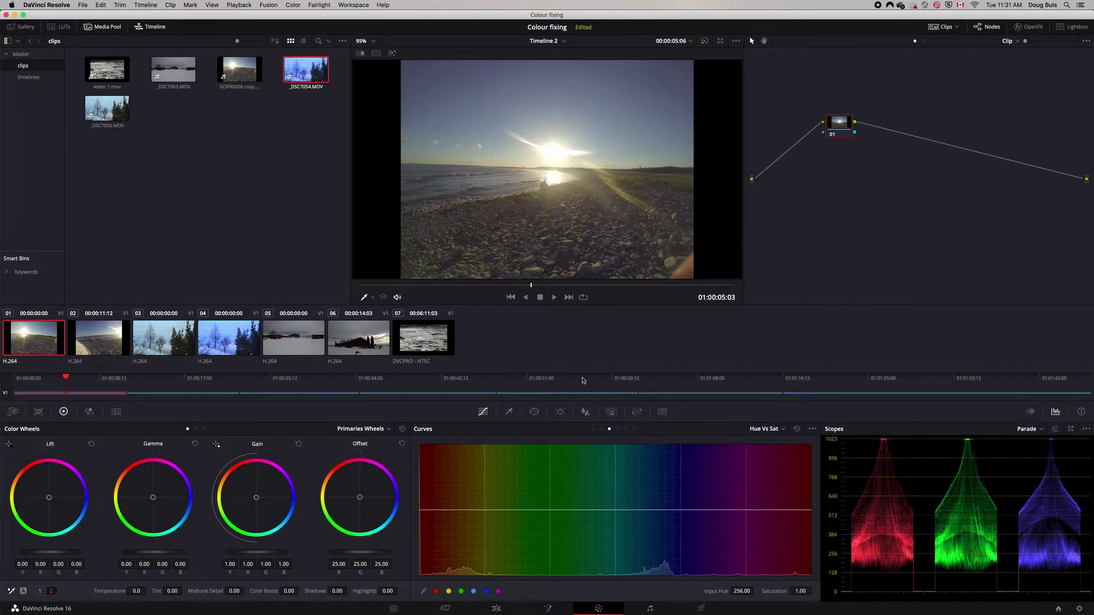
{"action": "left_click", "coordinate": [147, 28]}
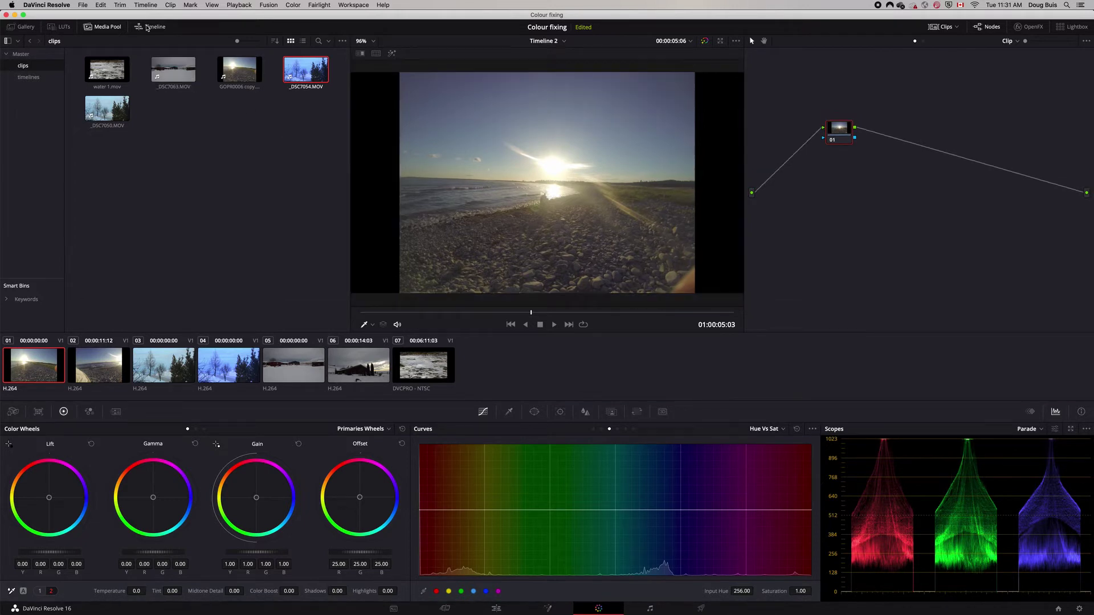
{"action": "left_click", "coordinate": [147, 27]}
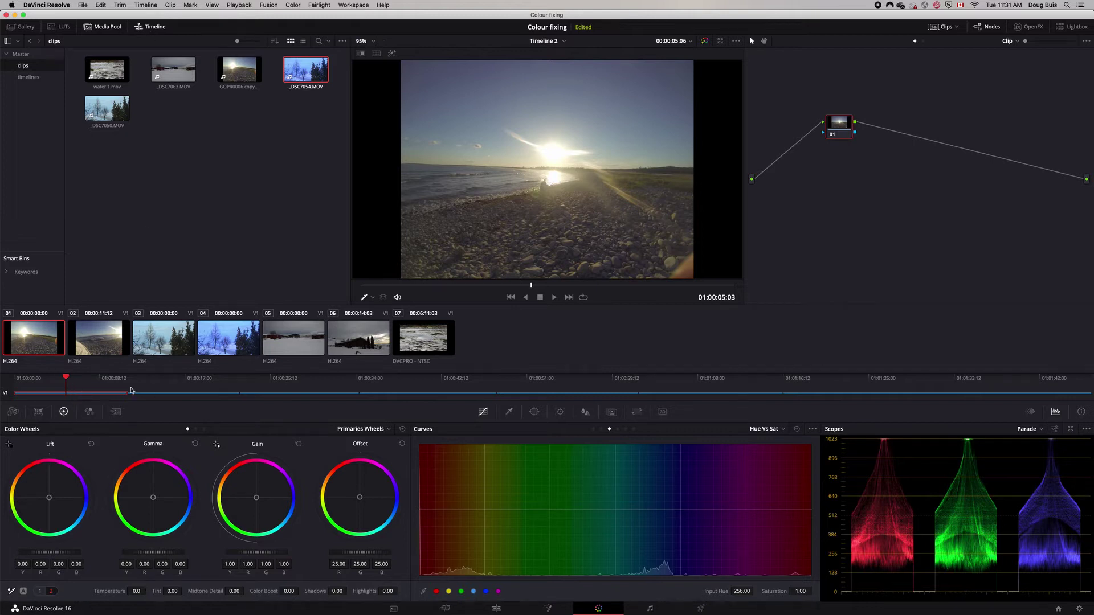
{"action": "left_click", "coordinate": [147, 27]}
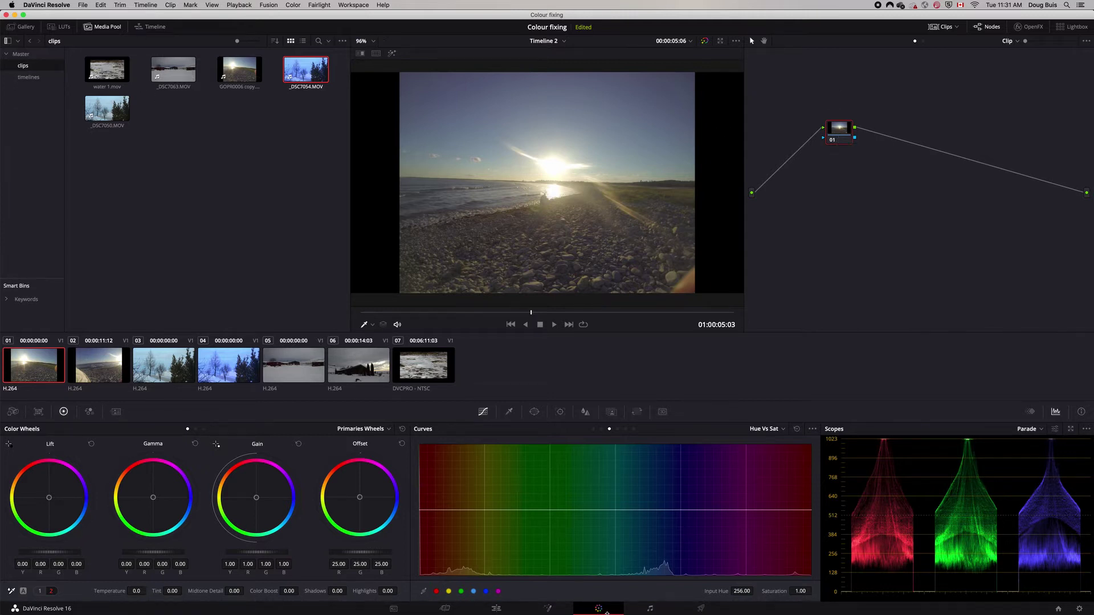
{"action": "left_click_drag", "start_coordinate": [839, 137], "coordinate": [804, 154]}
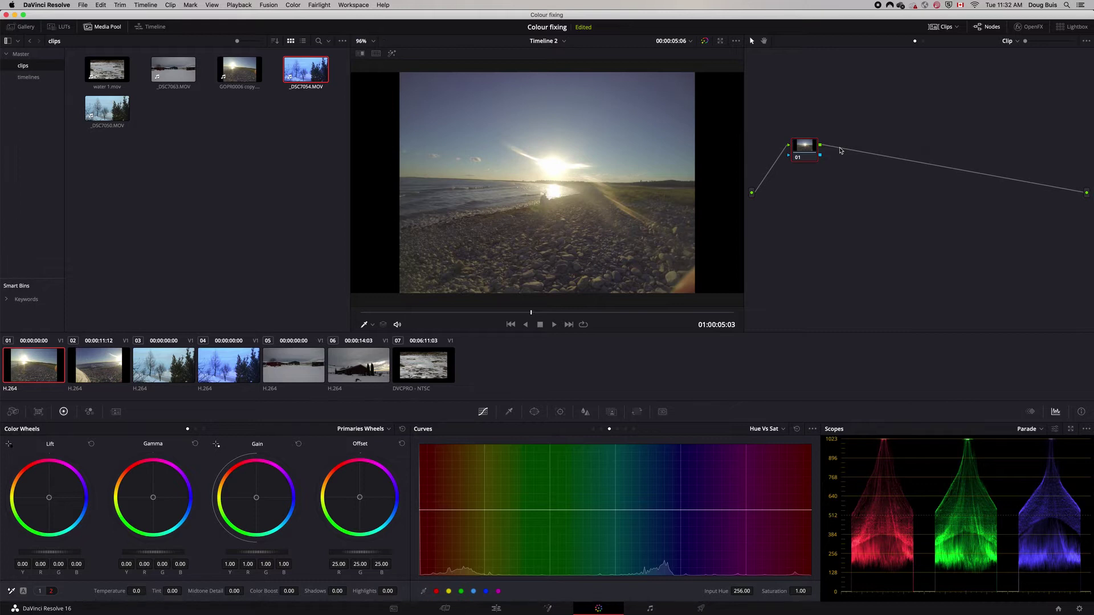
Step: Replace node 01 with serial nodes 01, 02 and 03 using Option+S, then select node 01
{"action": "key", "text": "Delete"}
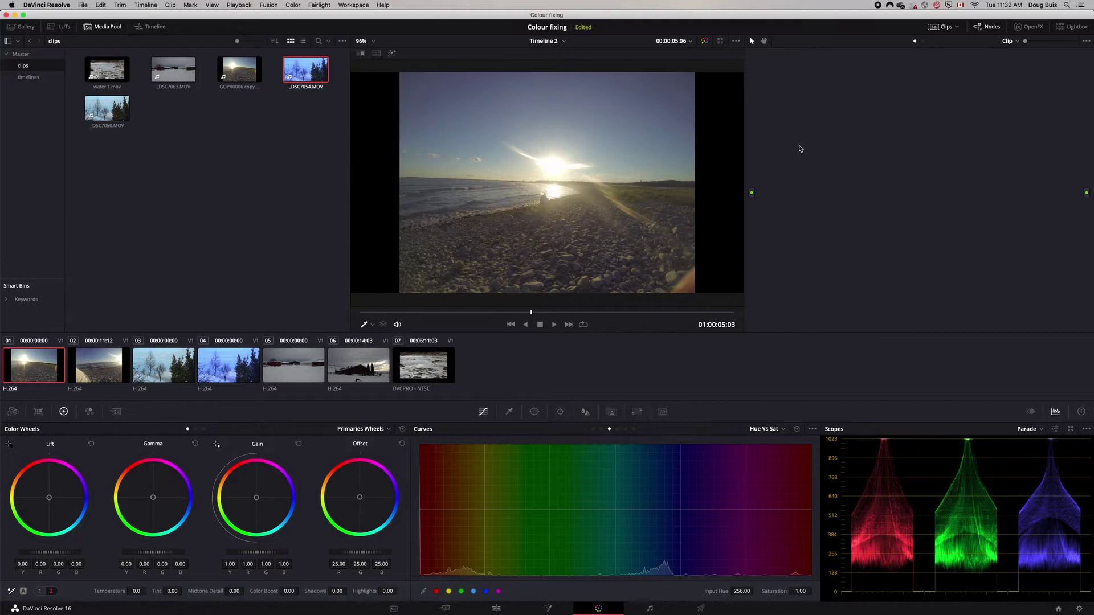
{"action": "key", "text": "alt+s"}
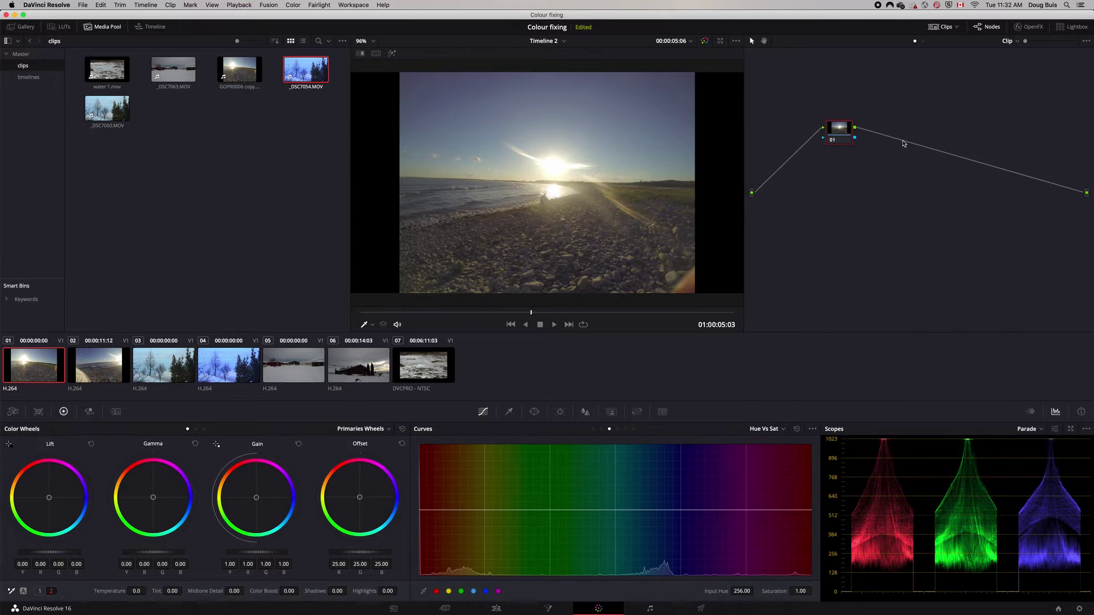
{"action": "key", "text": "alt+s"}
{"action": "key", "text": "alt+s"}
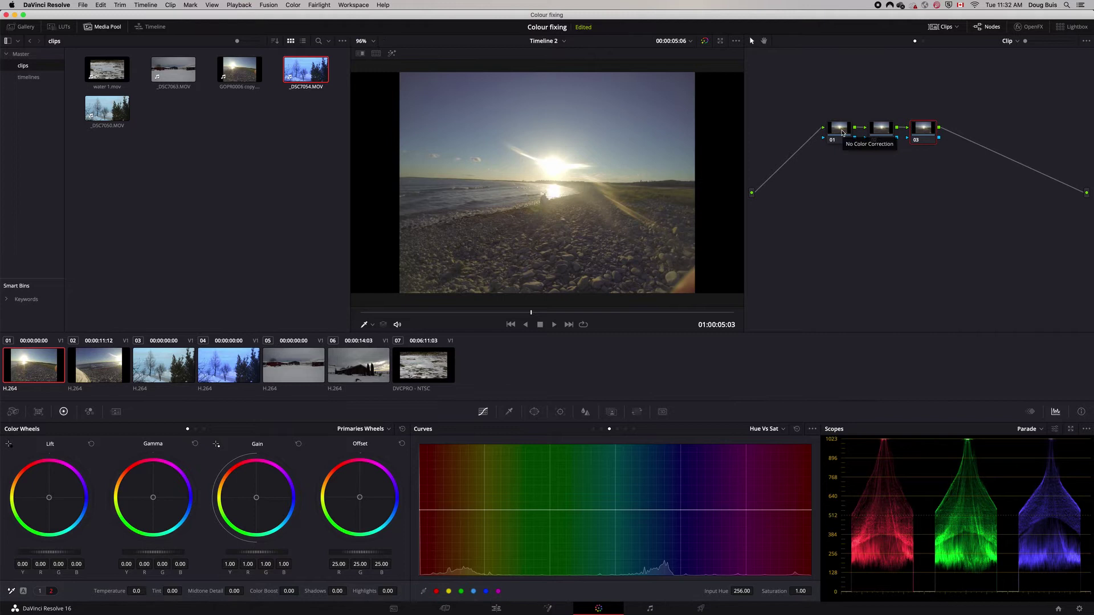
{"action": "left_click", "coordinate": [839, 132]}
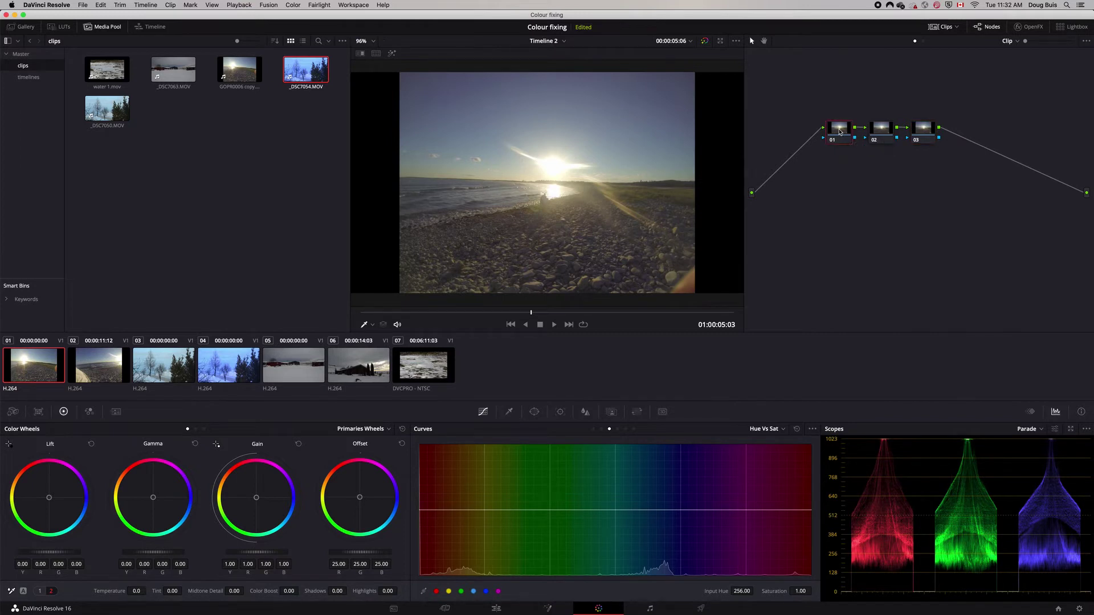
Step: Label node 02 'Con/Sat'
{"action": "right_click", "coordinate": [840, 131]}
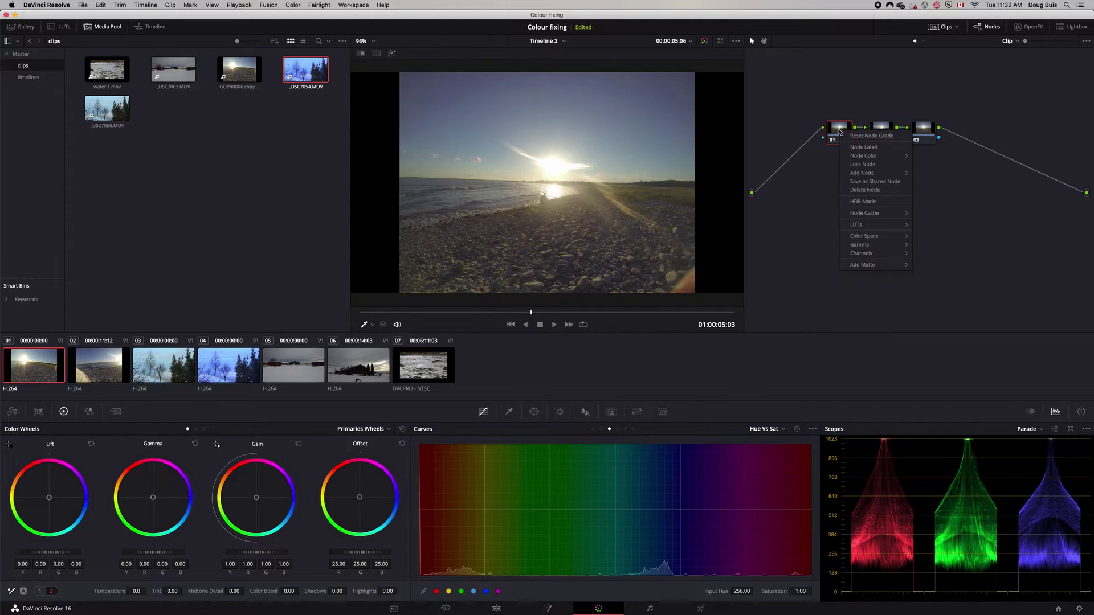
{"action": "key", "text": "Escape"}
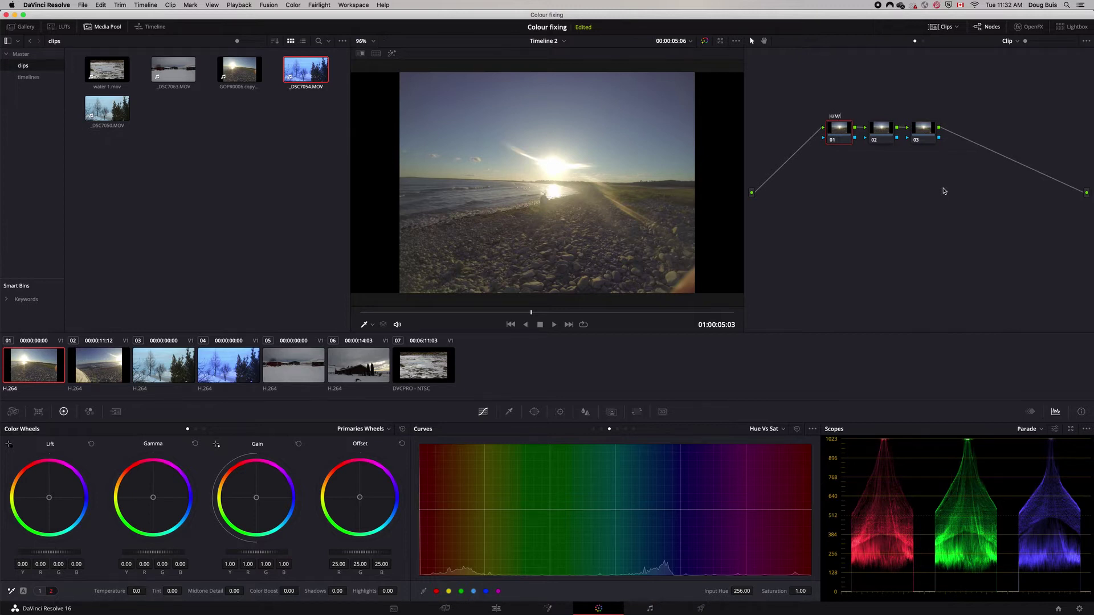
{"action": "right_click", "coordinate": [880, 132]}
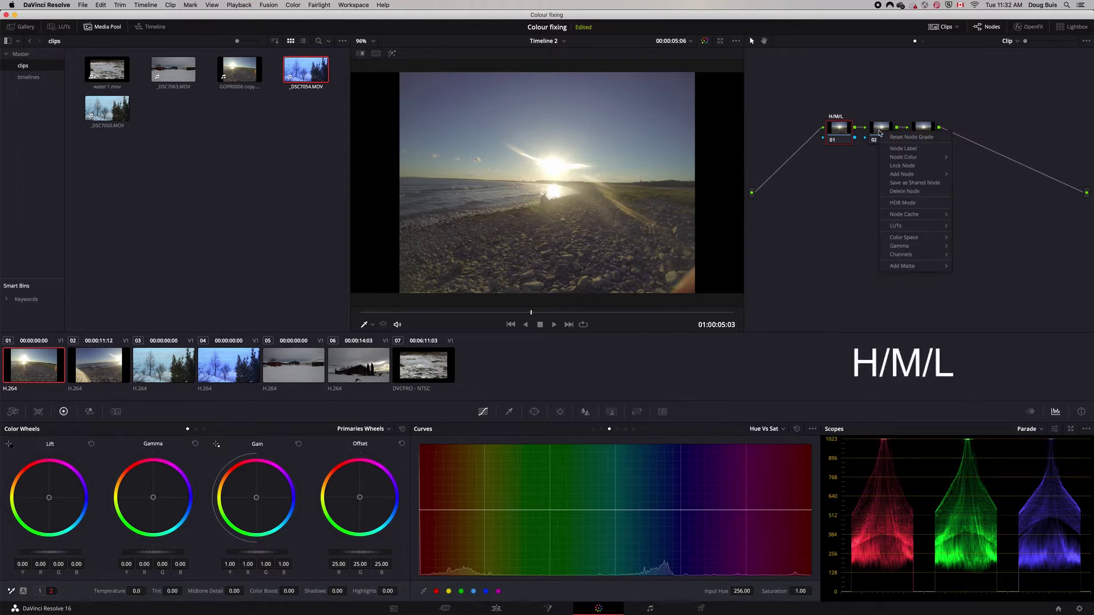
{"action": "left_click", "coordinate": [899, 137]}
{"action": "right_click", "coordinate": [885, 134]}
{"action": "left_click", "coordinate": [902, 149]}
{"action": "type", "text": "Con/Sat"}
{"action": "left_click", "coordinate": [928, 133]}
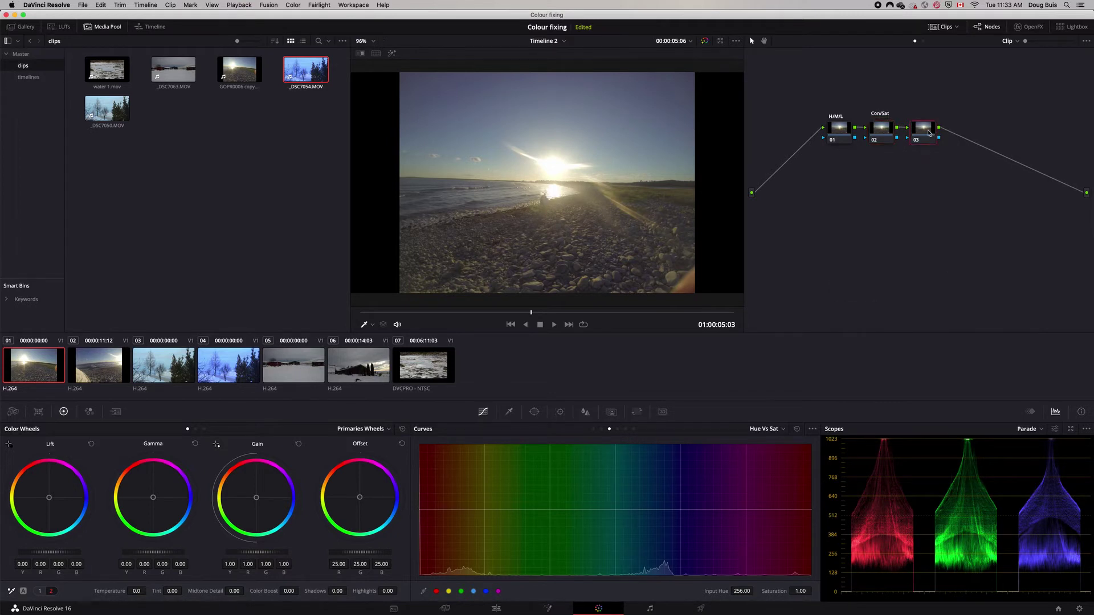
Step: Label node 03 'Colour' and select the Con/Sat node
{"action": "right_click", "coordinate": [927, 133]}
{"action": "left_click", "coordinate": [941, 124]}
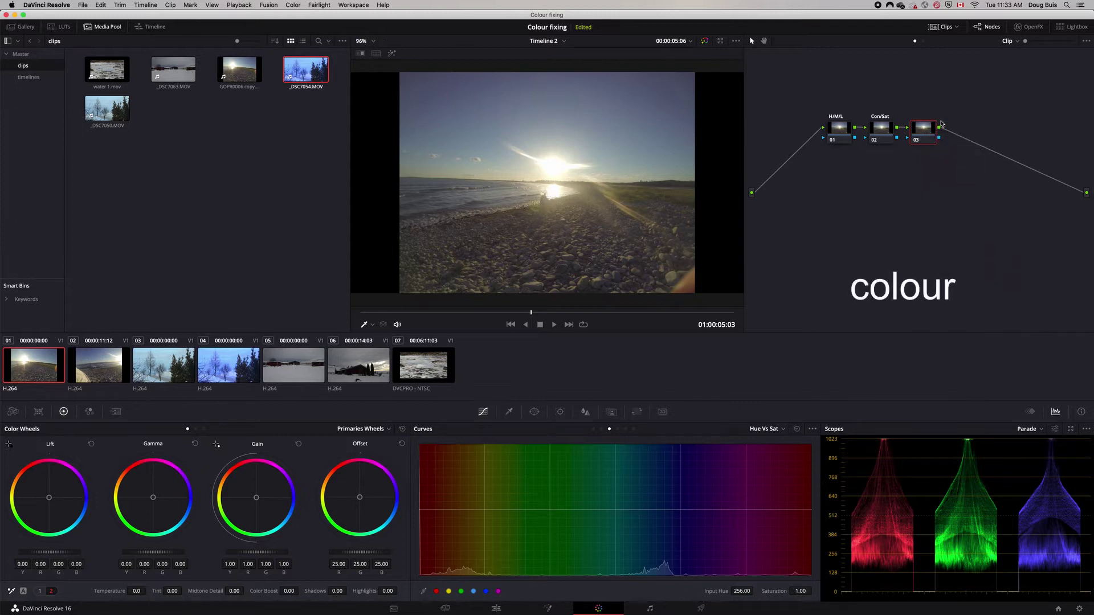
{"action": "type", "text": "Colour"}
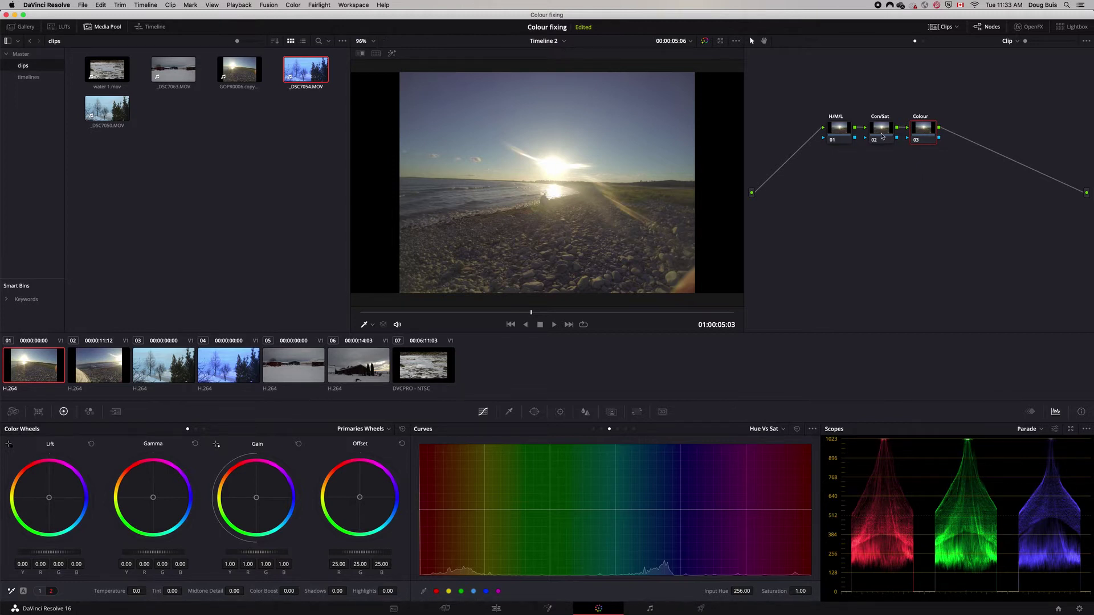
{"action": "left_click", "coordinate": [881, 130]}
Step: Nudge Contrast and Saturation up on the Con/Sat node, then move to the H/M/L node's shadows and highlights controls
{"action": "left_click", "coordinate": [40, 592]}
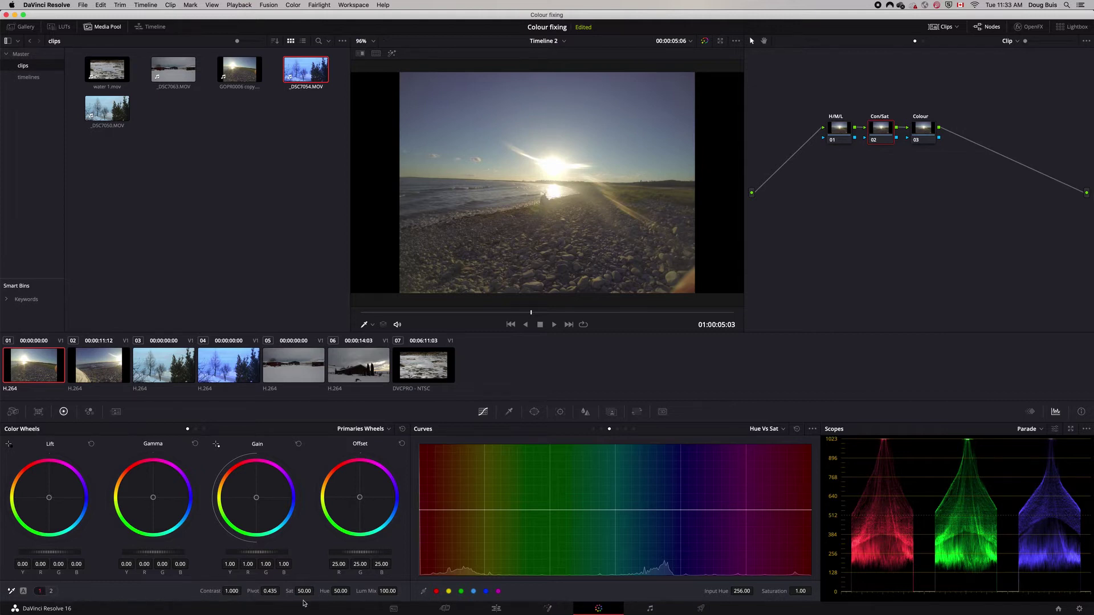
{"action": "left_click", "coordinate": [50, 592]}
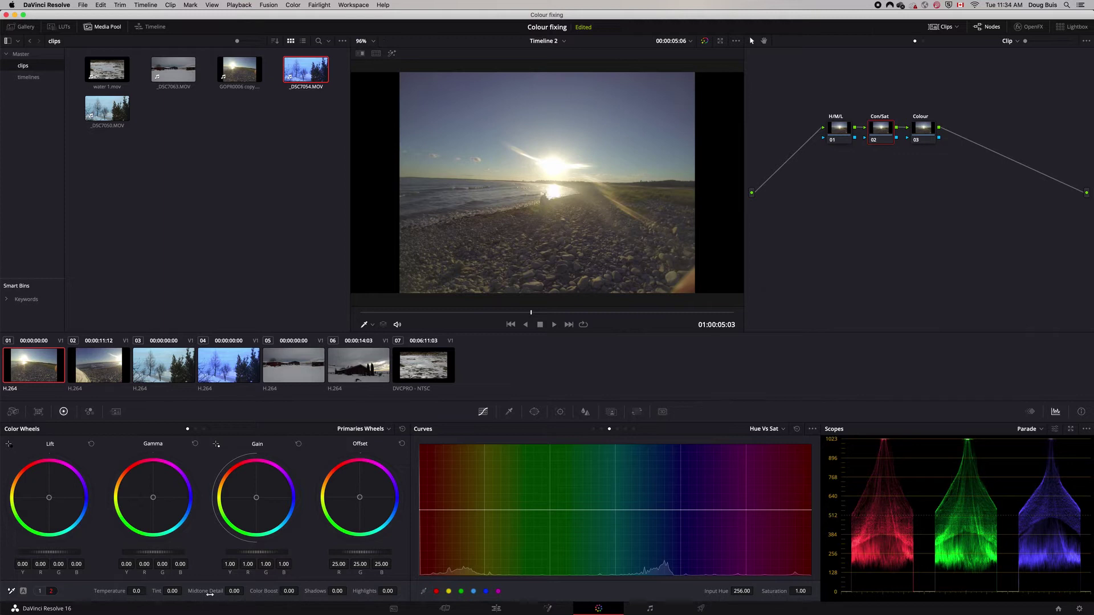
{"action": "left_click", "coordinate": [39, 591]}
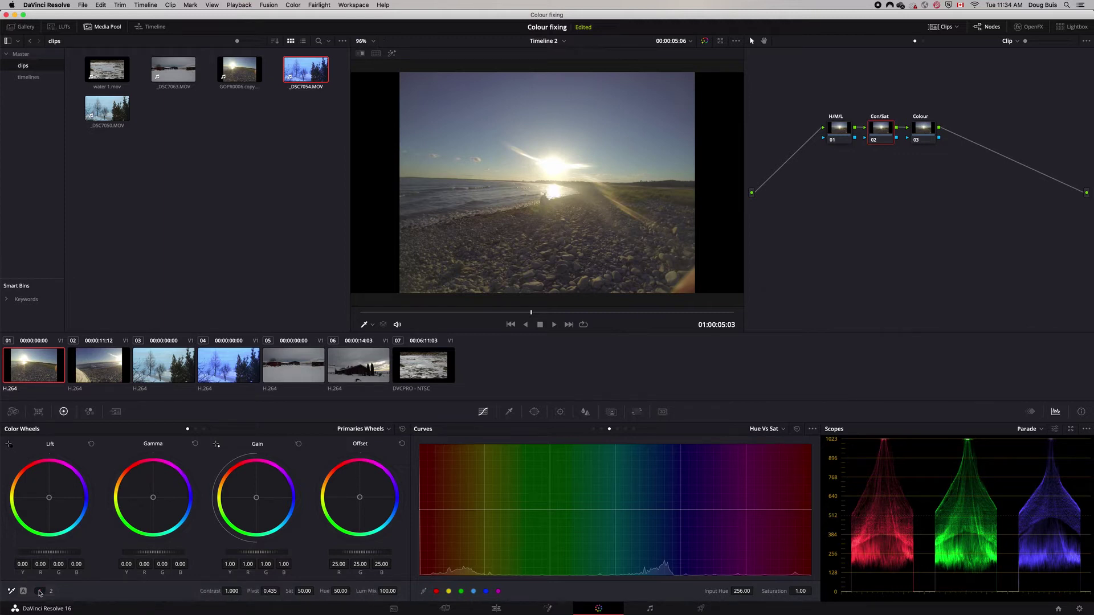
{"action": "left_click_drag", "start_coordinate": [239, 591], "coordinate": [243, 590]}
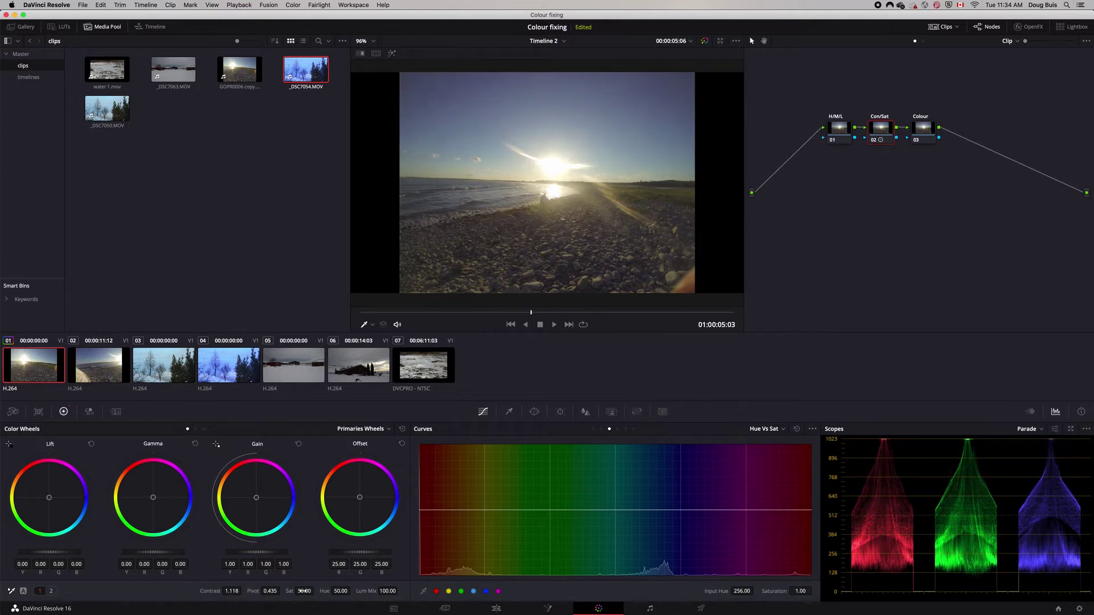
{"action": "left_click_drag", "start_coordinate": [304, 591], "coordinate": [316, 591]}
{"action": "left_click", "coordinate": [838, 135]}
{"action": "left_click", "coordinate": [51, 592]}
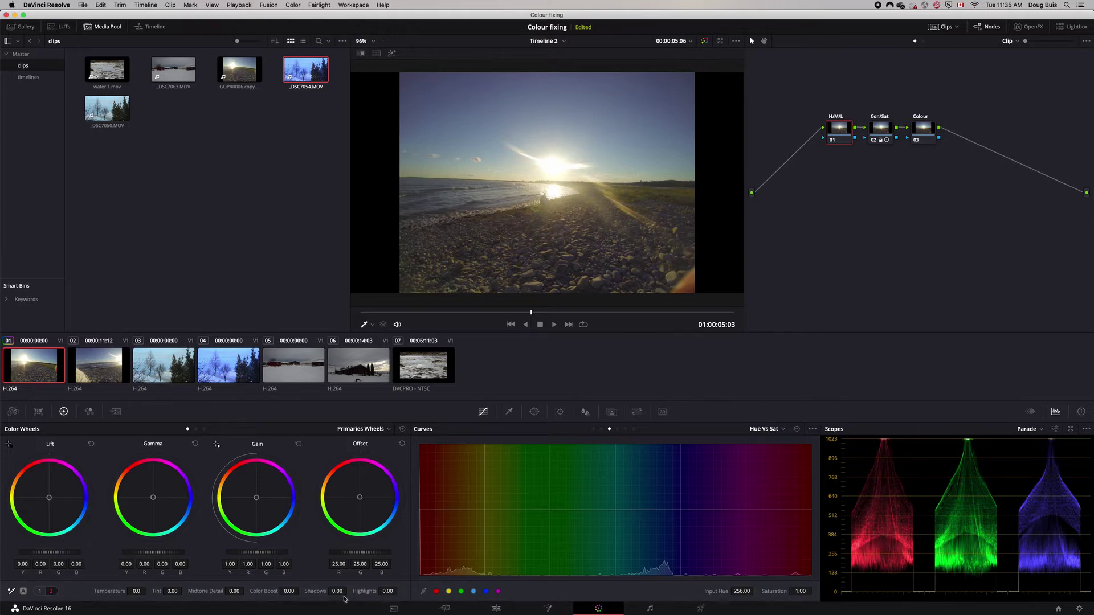
Step: Set Shadows to 31 and Highlights to -100 on the H/M/L node, and begin raising Midtone Detail
{"action": "left_click_drag", "start_coordinate": [337, 591], "coordinate": [350, 591]}
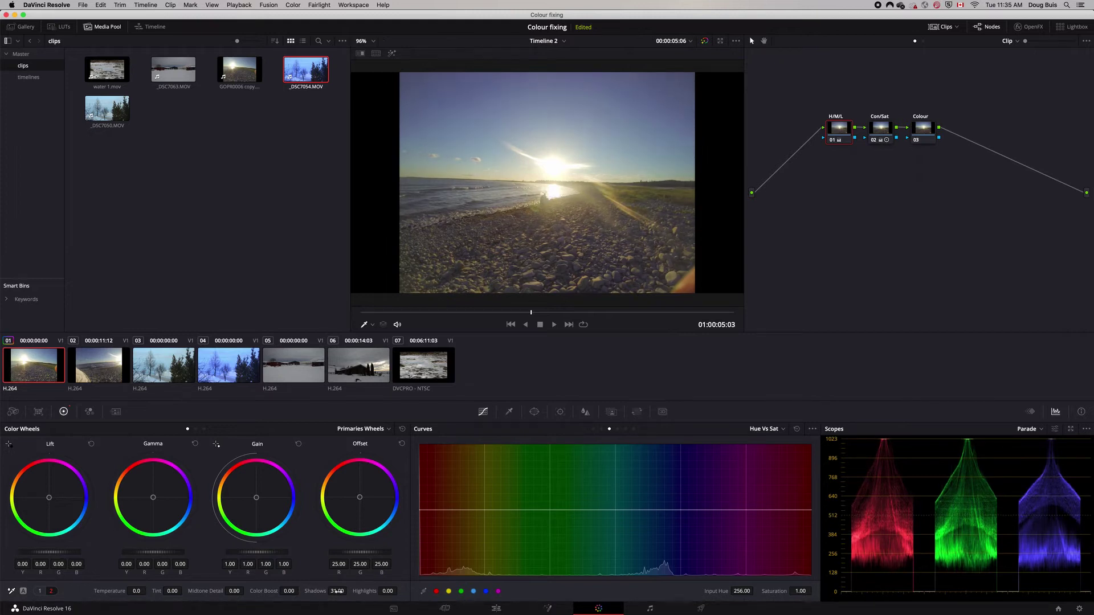
{"action": "left_click_drag", "start_coordinate": [388, 591], "coordinate": [379, 591]}
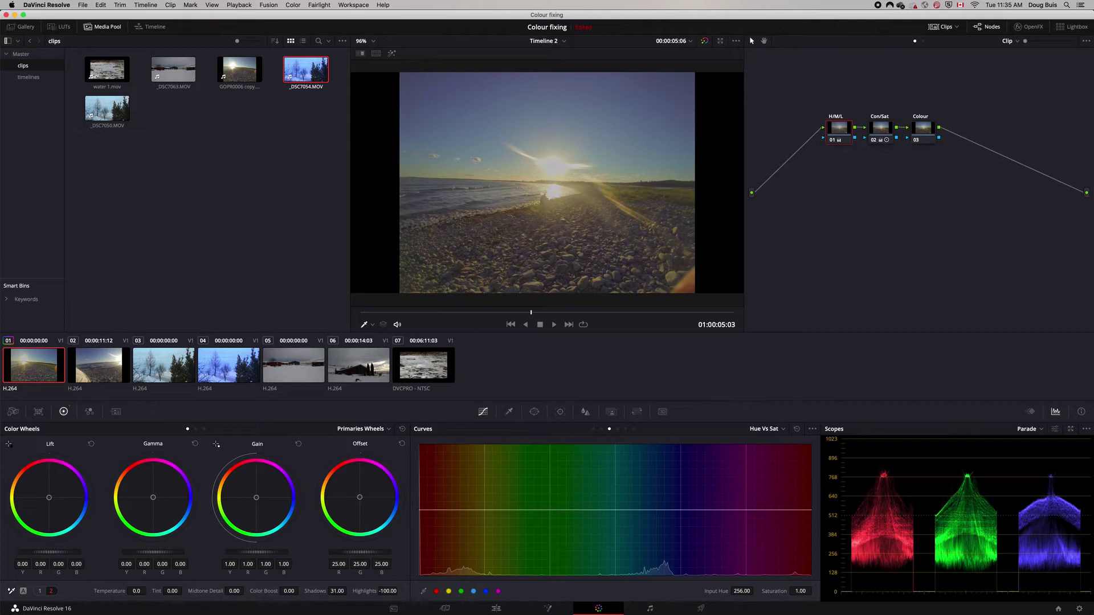
{"action": "left_click_drag", "start_coordinate": [234, 590], "coordinate": [247, 591]}
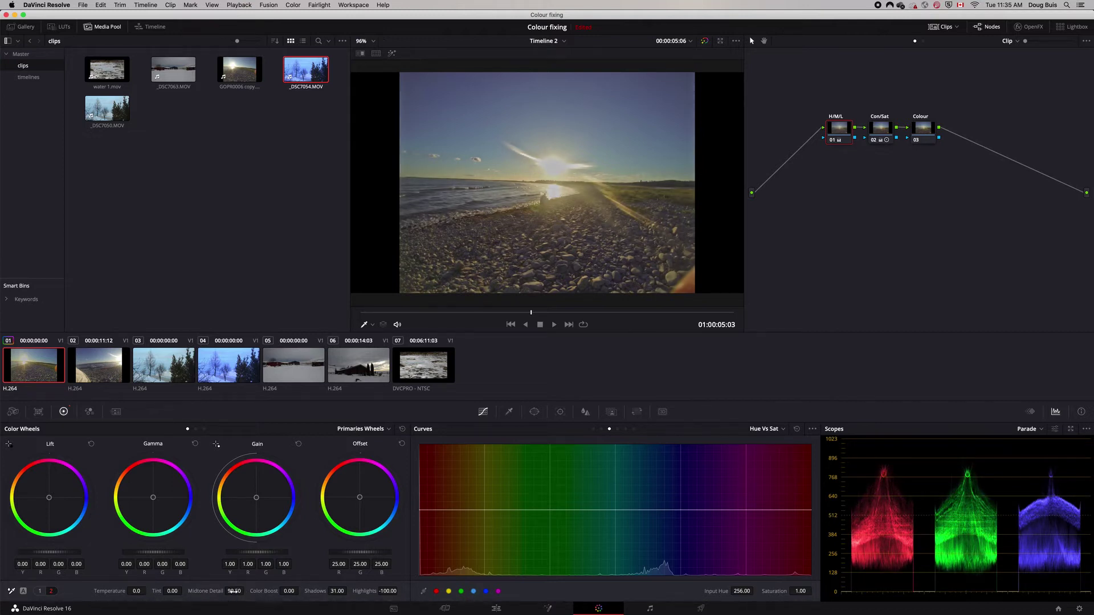
Step: Set Midtone Detail to 90.50, Lift to -0.01 and Gain to 1.07
{"action": "left_click_drag", "start_coordinate": [246, 591], "coordinate": [270, 591]}
{"action": "left_click_drag", "start_coordinate": [50, 553], "coordinate": [48, 554]}
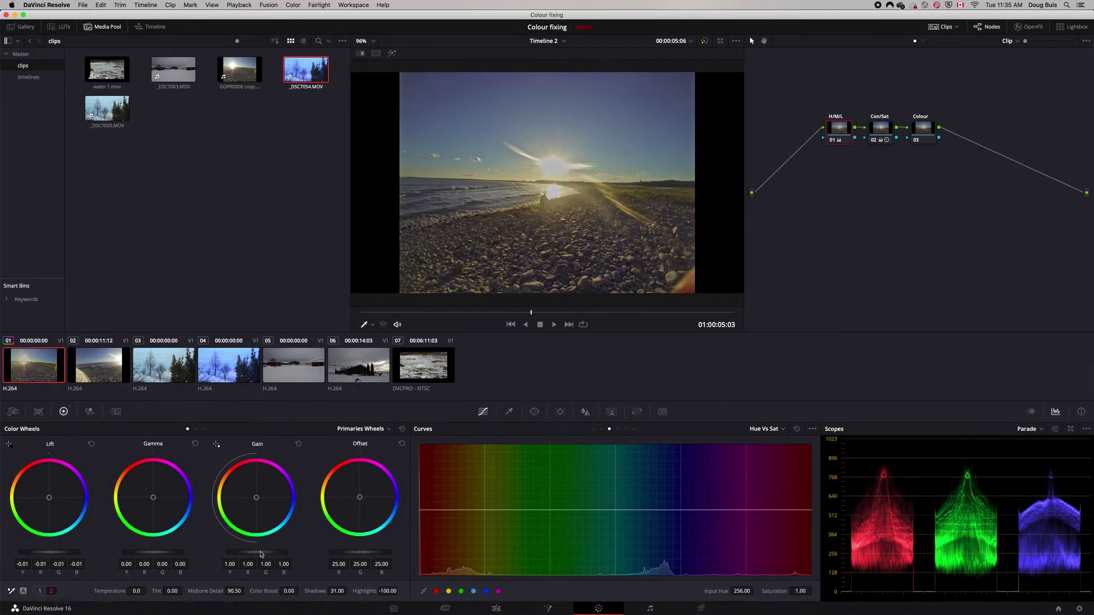
{"action": "left_click_drag", "start_coordinate": [261, 554], "coordinate": [271, 554]}
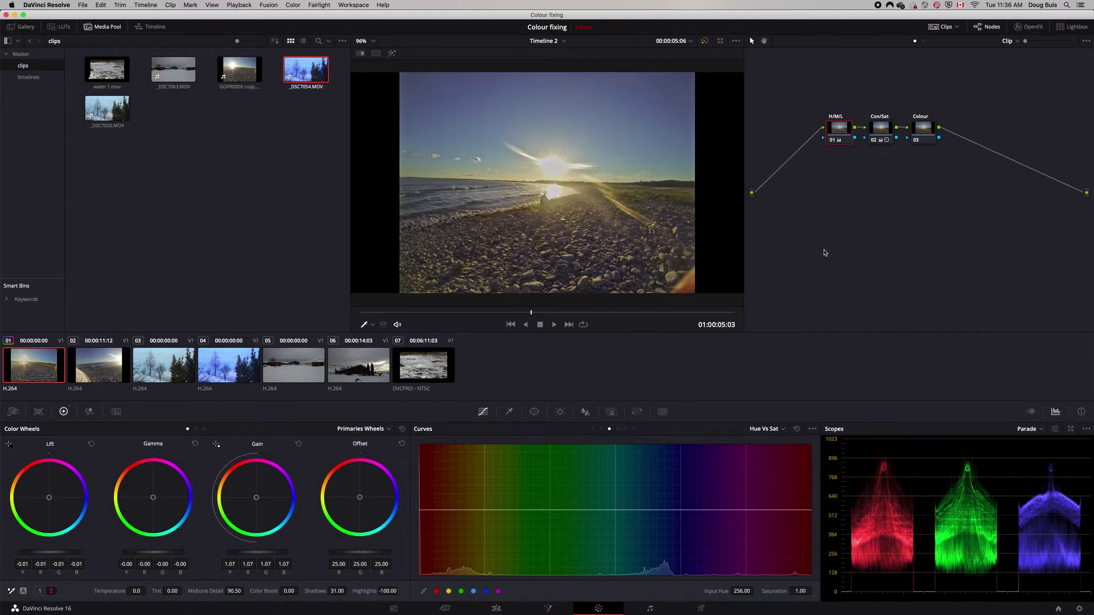
{"action": "key", "text": "shift+d"}
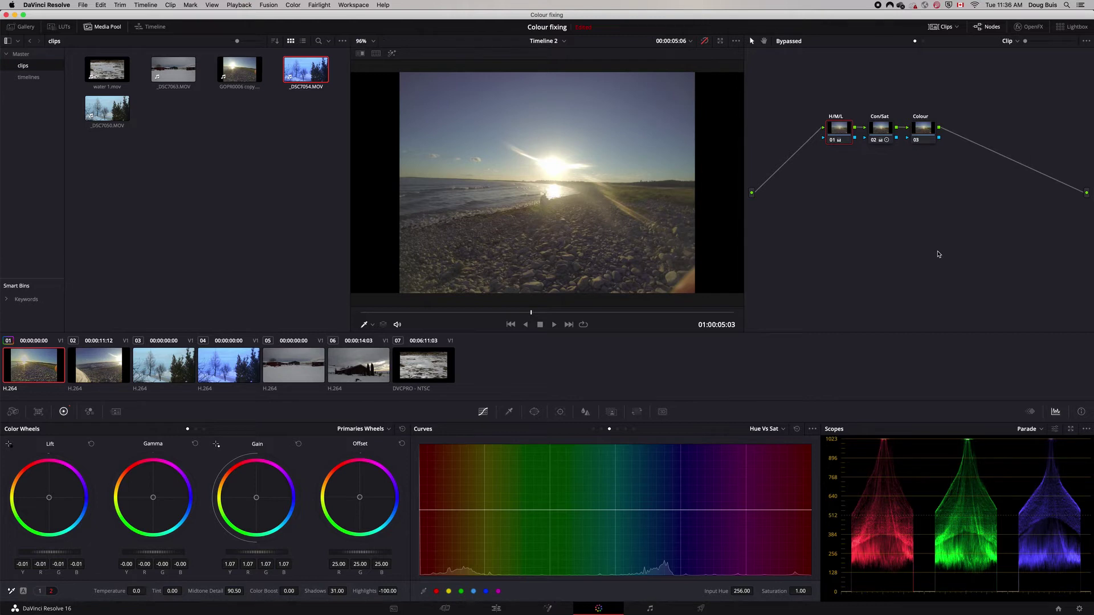
{"action": "key", "text": "shift+d"}
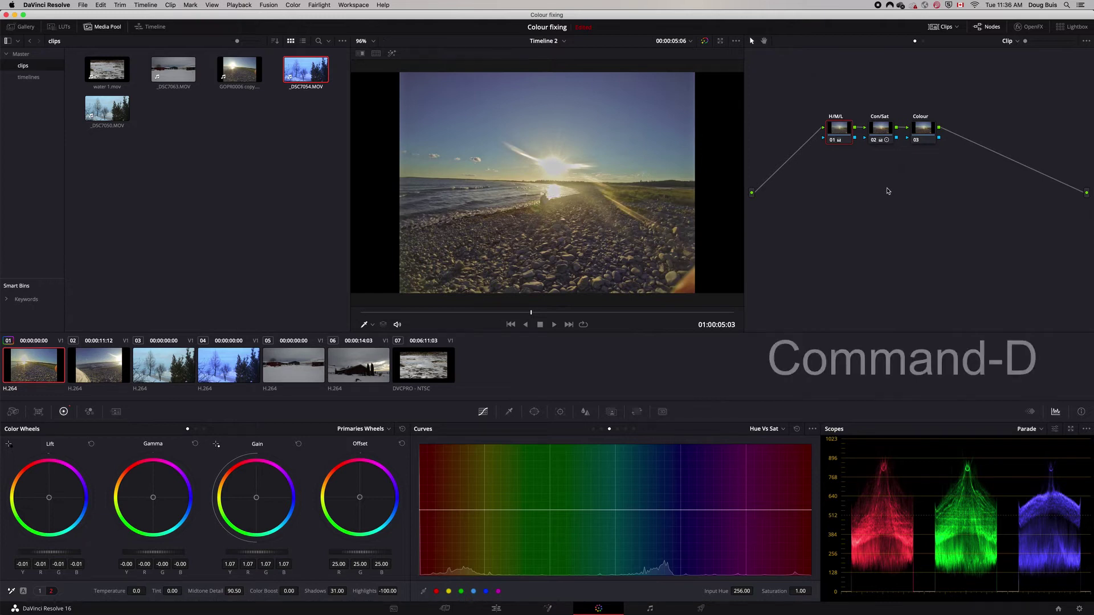
{"action": "key", "text": "super+d"}
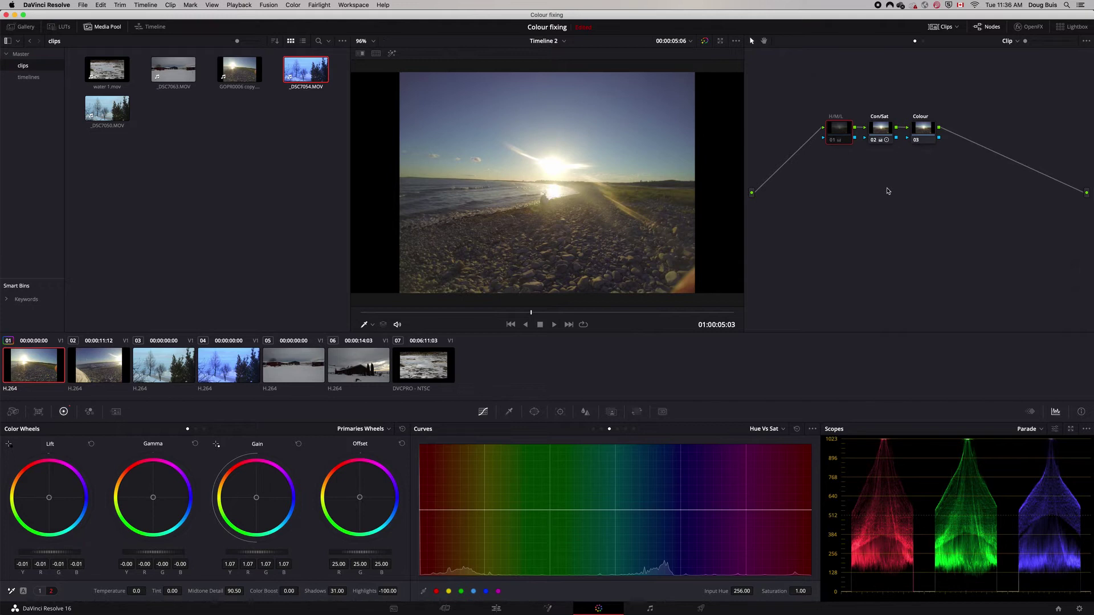
{"action": "key", "text": "super+d"}
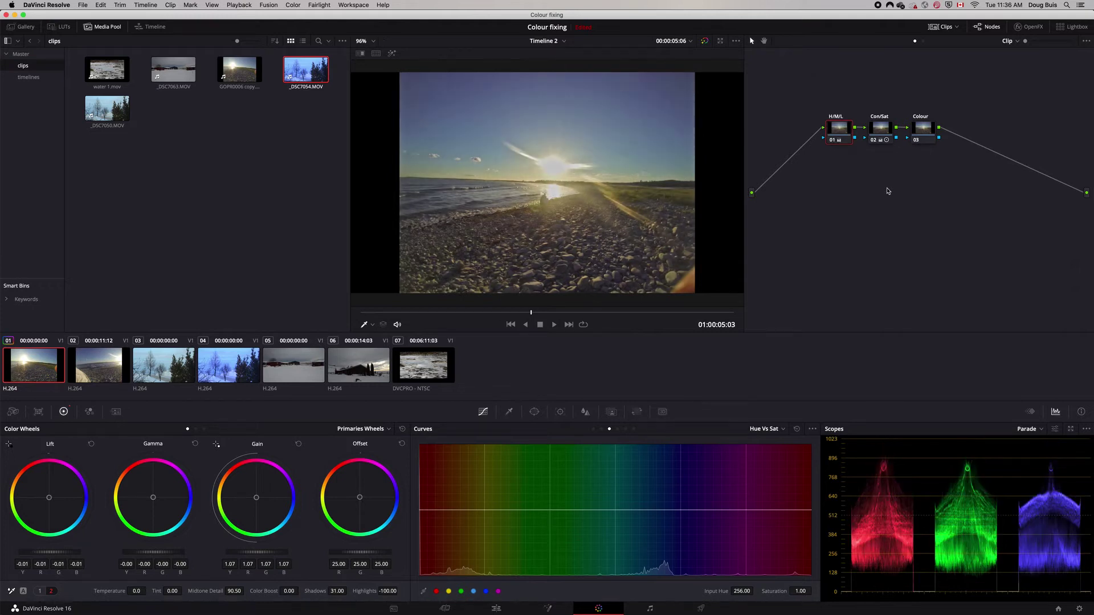
{"action": "left_click", "coordinate": [882, 130]}
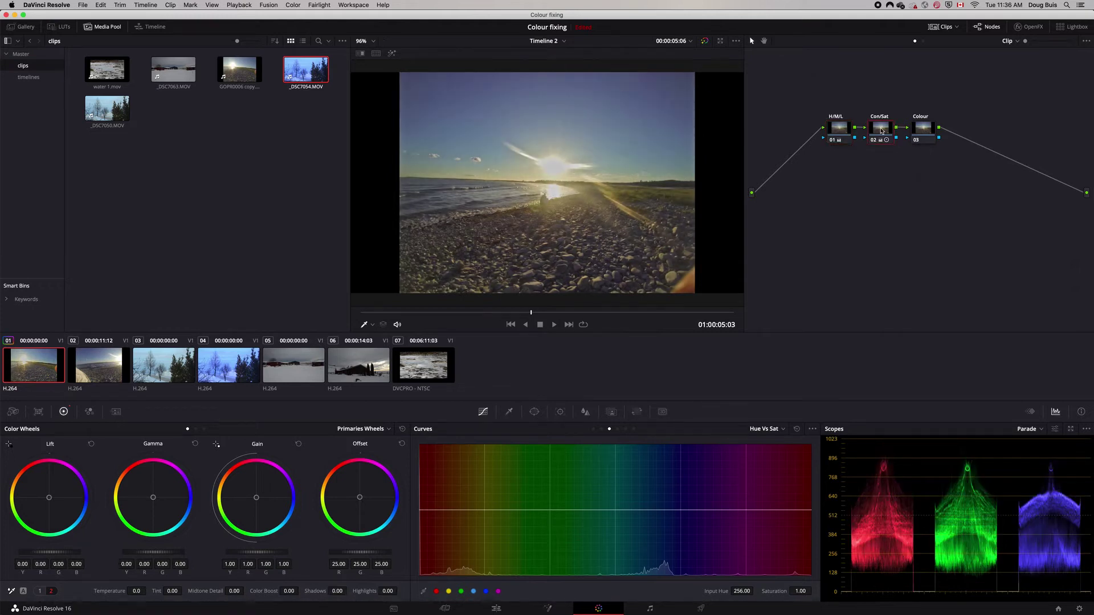
{"action": "key", "text": "super+d"}
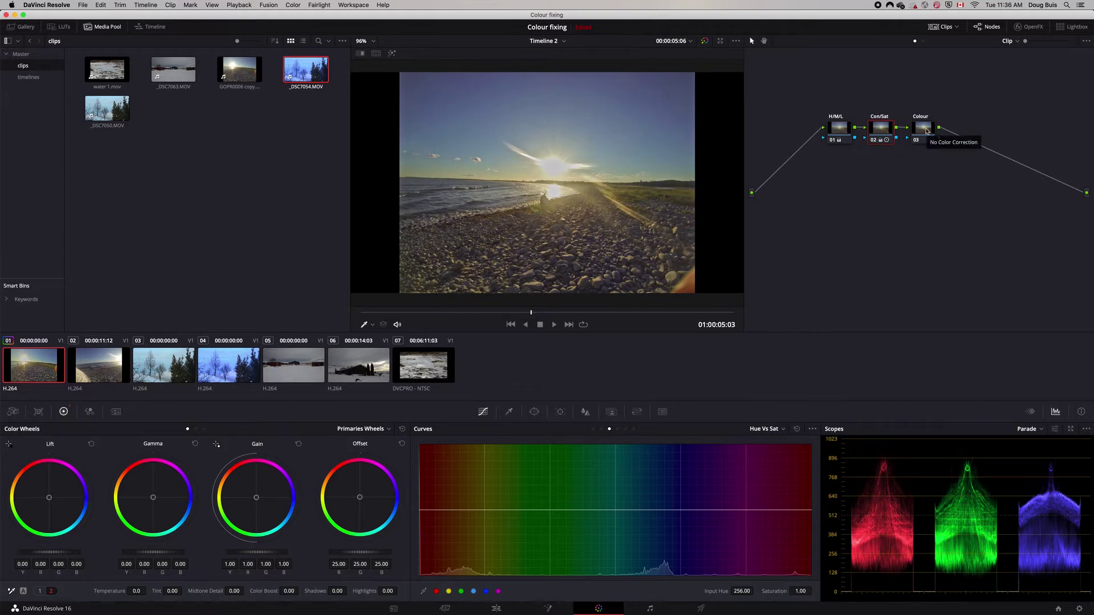
{"action": "left_click", "coordinate": [926, 131]}
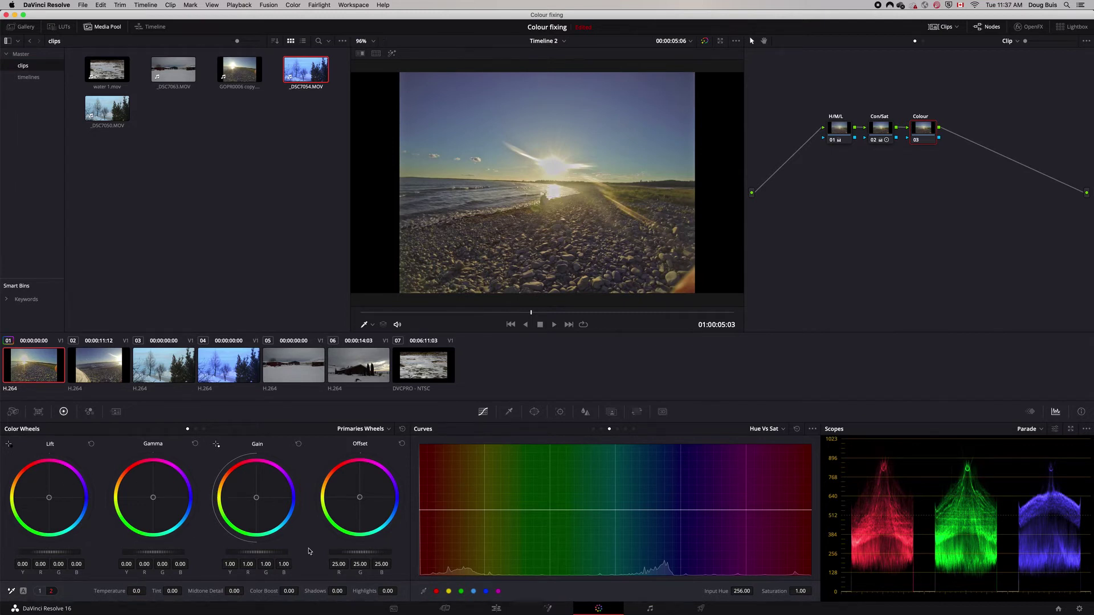
{"action": "left_click", "coordinate": [39, 592]}
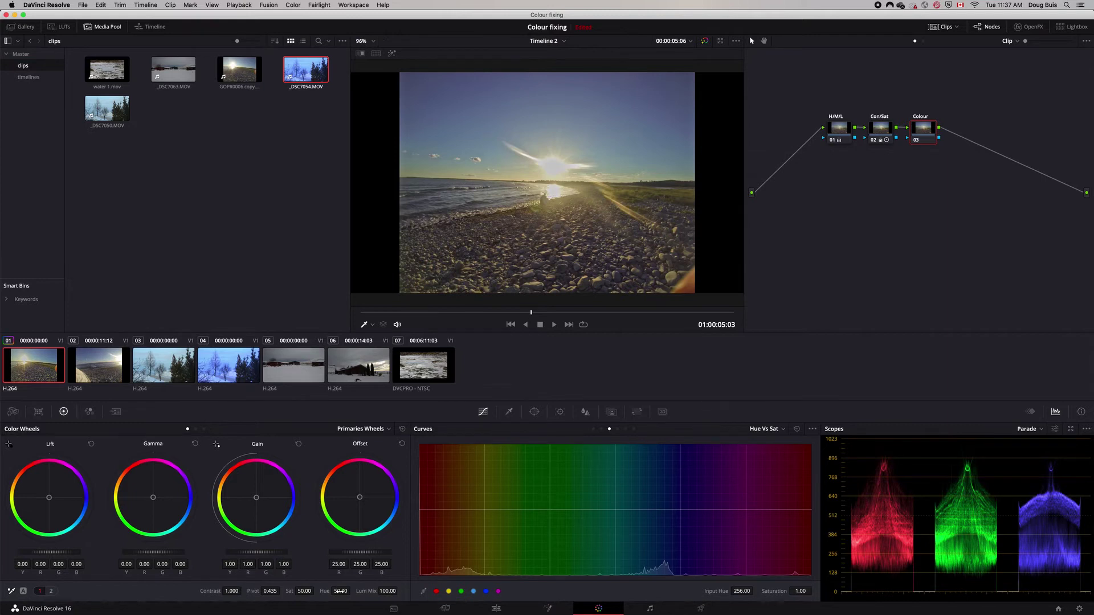
{"action": "left_click_drag", "start_coordinate": [340, 591], "coordinate": [358, 591]}
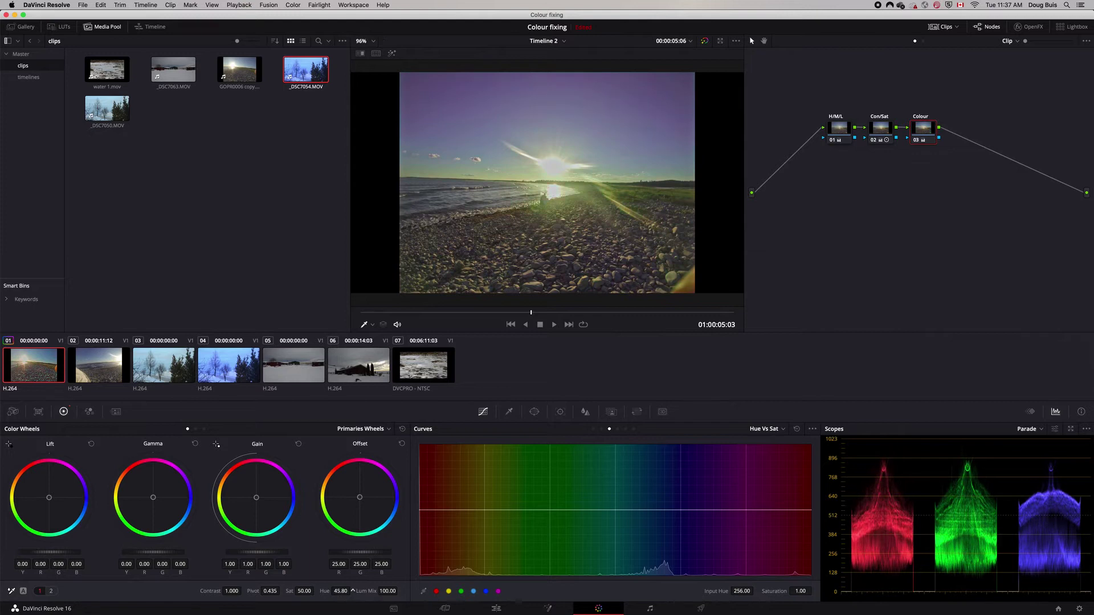
{"action": "double_click", "coordinate": [341, 591]}
{"action": "type", "text": "50"}
{"action": "key", "text": "Return"}
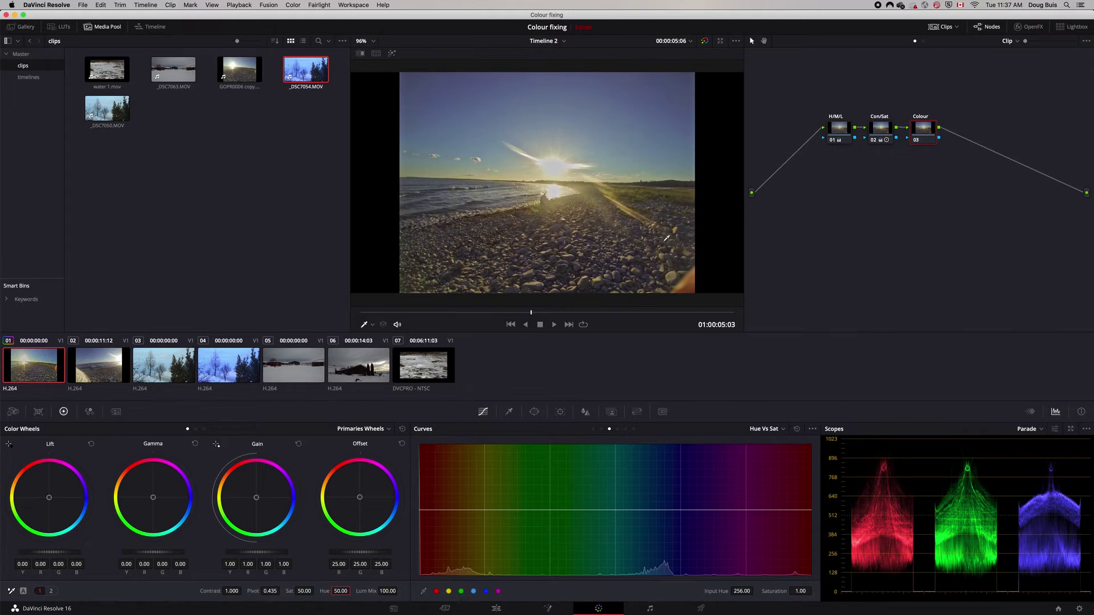
Step: Balance the Colour node's wheels: warmer Lift, slightly cooler Gain, tweaked Gamma
{"action": "left_click_drag", "start_coordinate": [49, 497], "coordinate": [46, 494]}
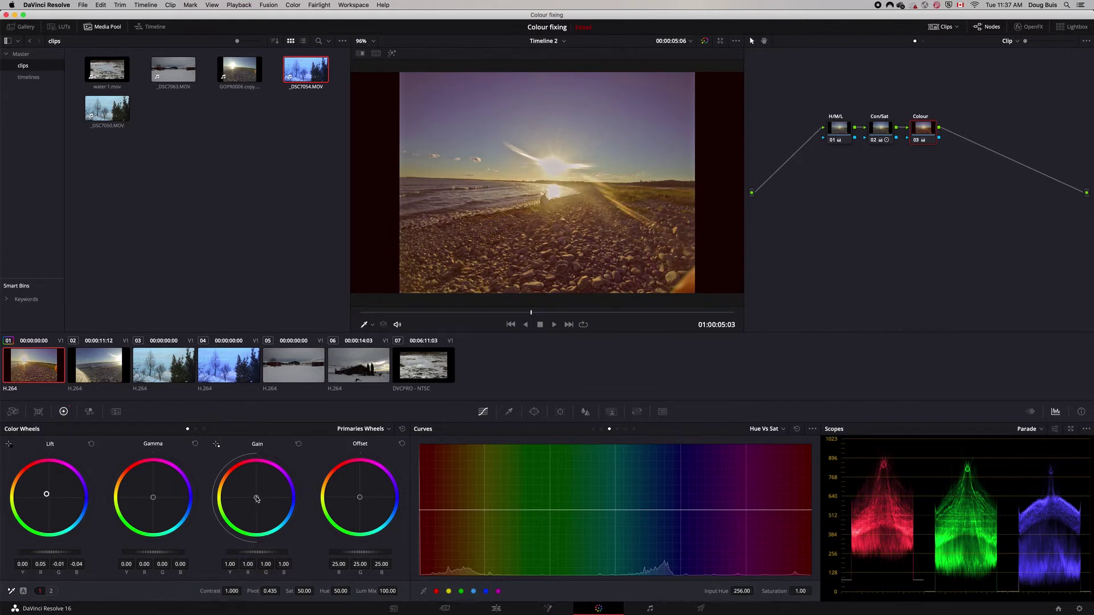
{"action": "left_click_drag", "start_coordinate": [257, 497], "coordinate": [260, 500]}
{"action": "left_click_drag", "start_coordinate": [153, 499], "coordinate": [155, 497]}
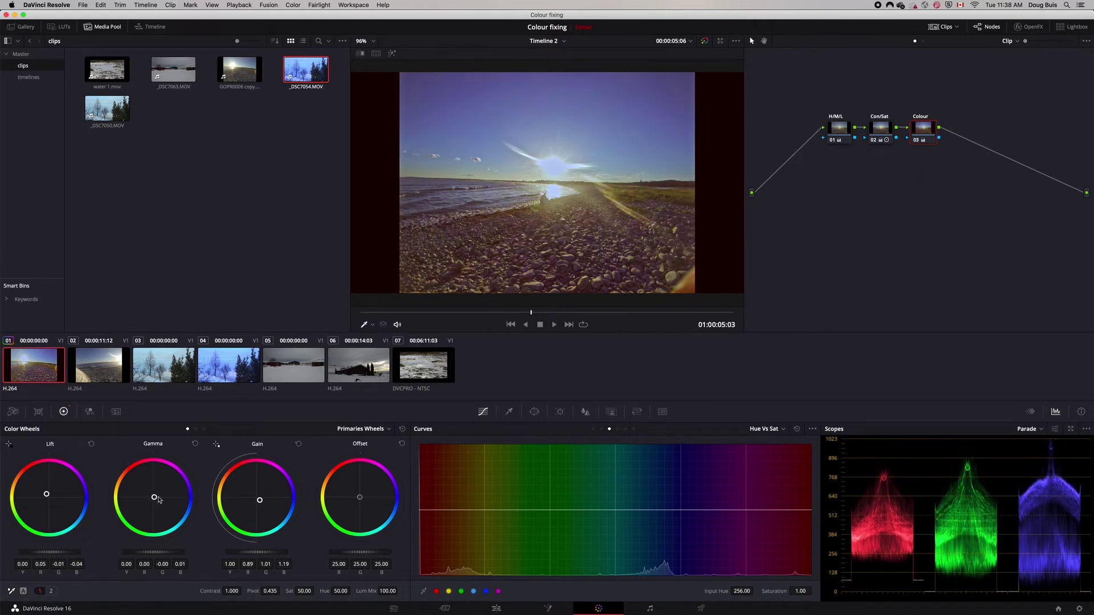
Step: Set Temperature to 350 and add a magenta Tint of 37.50
{"action": "left_click", "coordinate": [51, 591]}
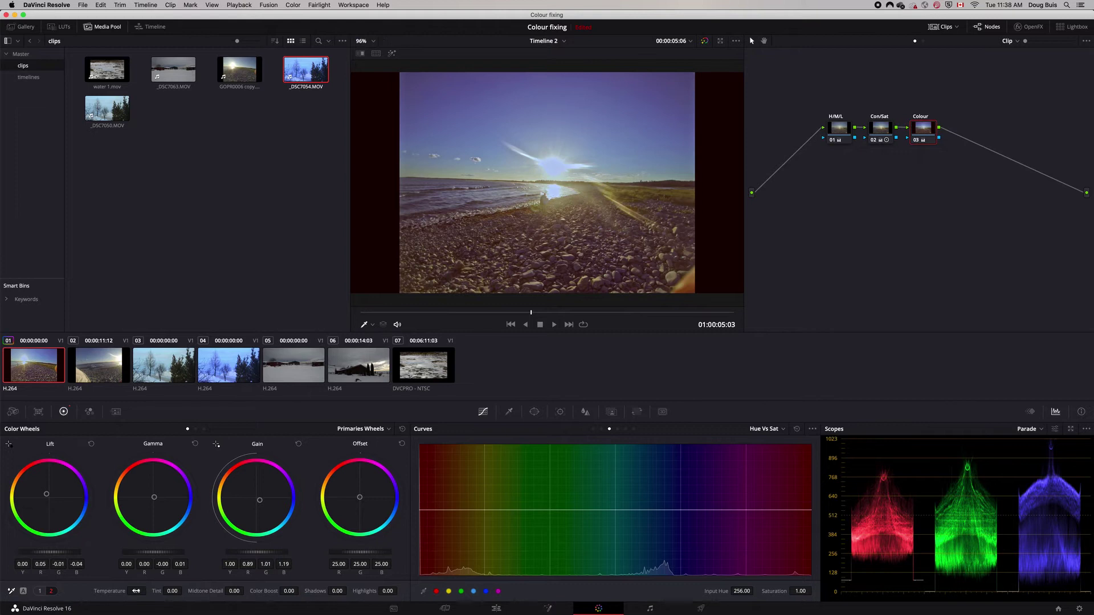
{"action": "left_click_drag", "start_coordinate": [137, 591], "coordinate": [148, 591]}
{"action": "mouse_move", "coordinate": [137, 591]}
{"action": "left_mouse_down"}
{"action": "mouse_move", "coordinate": [111, 591]}
{"action": "mouse_move", "coordinate": [127, 591]}
{"action": "left_mouse_up"}
{"action": "left_click", "coordinate": [136, 591]}
{"action": "double_click", "coordinate": [136, 590]}
{"action": "type", "text": "350"}
{"action": "key", "text": "Return"}
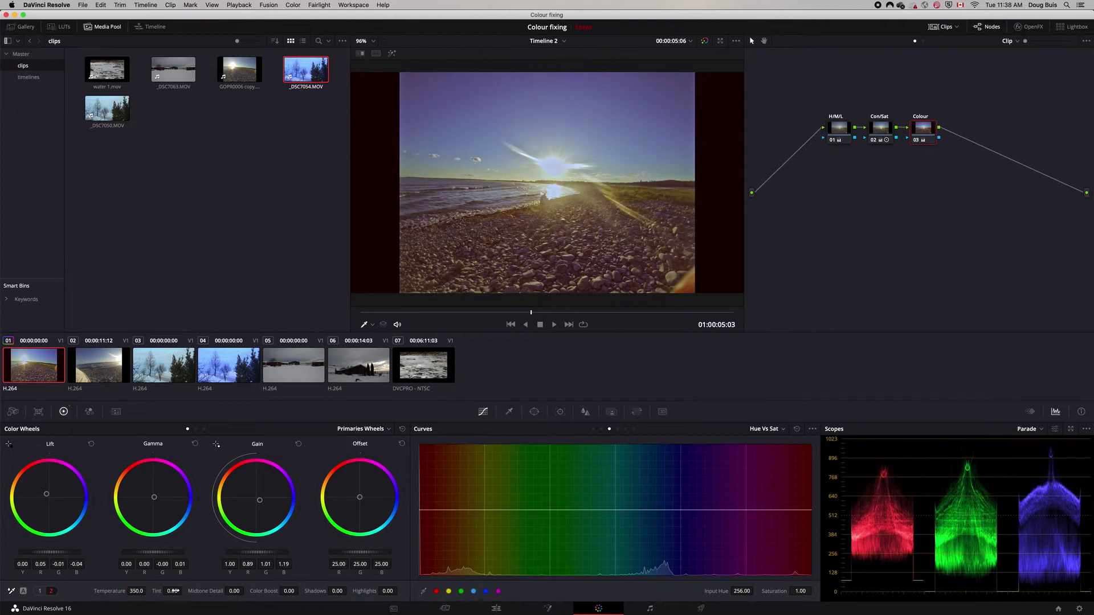
{"action": "mouse_move", "coordinate": [171, 591]}
{"action": "left_mouse_down"}
{"action": "mouse_move", "coordinate": [184, 591]}
{"action": "mouse_move", "coordinate": [172, 591]}
{"action": "left_mouse_up"}
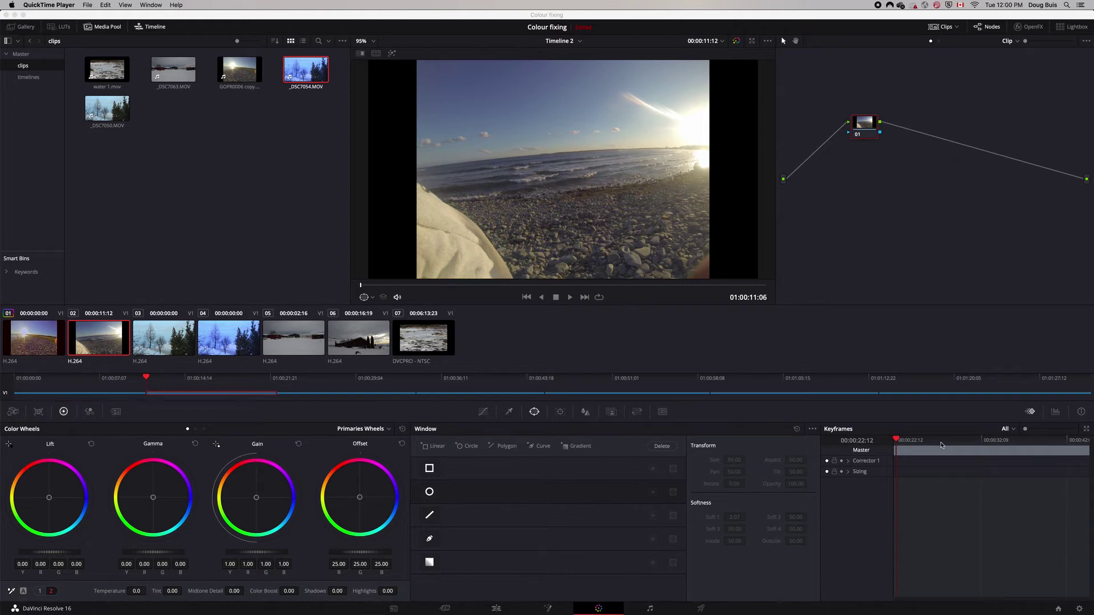
{"action": "left_click", "coordinate": [1031, 412]}
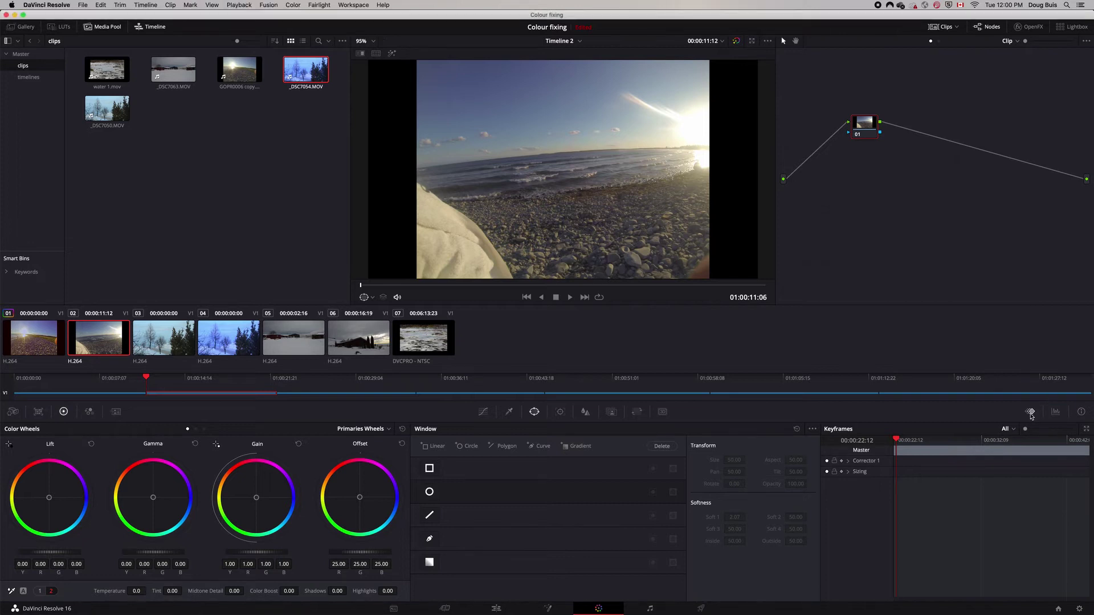
{"action": "left_click", "coordinate": [1055, 411]}
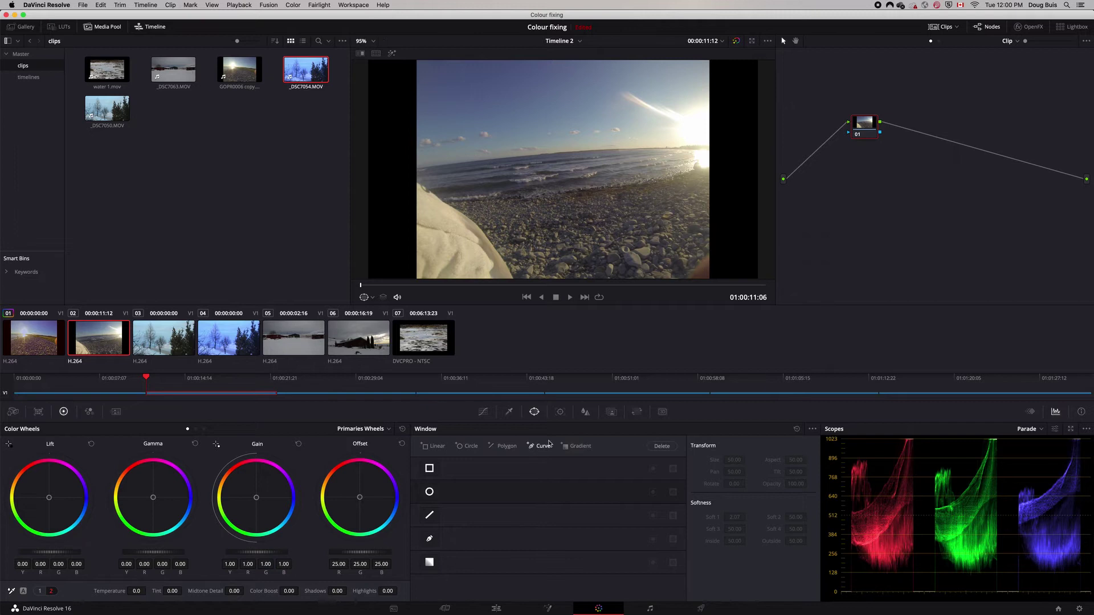
{"action": "left_click", "coordinate": [509, 412]}
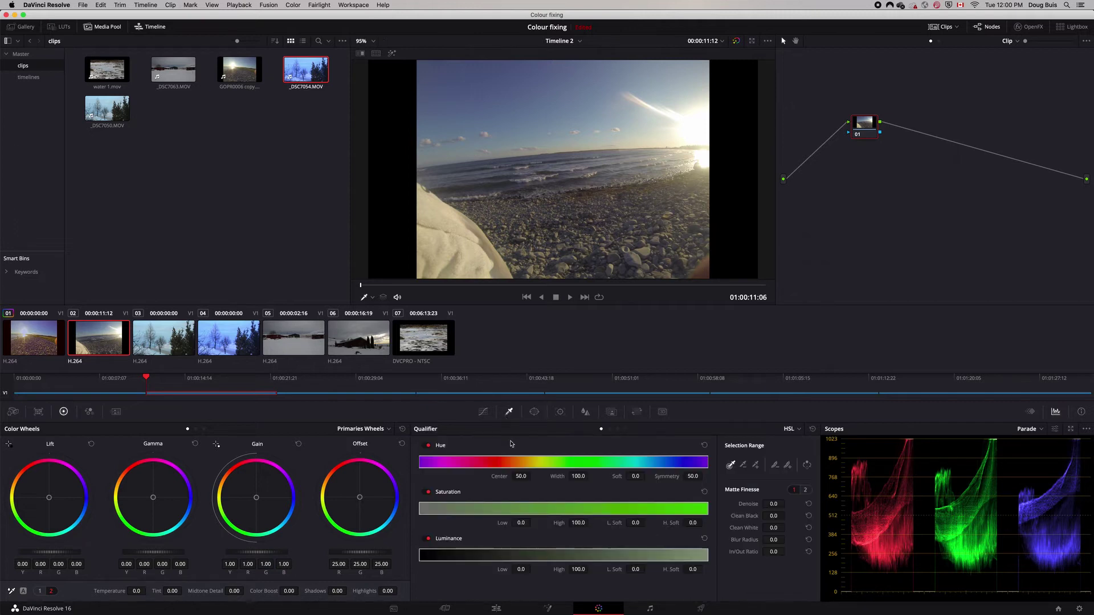
{"action": "left_click", "coordinate": [482, 412]}
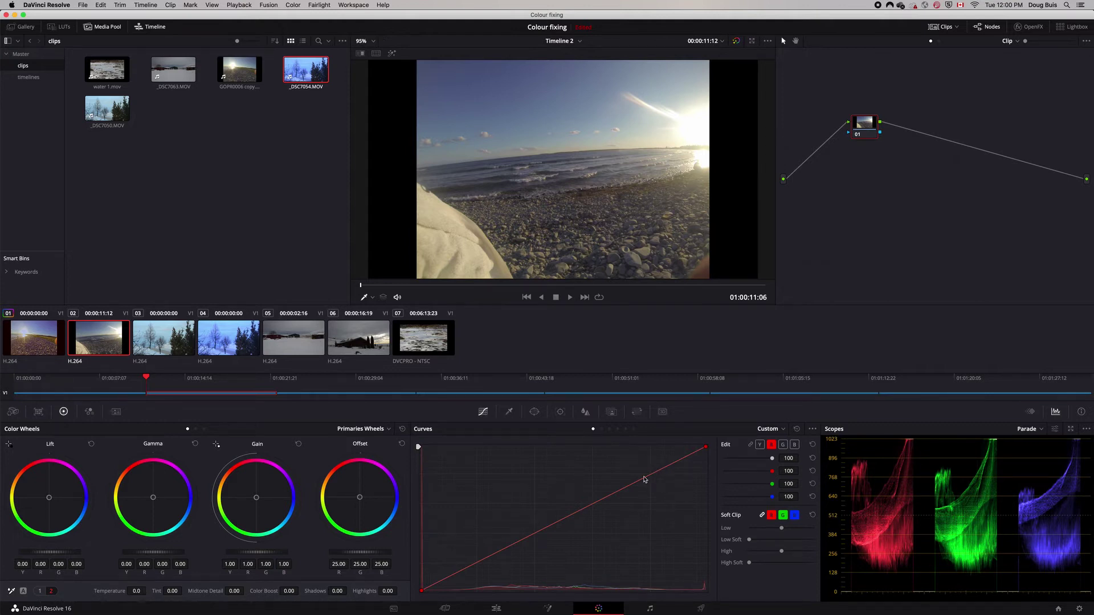
{"action": "left_click", "coordinate": [602, 430]}
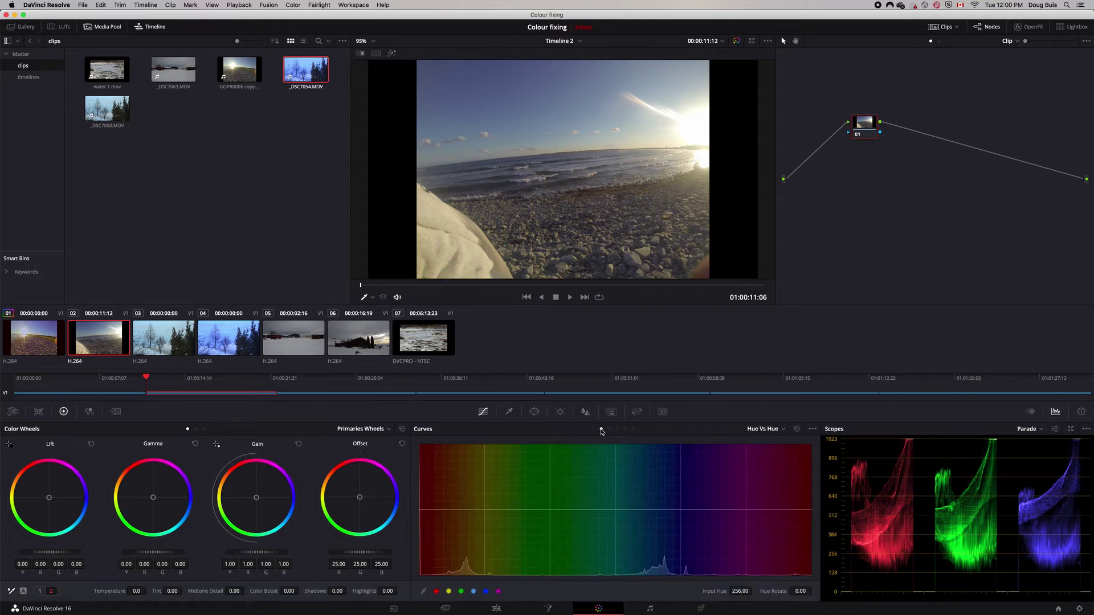
{"action": "left_click", "coordinate": [610, 429]}
{"action": "left_click", "coordinate": [618, 429]}
{"action": "left_click", "coordinate": [625, 429]}
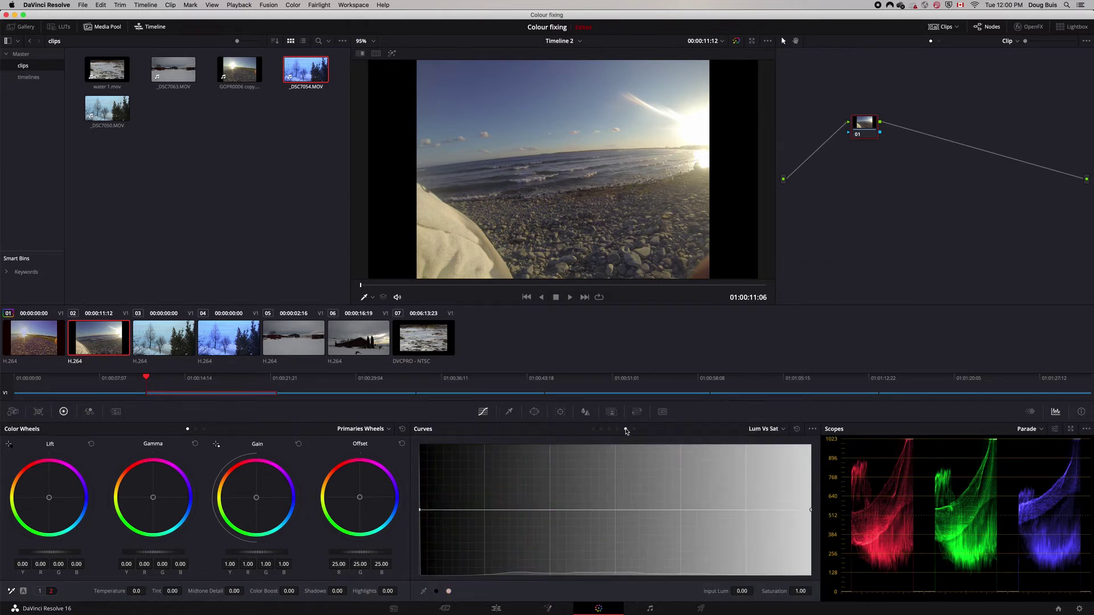
{"action": "left_click", "coordinate": [594, 429]}
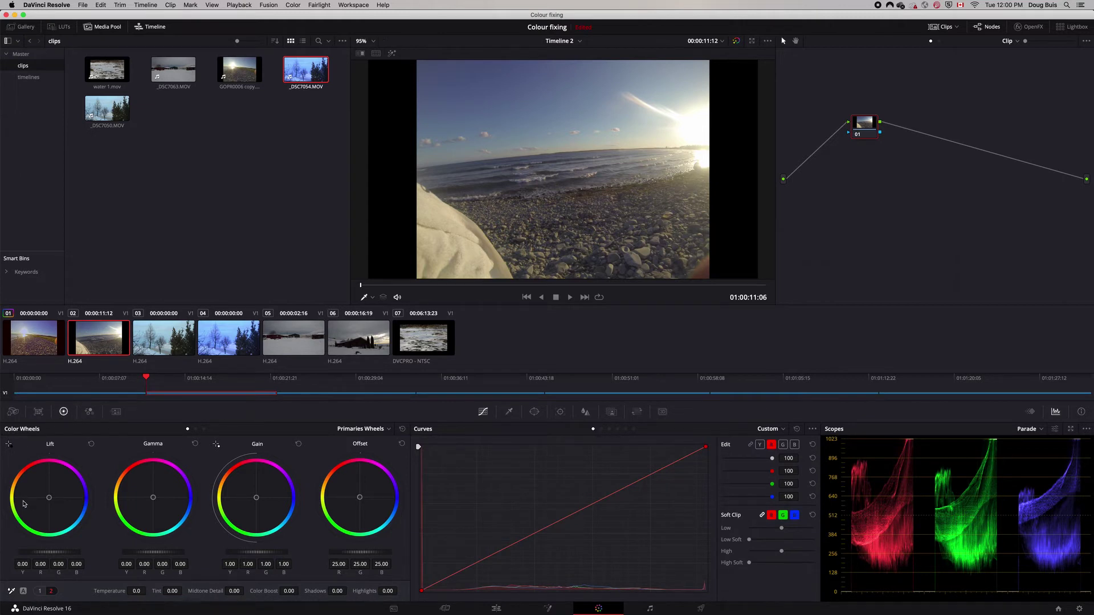
{"action": "left_click", "coordinate": [89, 412]}
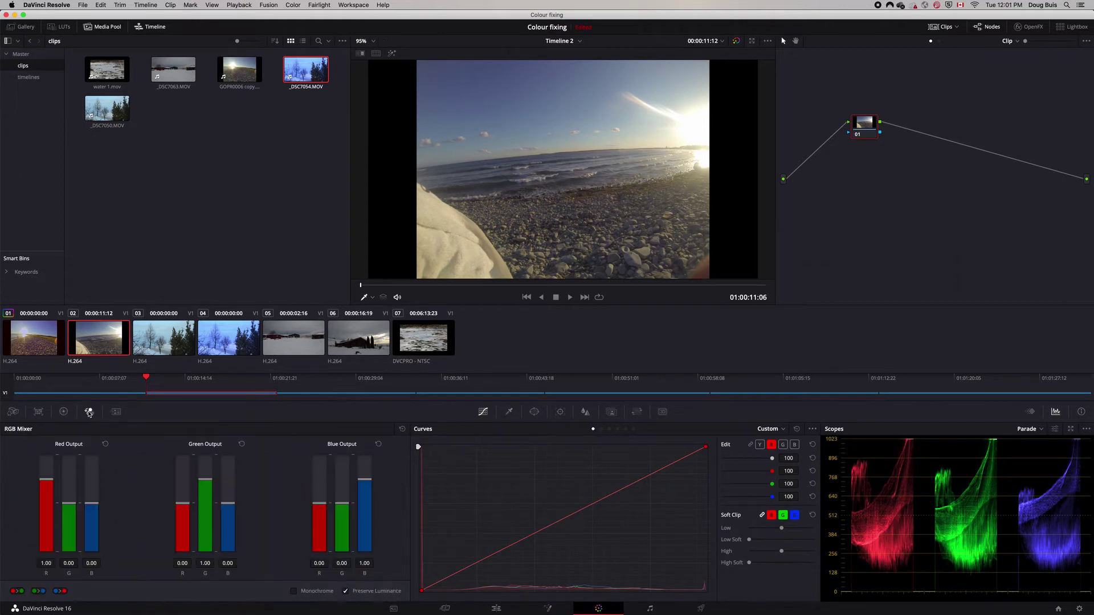
{"action": "left_click", "coordinate": [38, 412]}
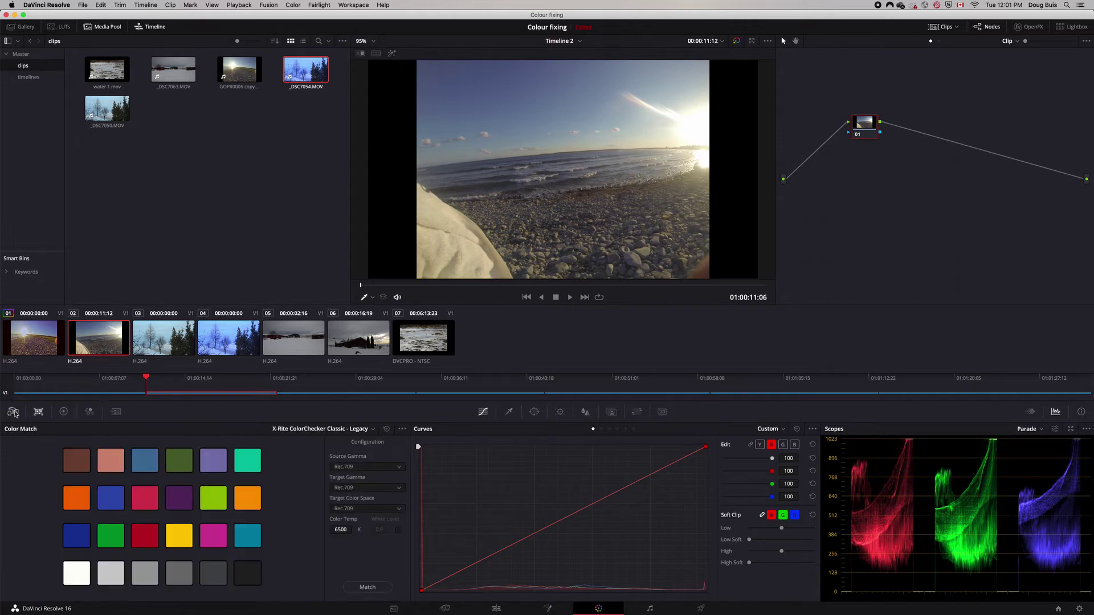
{"action": "left_click", "coordinate": [64, 412]}
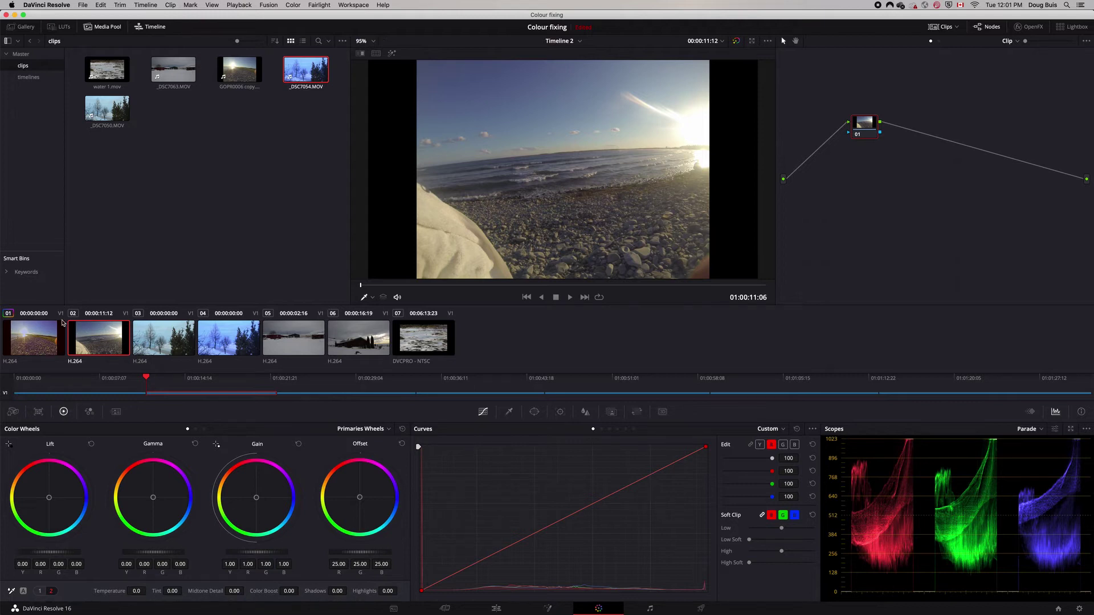
{"action": "left_click", "coordinate": [157, 340]}
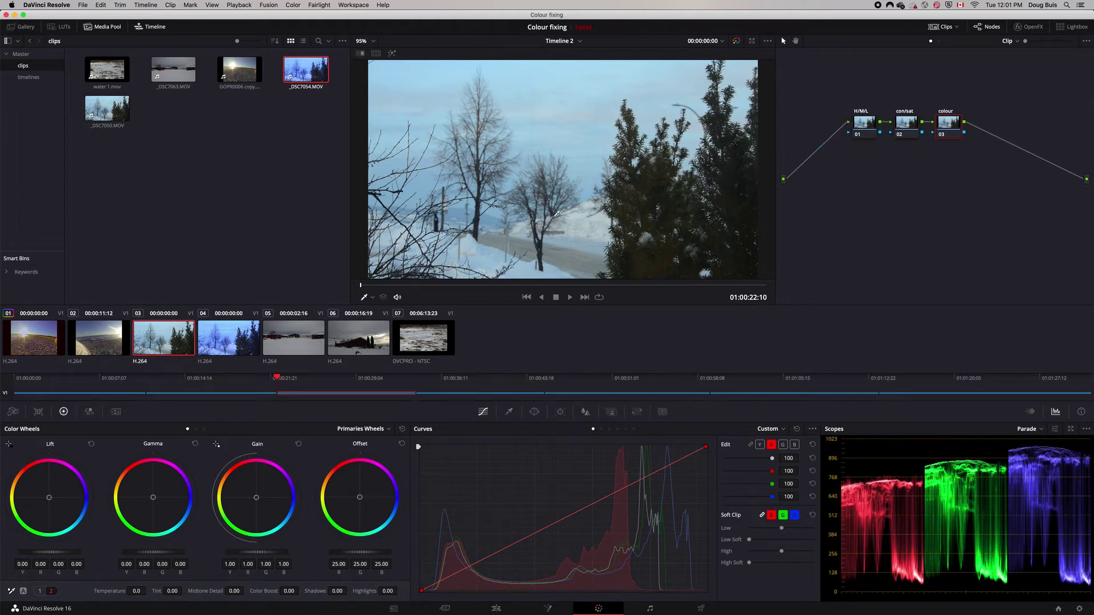
Step: Browse clips 04 to 07 and compare with graded clip 03, ending on bluish clip 04
{"action": "key", "text": "Down"}
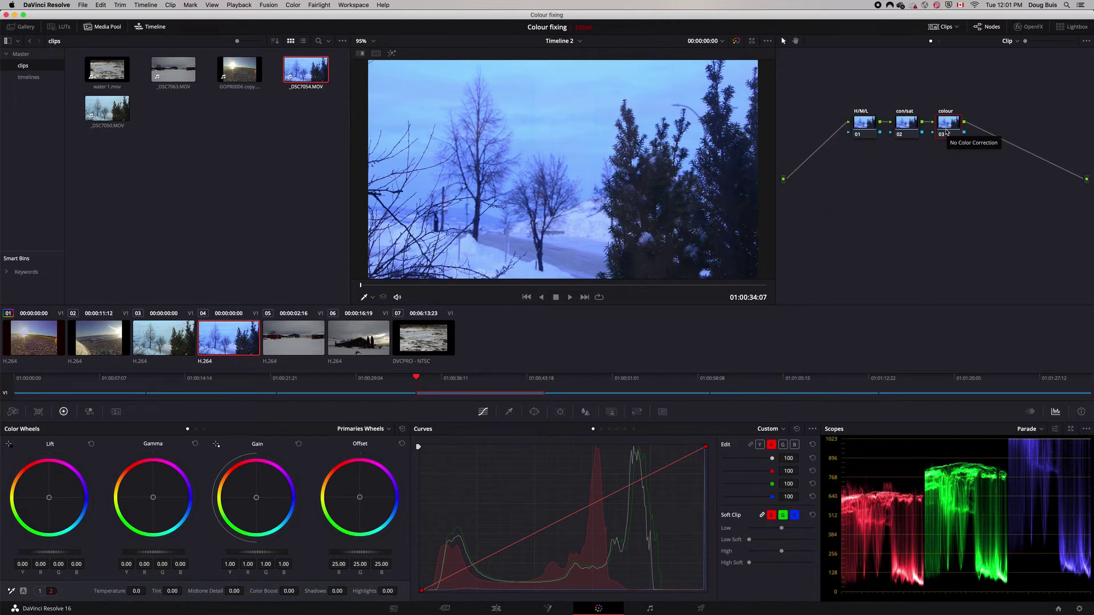
{"action": "left_click", "coordinate": [294, 347]}
{"action": "left_click", "coordinate": [376, 349]}
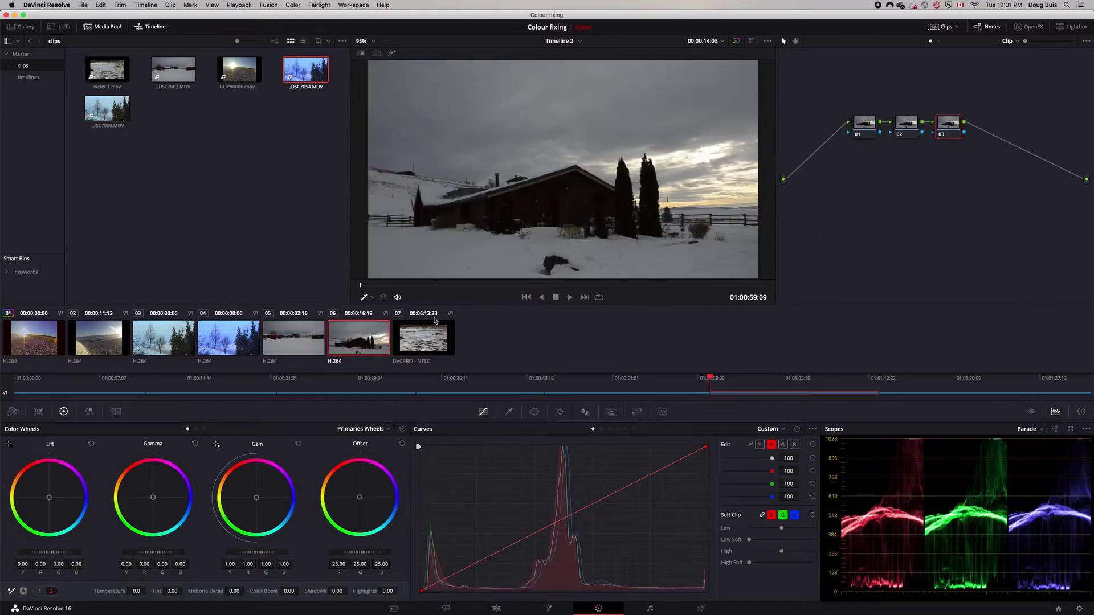
{"action": "left_click", "coordinate": [425, 338]}
{"action": "left_click", "coordinate": [223, 344]}
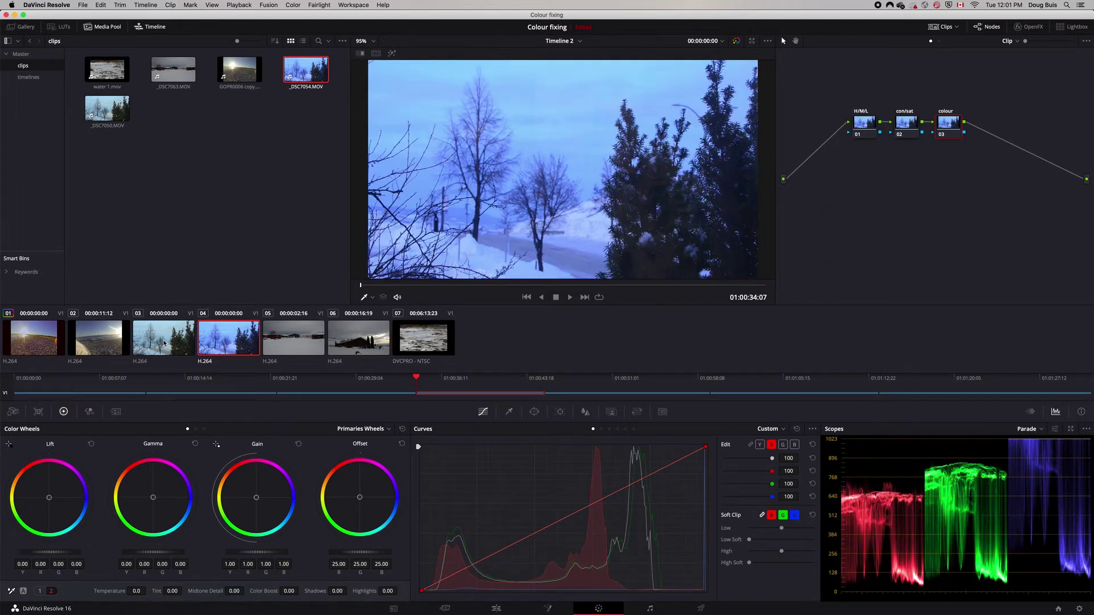
{"action": "left_click", "coordinate": [165, 343]}
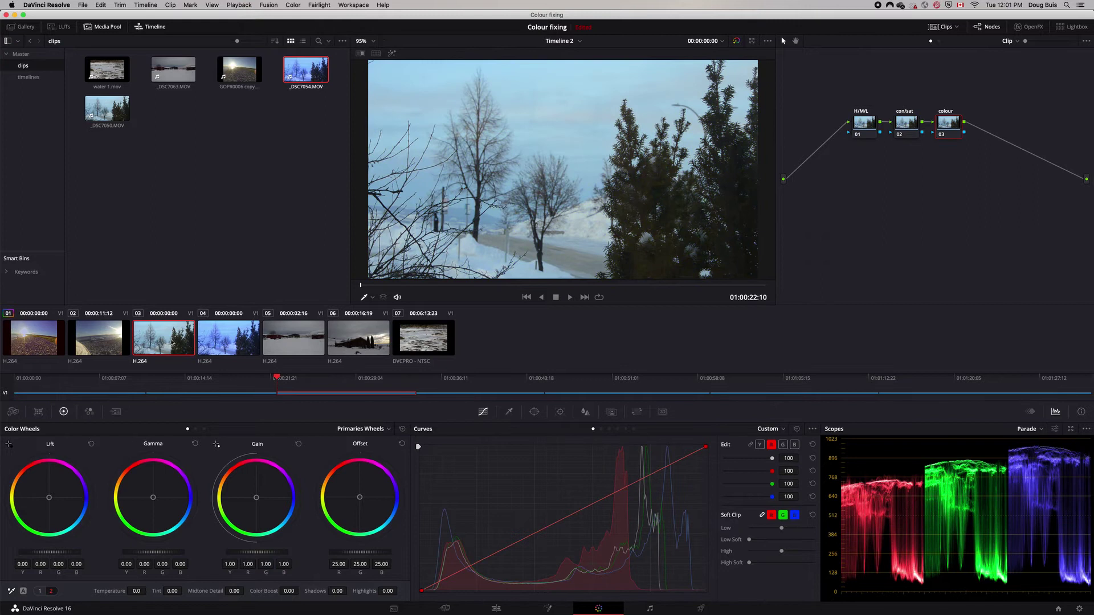
{"action": "left_click", "coordinate": [227, 342]}
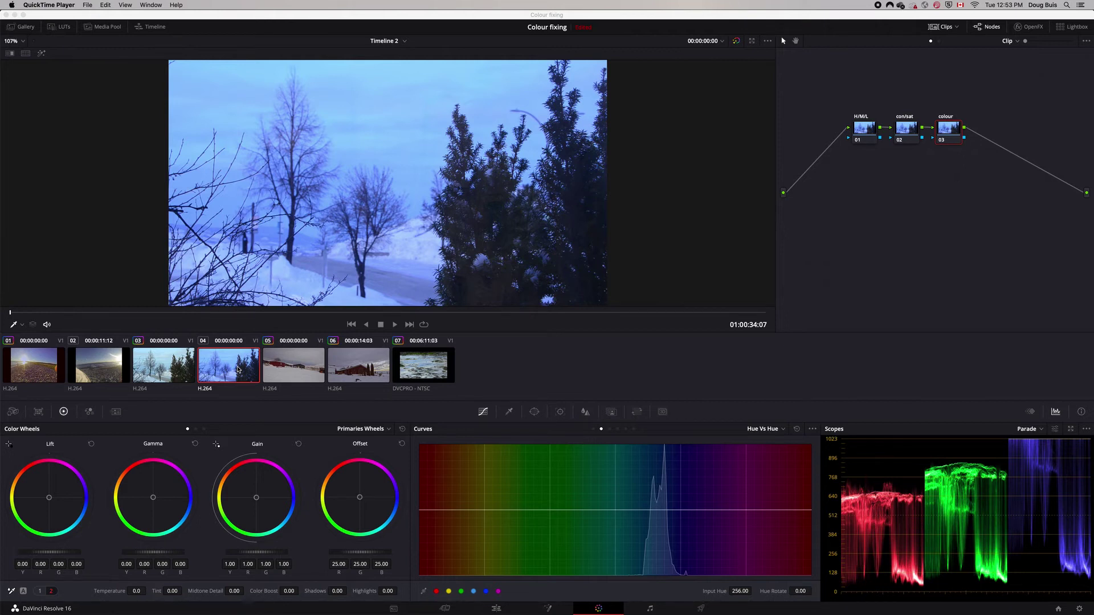
Step: Raise clip 04's con/sat node saturation to 55.40, leaving contrast at 1.000
{"action": "left_click", "coordinate": [238, 369]}
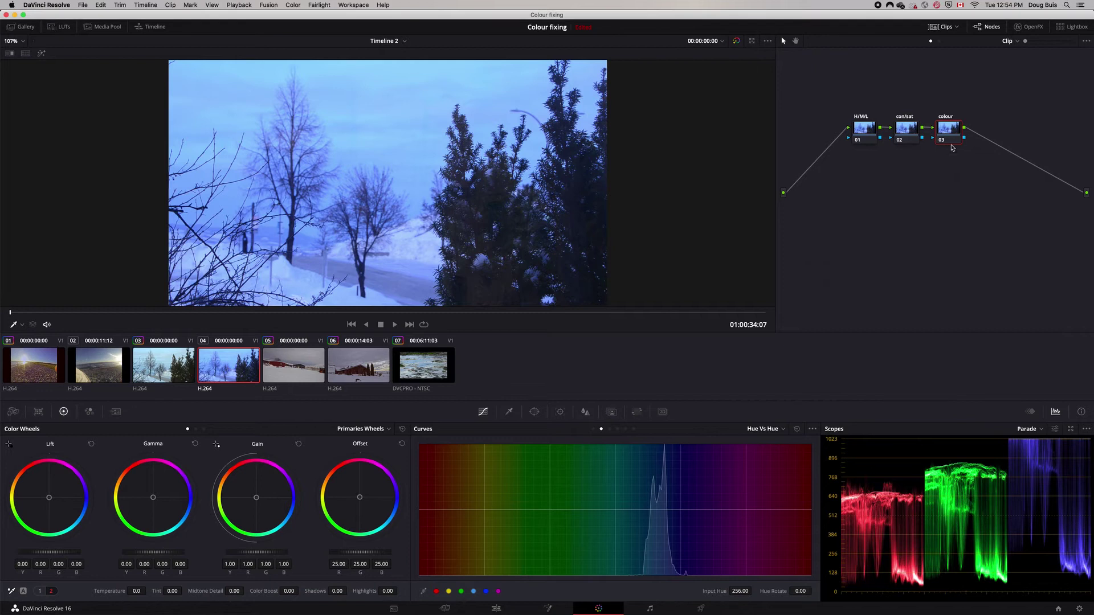
{"action": "left_click", "coordinate": [906, 130]}
{"action": "left_click", "coordinate": [39, 592]}
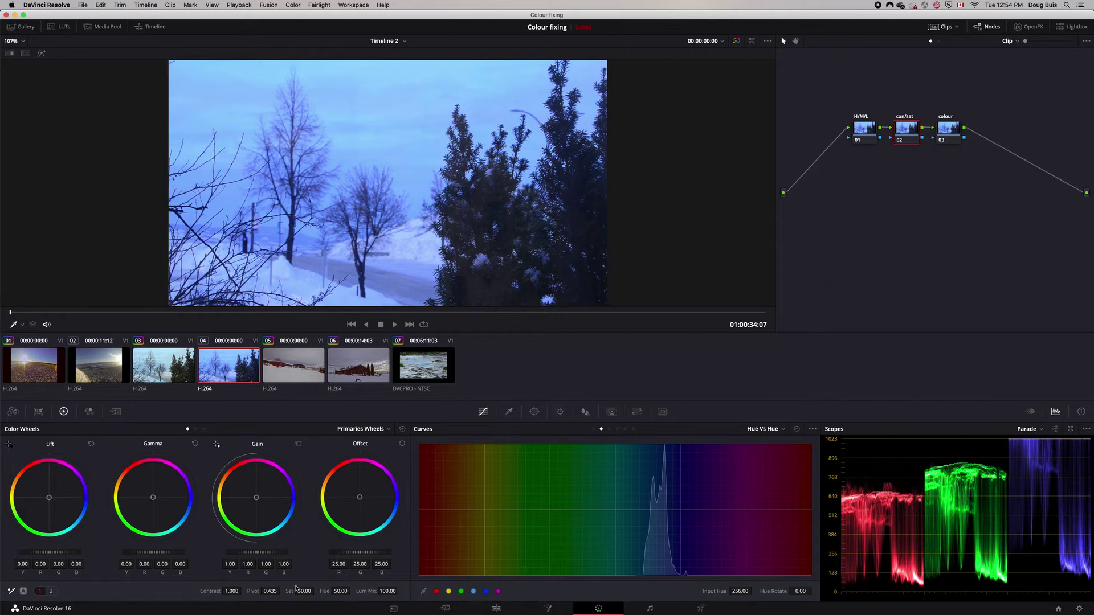
{"action": "left_click_drag", "start_coordinate": [304, 591], "coordinate": [317, 591]}
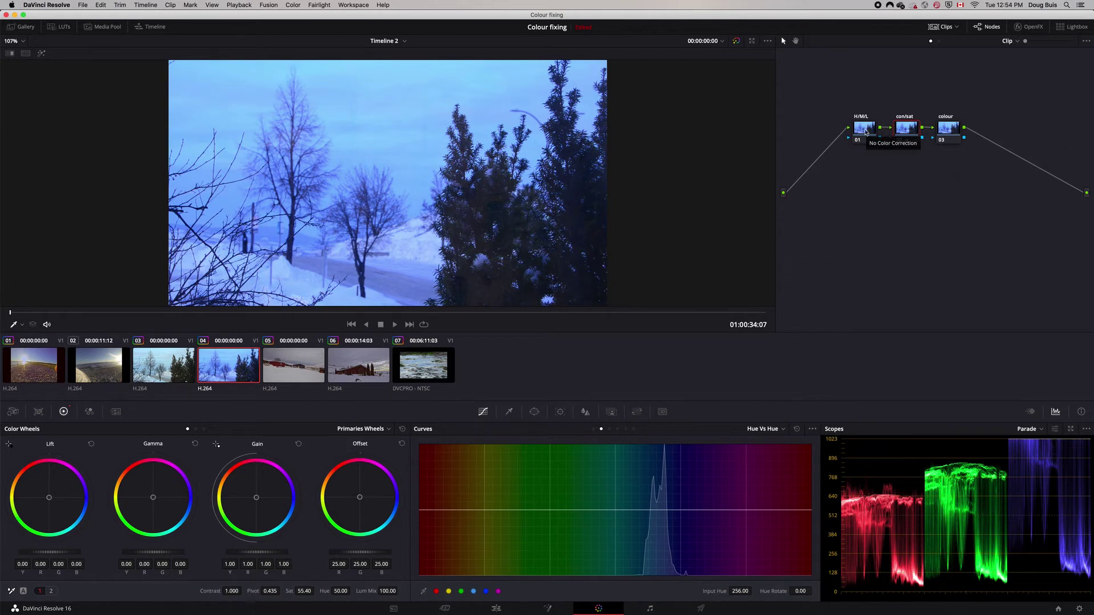
Step: On clip 04's H/M/L node add slight lift, Shadows 60, Midtone Detail -100 and gain 0.83
{"action": "left_click", "coordinate": [865, 132]}
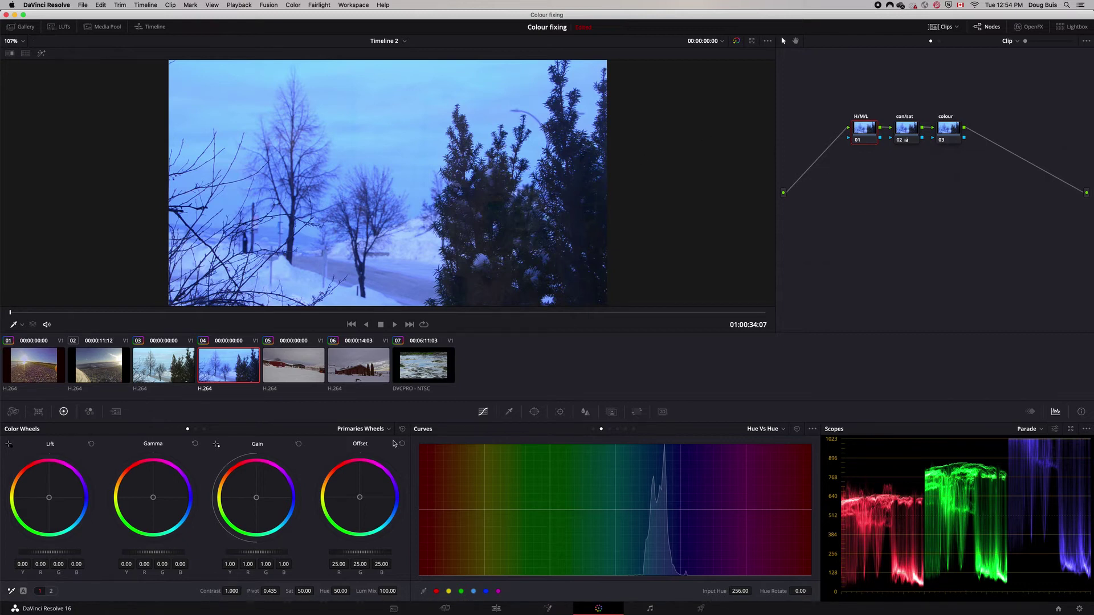
{"action": "left_click", "coordinate": [51, 591]}
{"action": "left_click_drag", "start_coordinate": [44, 553], "coordinate": [72, 556]}
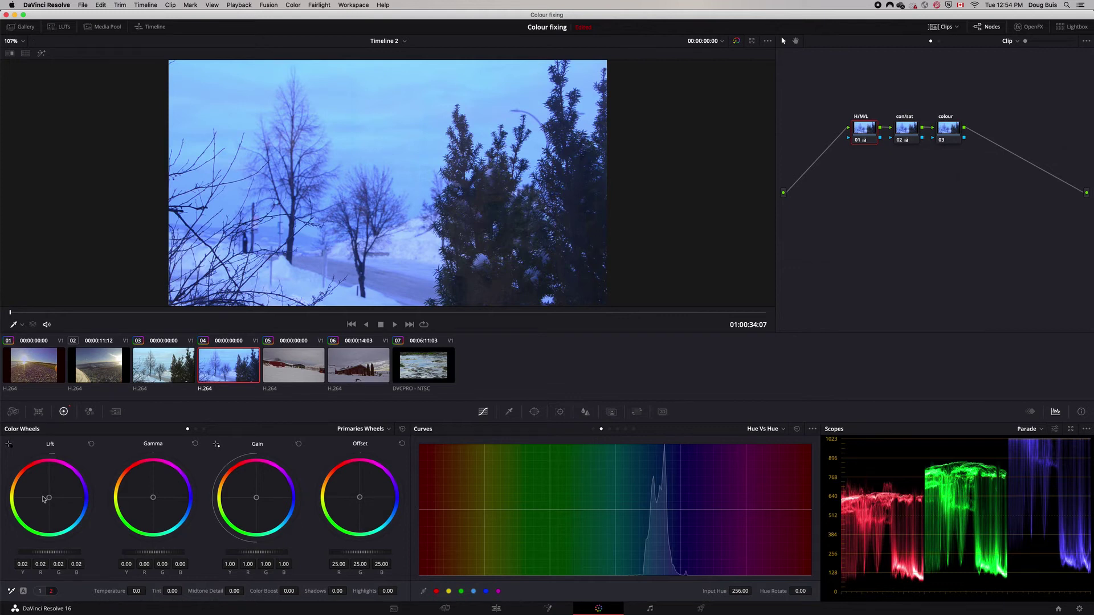
{"action": "left_click_drag", "start_coordinate": [49, 497], "coordinate": [47, 497]}
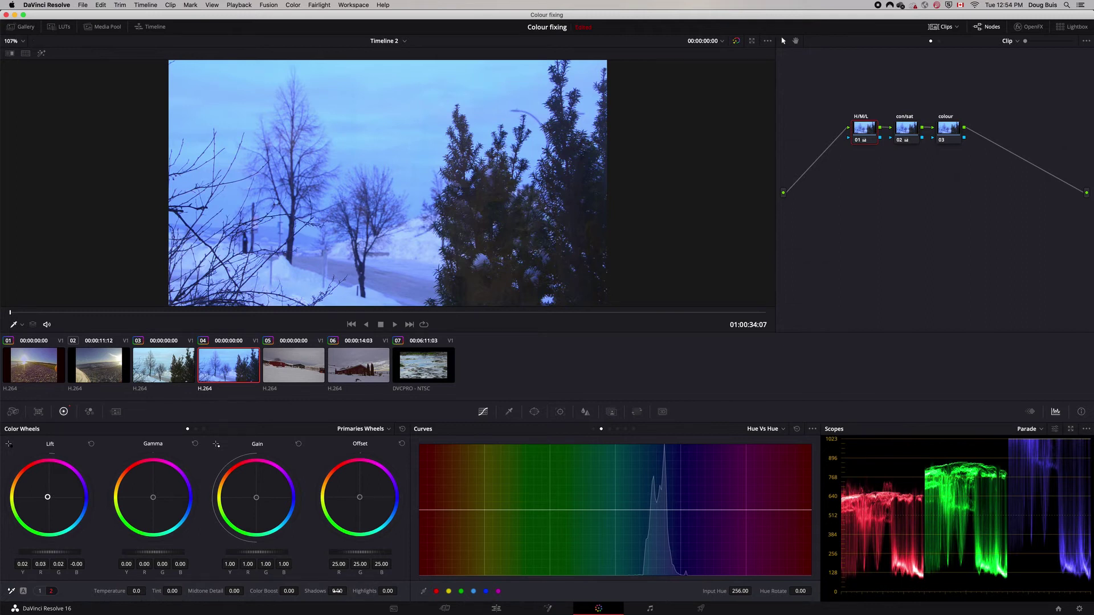
{"action": "mouse_move", "coordinate": [338, 590]}
{"action": "left_mouse_down"}
{"action": "mouse_move", "coordinate": [352, 591]}
{"action": "mouse_move", "coordinate": [337, 591]}
{"action": "left_mouse_up"}
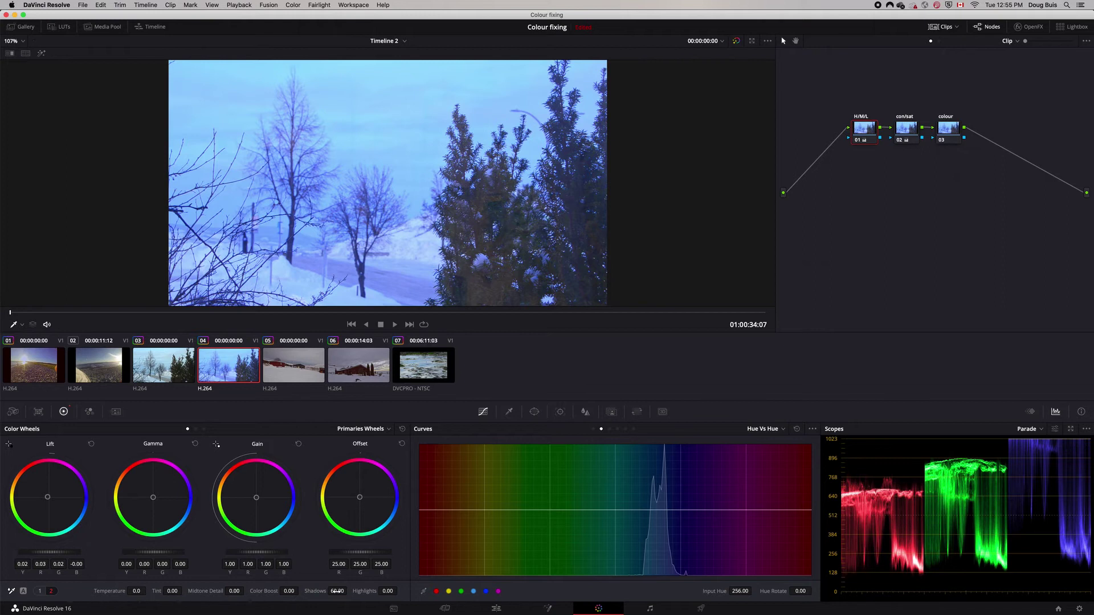
{"action": "left_click_drag", "start_coordinate": [233, 591], "coordinate": [246, 591]}
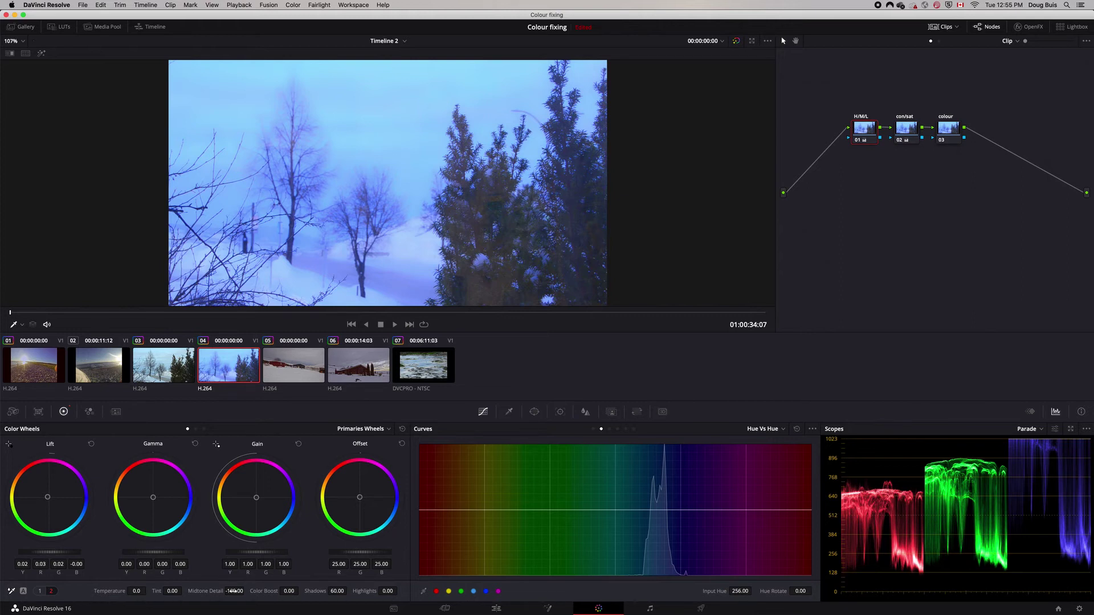
{"action": "left_click_drag", "start_coordinate": [266, 554], "coordinate": [244, 554]}
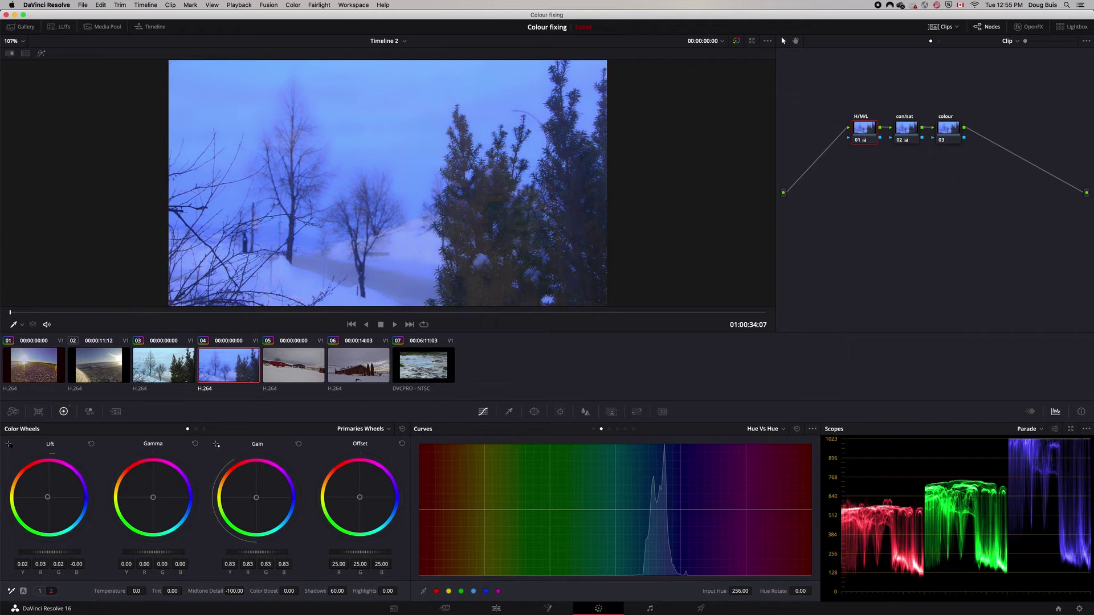
{"action": "left_click", "coordinate": [951, 135]}
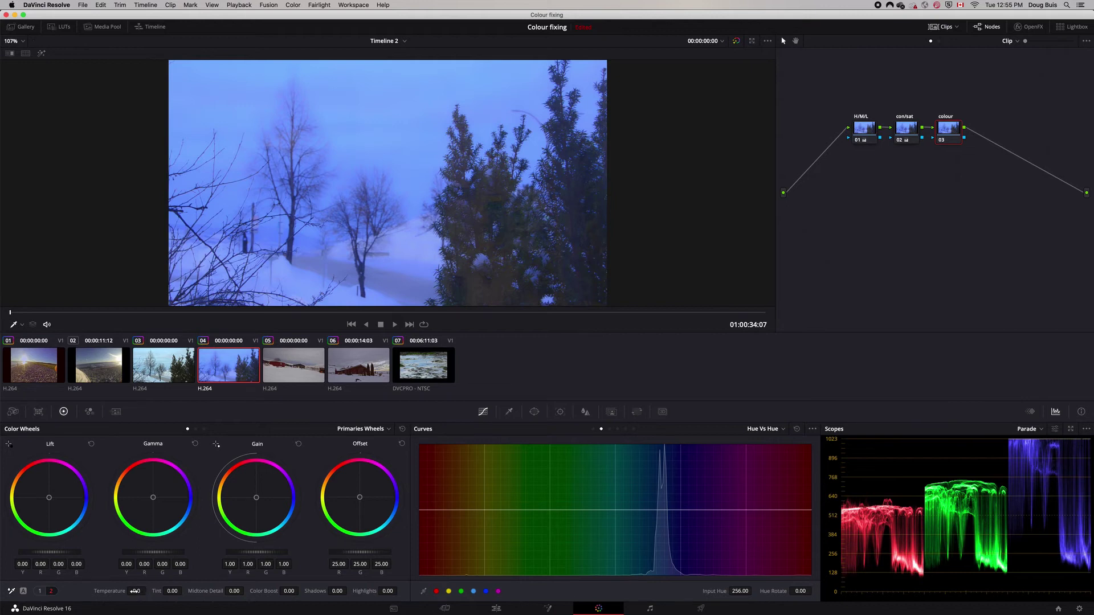
Step: Set clip 04's colour node to Temperature 1880 and Tint 14.50 for a warm pink cast
{"action": "left_click_drag", "start_coordinate": [139, 591], "coordinate": [148, 591]}
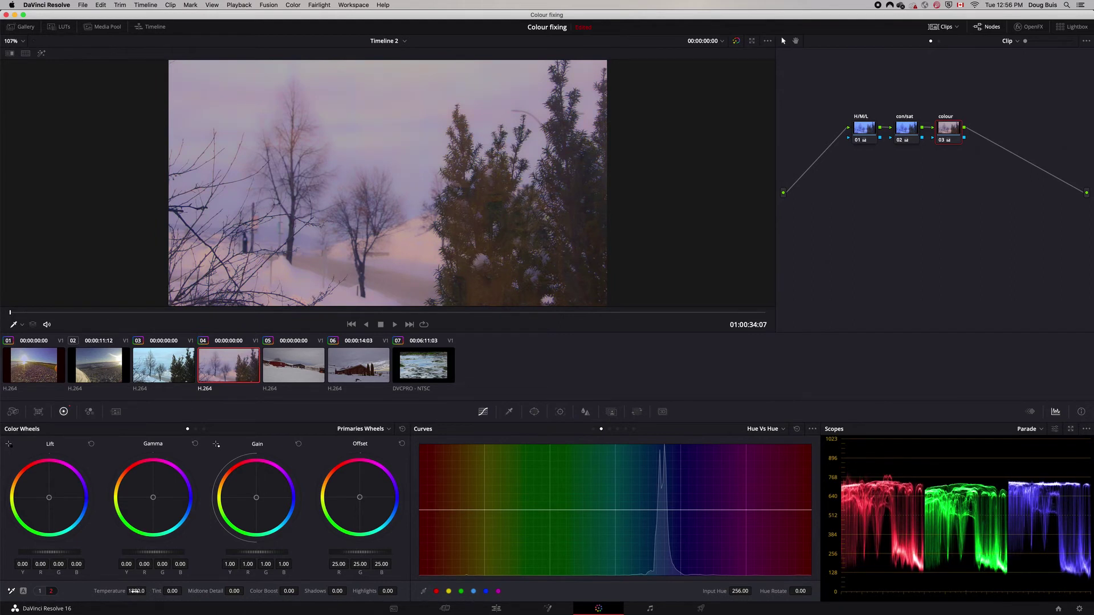
{"action": "left_click_drag", "start_coordinate": [172, 591], "coordinate": [184, 591]}
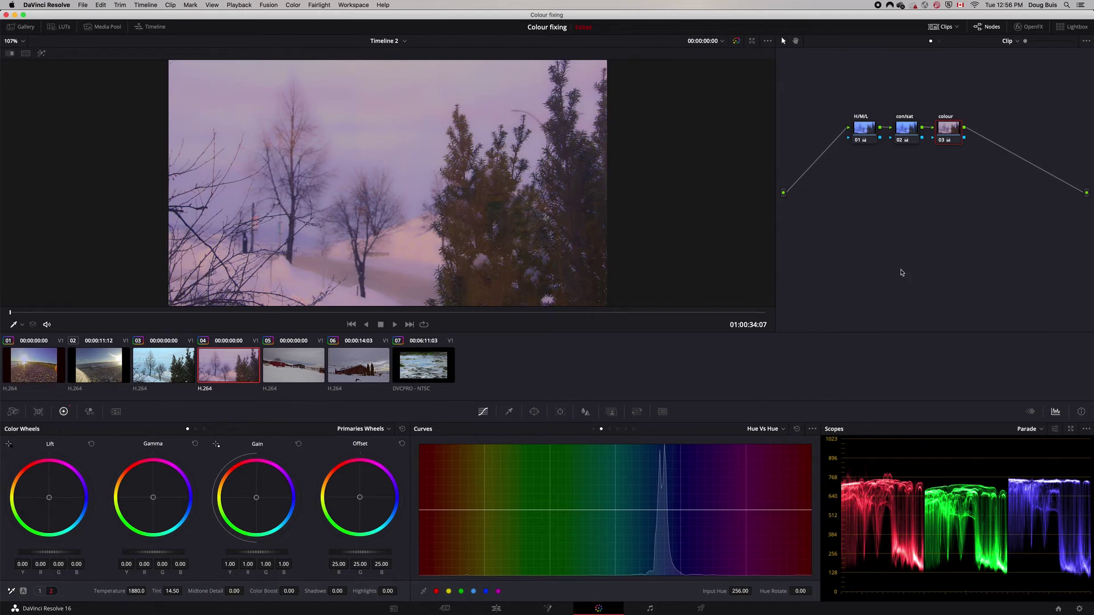
{"action": "key", "text": "shift+d"}
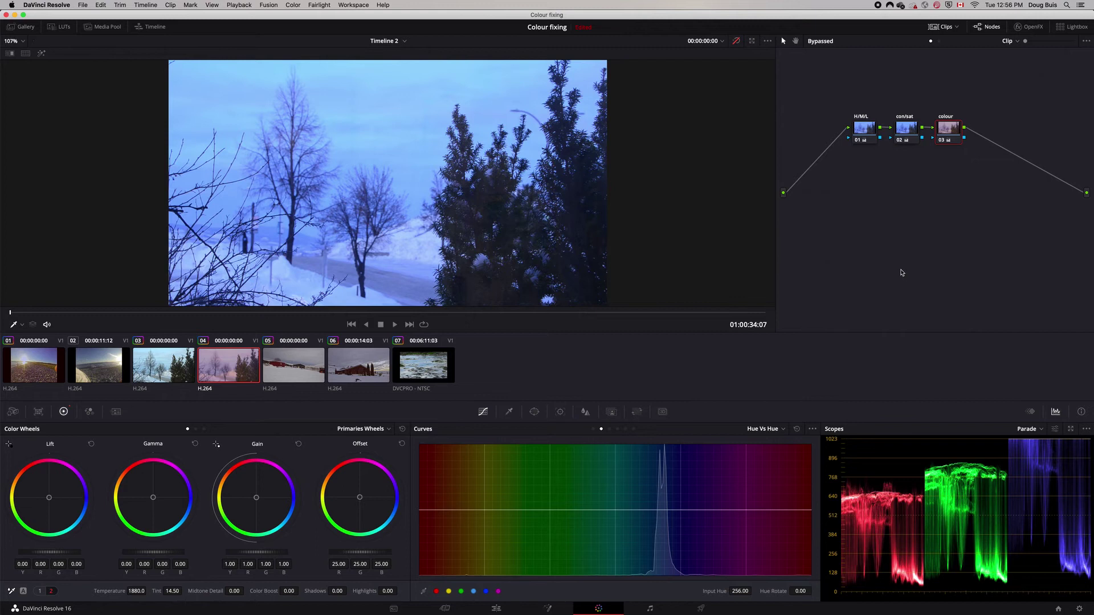
{"action": "key", "text": "shift+d"}
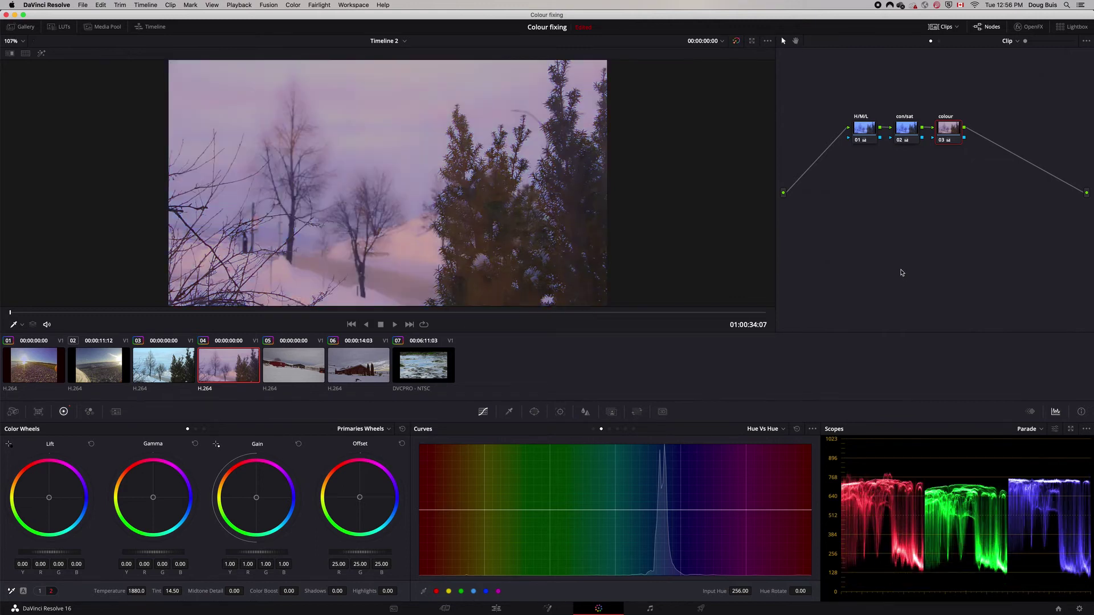
{"action": "left_click", "coordinate": [865, 129]}
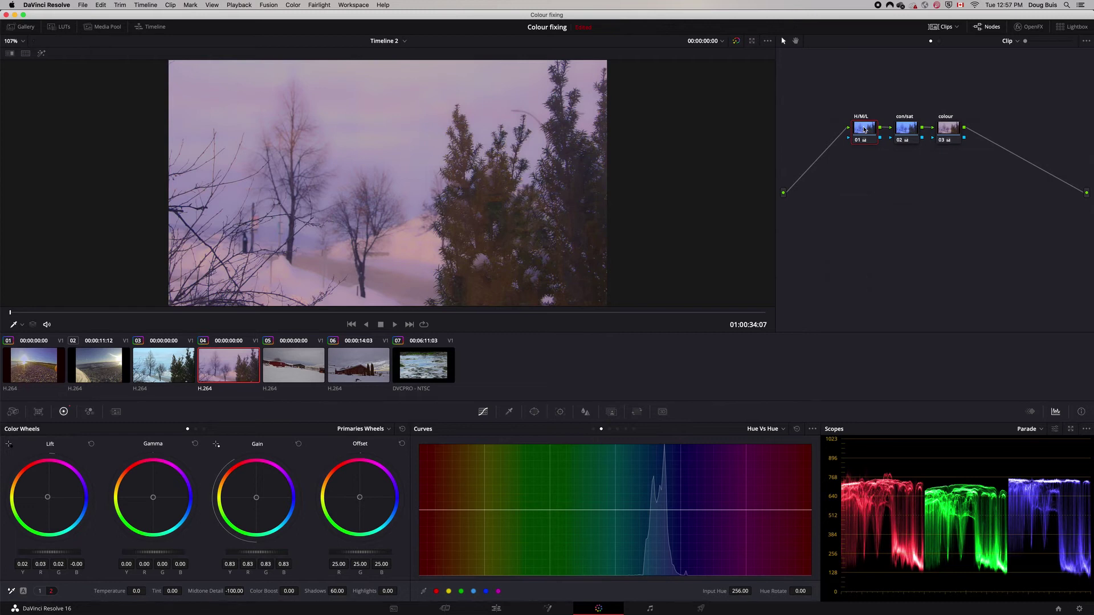
{"action": "key", "text": "super+d"}
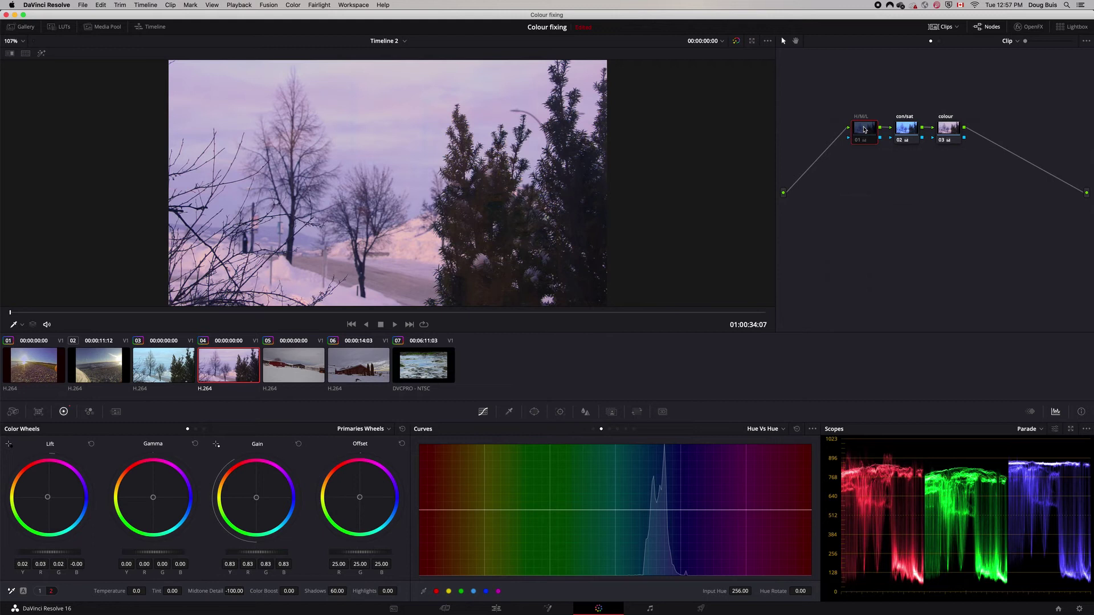
{"action": "key", "text": "super+d"}
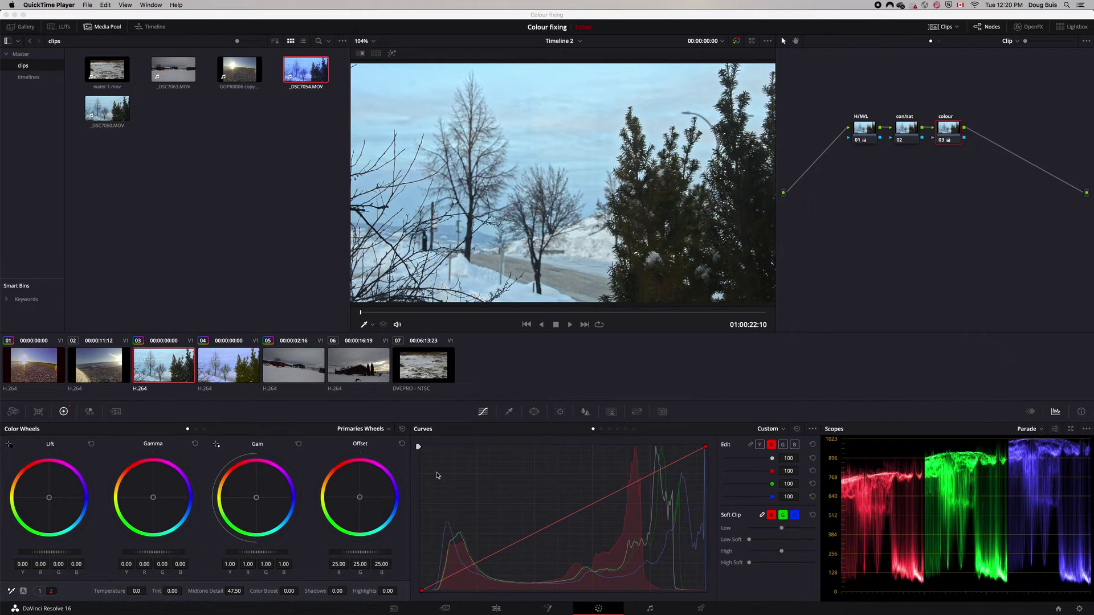
Step: Bring up clip 05, the snowy farm shot, and hide the media pool to widen the viewer
{"action": "left_click", "coordinate": [283, 366]}
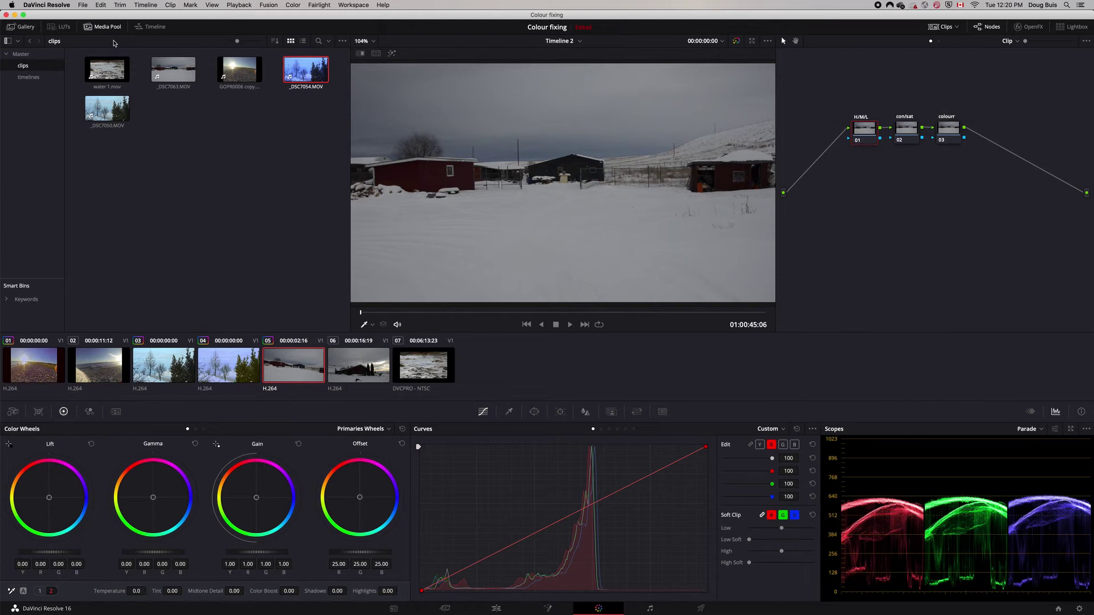
{"action": "left_click", "coordinate": [100, 27]}
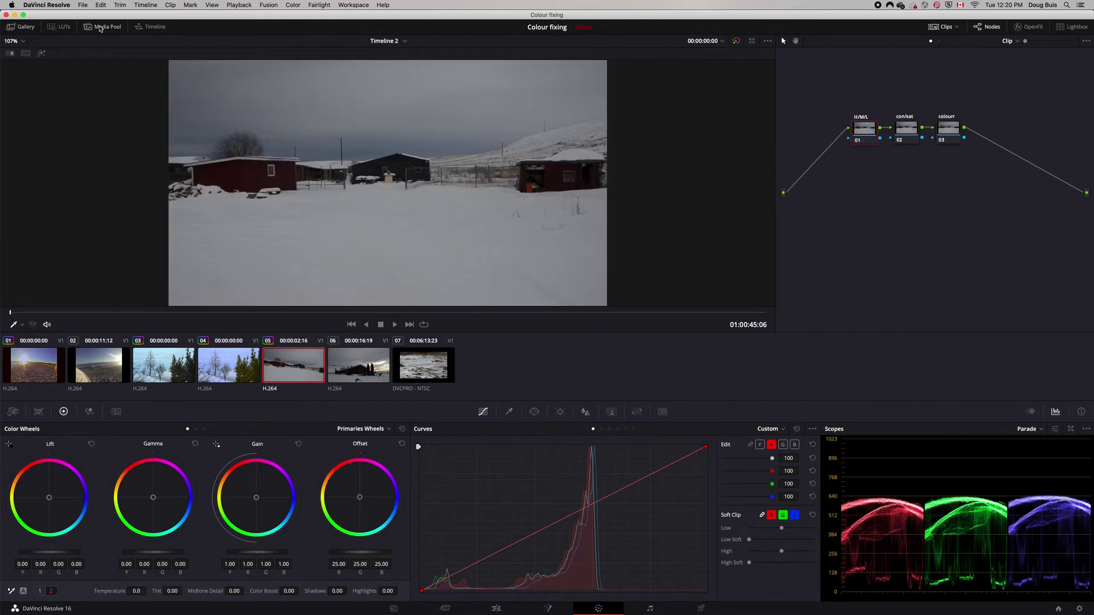
{"action": "left_click", "coordinate": [101, 27]}
{"action": "left_click", "coordinate": [155, 27]}
{"action": "left_click", "coordinate": [154, 27]}
{"action": "left_click", "coordinate": [108, 27]}
Step: Raise the snow clip's con/sat node saturation to 62.80
{"action": "left_click", "coordinate": [909, 128]}
{"action": "left_click", "coordinate": [40, 591]}
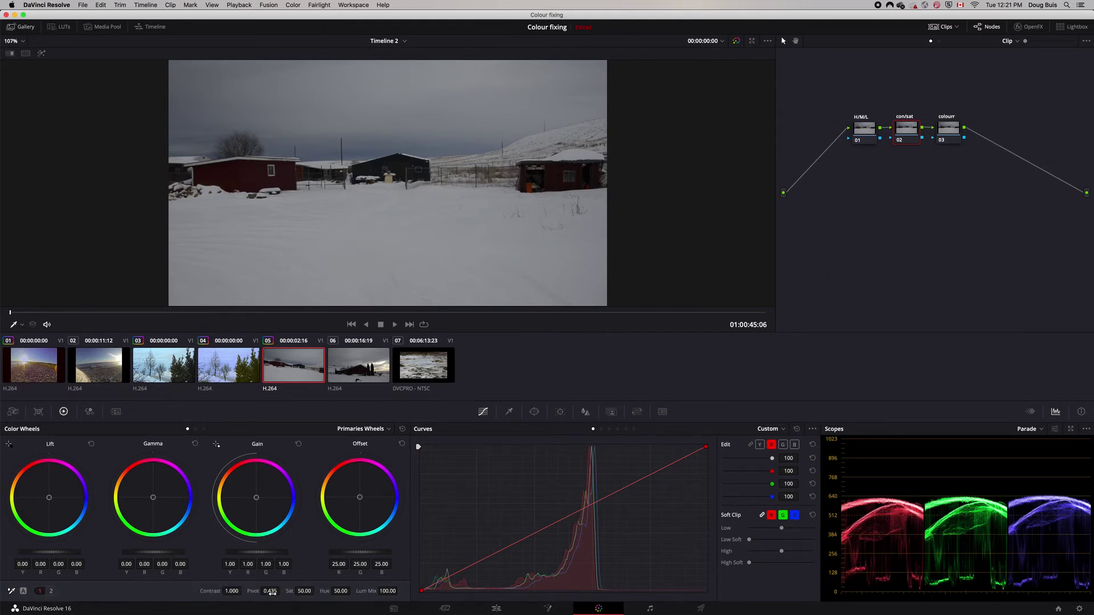
{"action": "left_click_drag", "start_coordinate": [298, 591], "coordinate": [317, 591]}
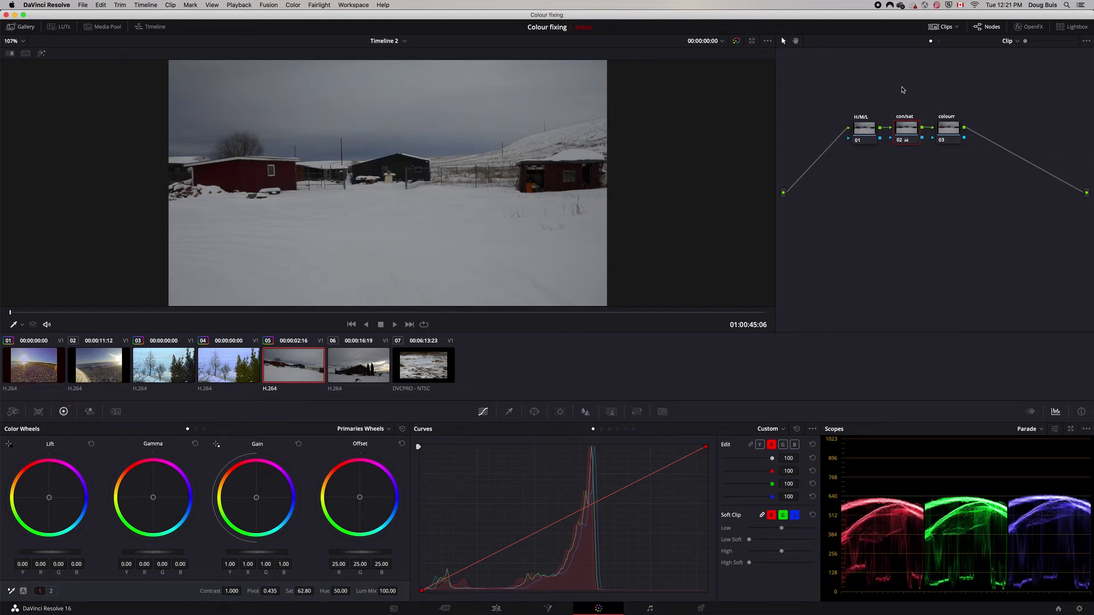
Step: On clip 05's H/M/L node set Shadows 40.50, lift 0.02 and Midtone Detail 96.00
{"action": "left_click", "coordinate": [864, 129]}
{"action": "left_click", "coordinate": [51, 592]}
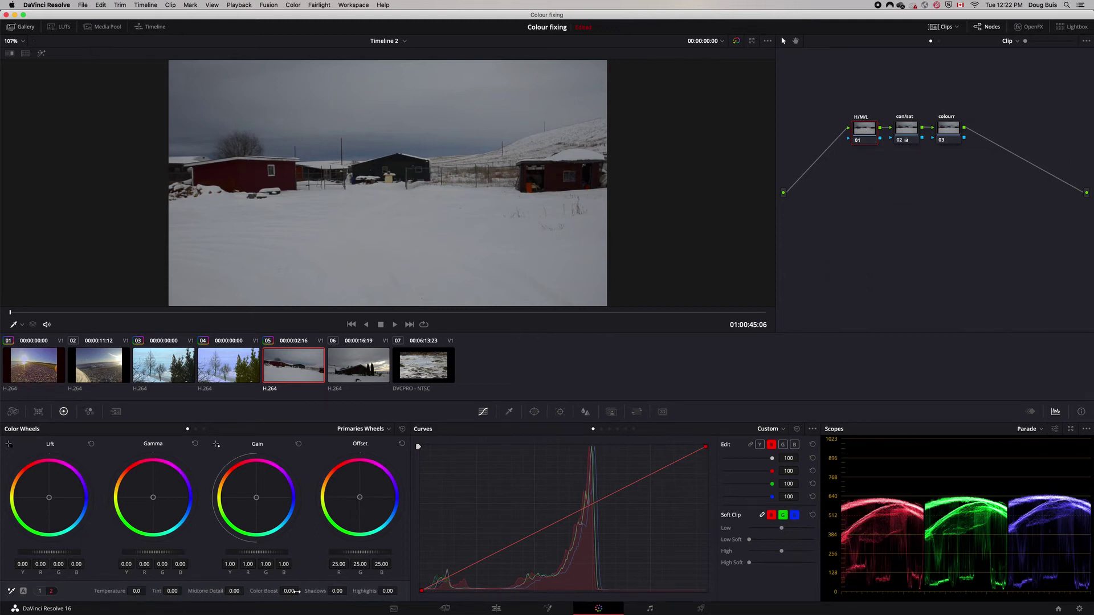
{"action": "left_click_drag", "start_coordinate": [338, 591], "coordinate": [352, 591]}
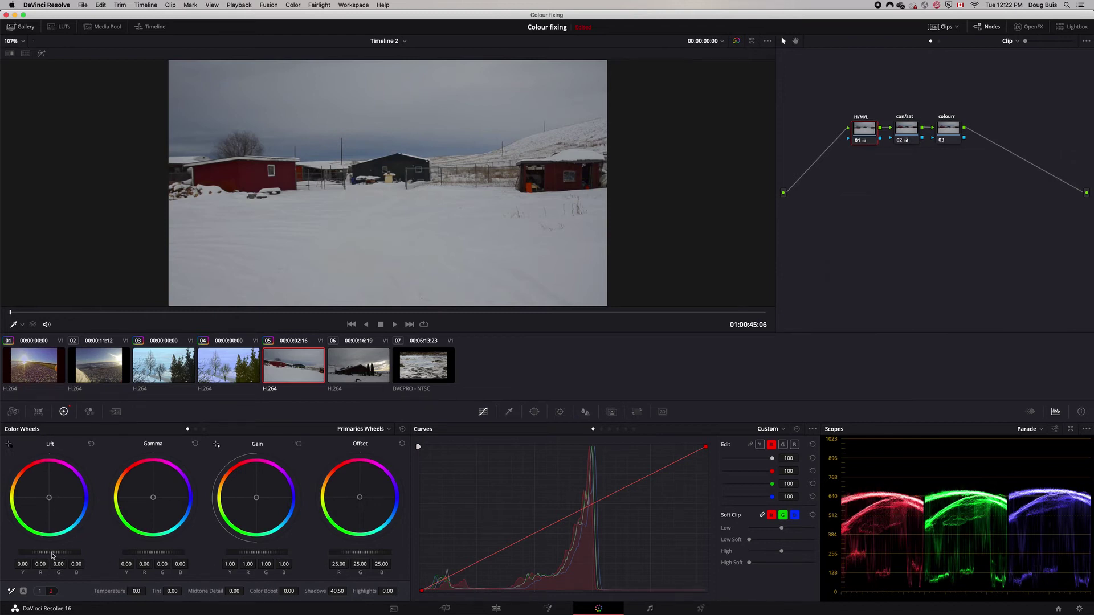
{"action": "left_click_drag", "start_coordinate": [45, 552], "coordinate": [48, 553]}
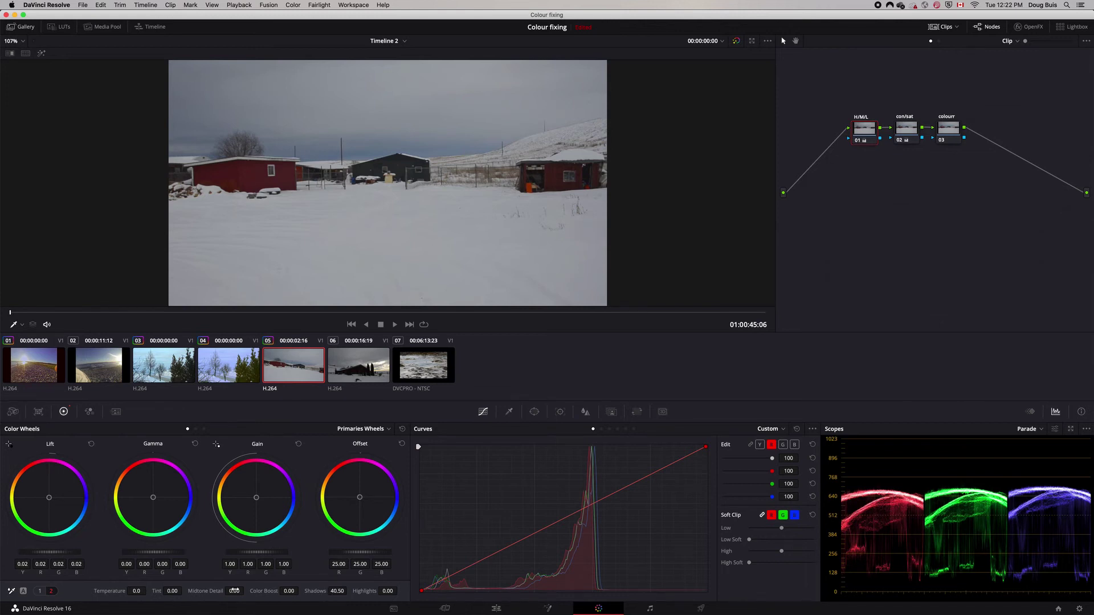
{"action": "left_click_drag", "start_coordinate": [234, 590], "coordinate": [285, 591]}
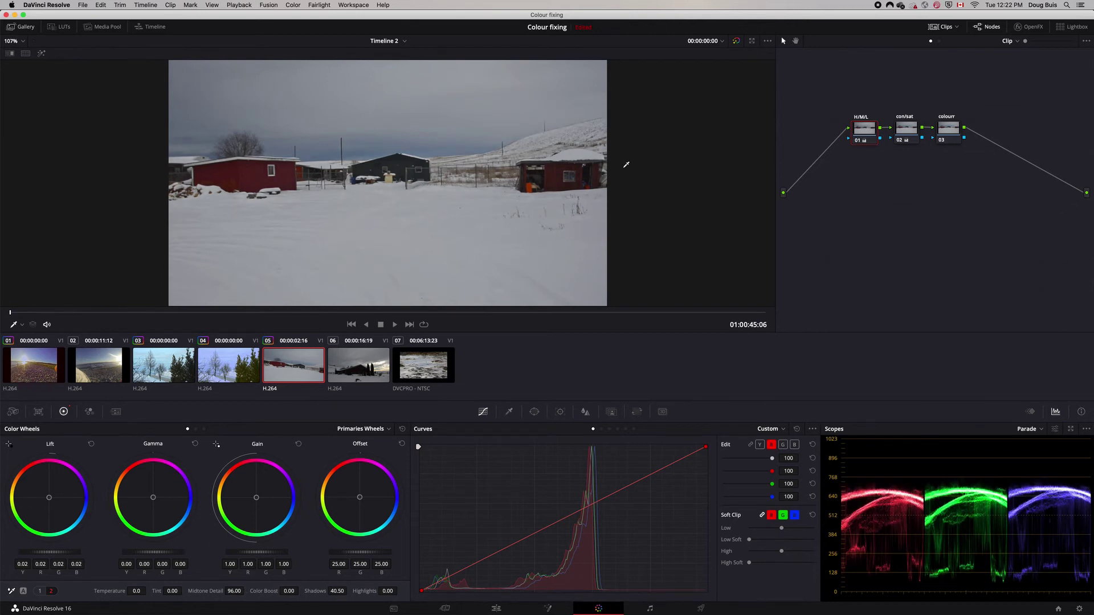
Step: On the colourr node set Temperature 250, warm the lift and push gain slightly toward blue
{"action": "left_click", "coordinate": [948, 133]}
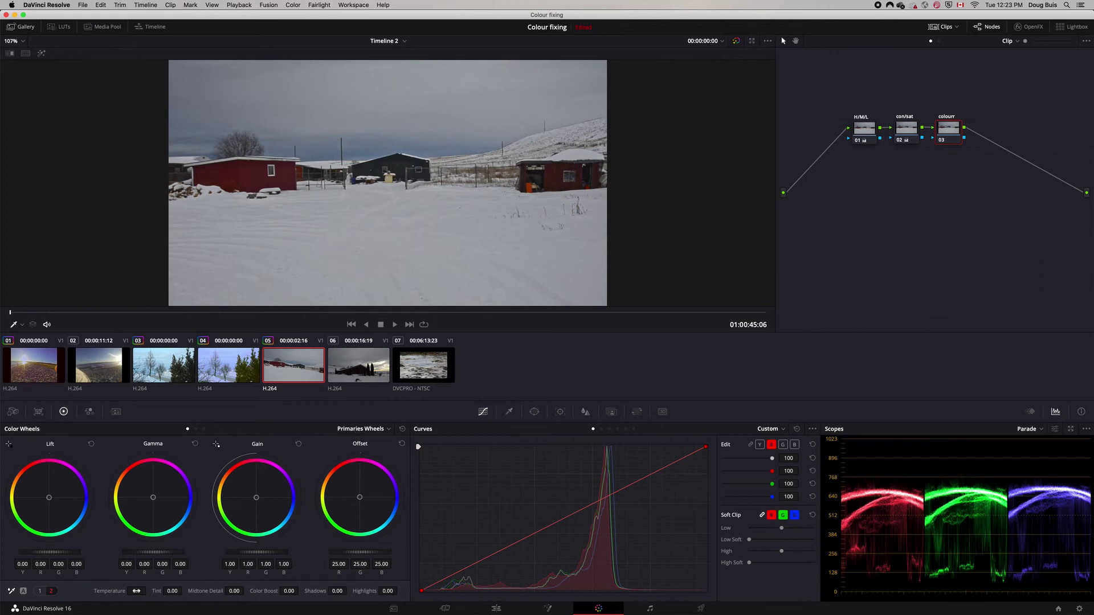
{"action": "left_click_drag", "start_coordinate": [136, 591], "coordinate": [148, 591]}
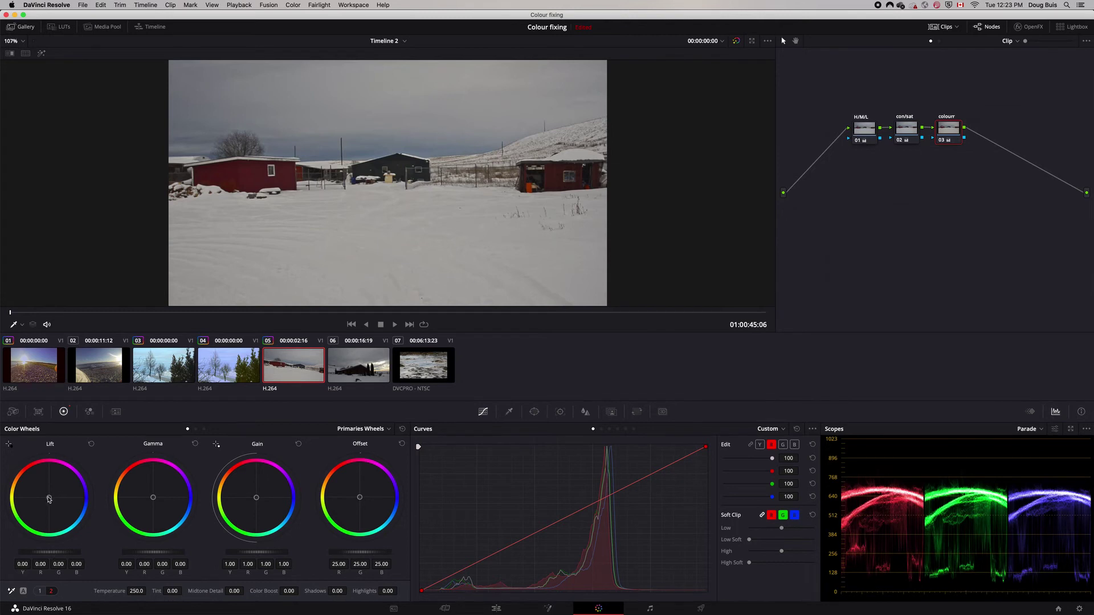
{"action": "left_click_drag", "start_coordinate": [49, 499], "coordinate": [49, 496]}
{"action": "left_click_drag", "start_coordinate": [49, 497], "coordinate": [49, 496]}
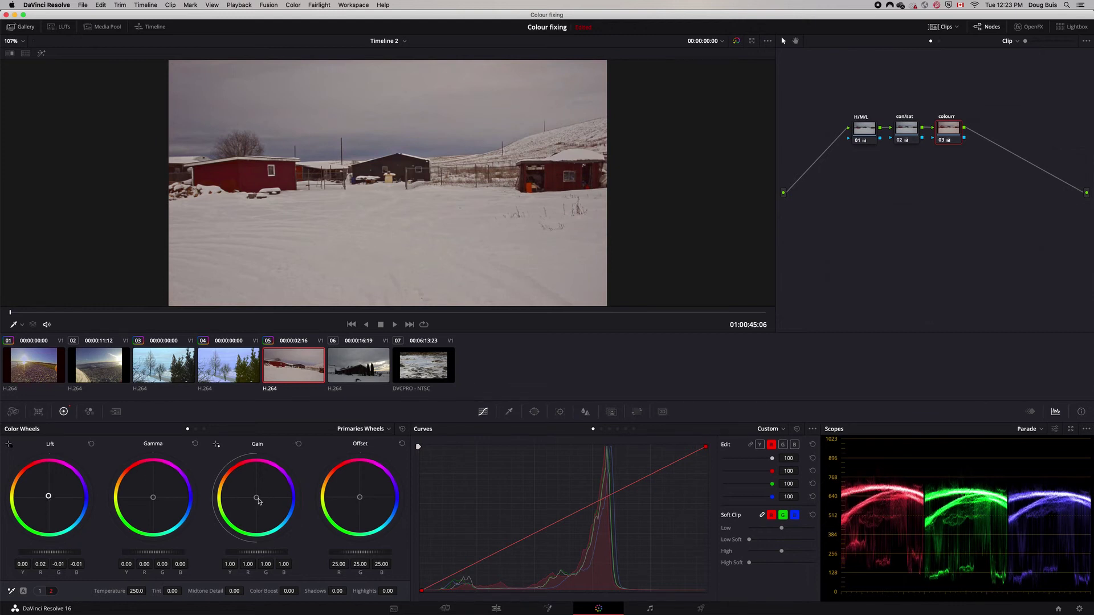
{"action": "left_click_drag", "start_coordinate": [257, 500], "coordinate": [259, 500]}
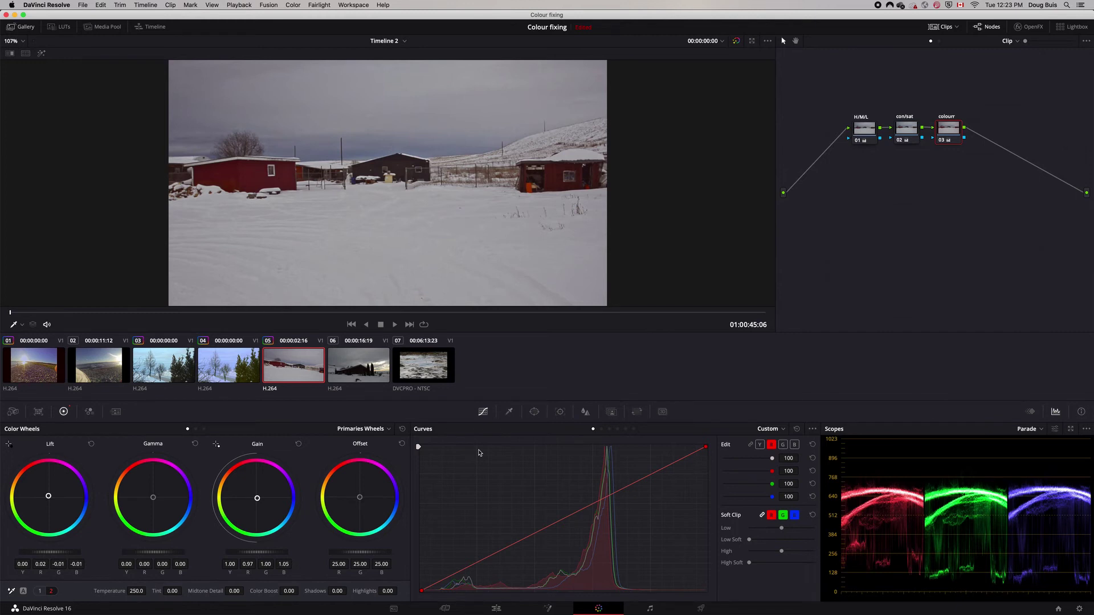
{"action": "left_click", "coordinate": [352, 366]}
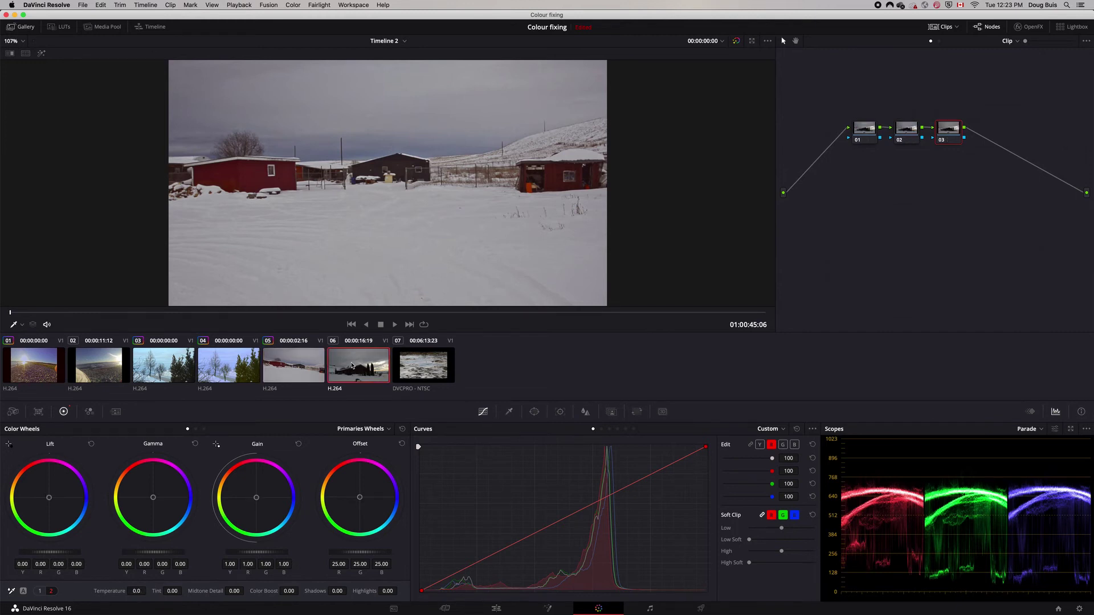
{"action": "left_click", "coordinate": [308, 368]}
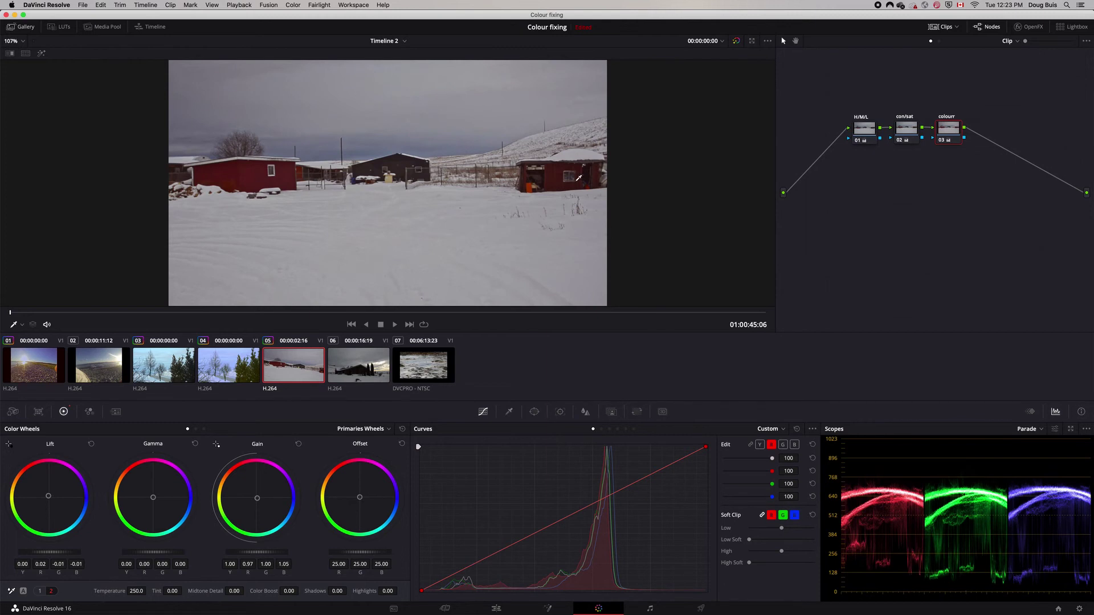
{"action": "left_click", "coordinate": [352, 369]}
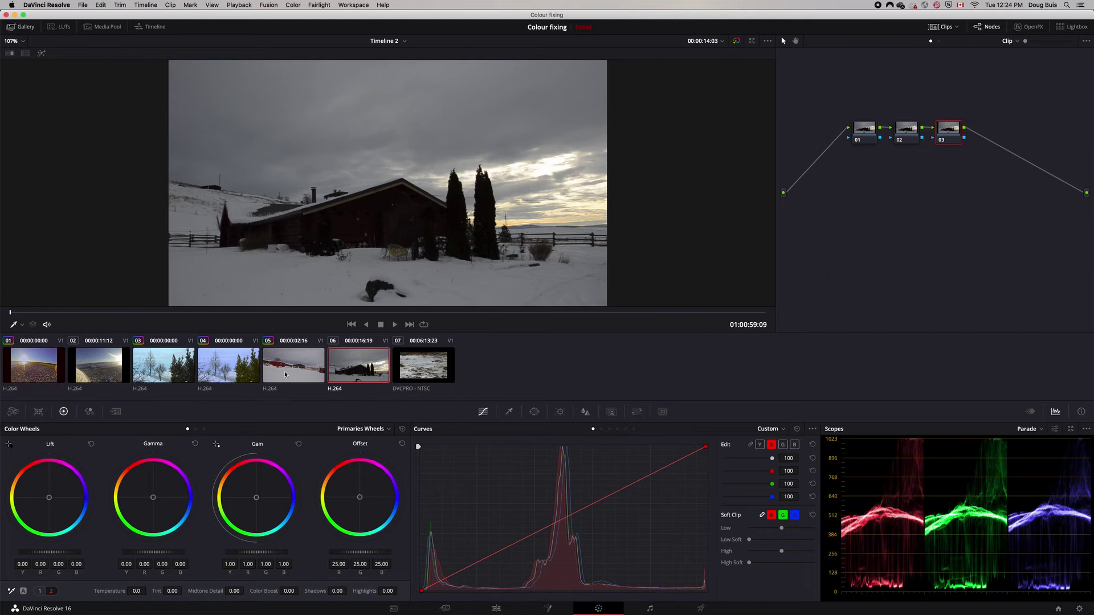
{"action": "key", "text": "Up"}
{"action": "left_click", "coordinate": [864, 130]}
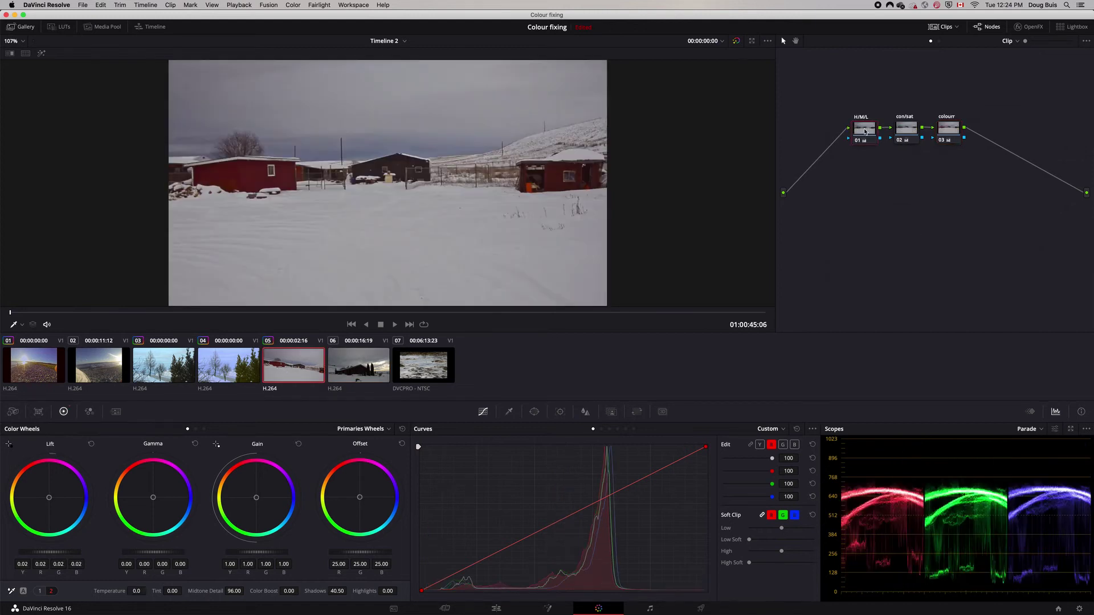
{"action": "key", "text": "super+c"}
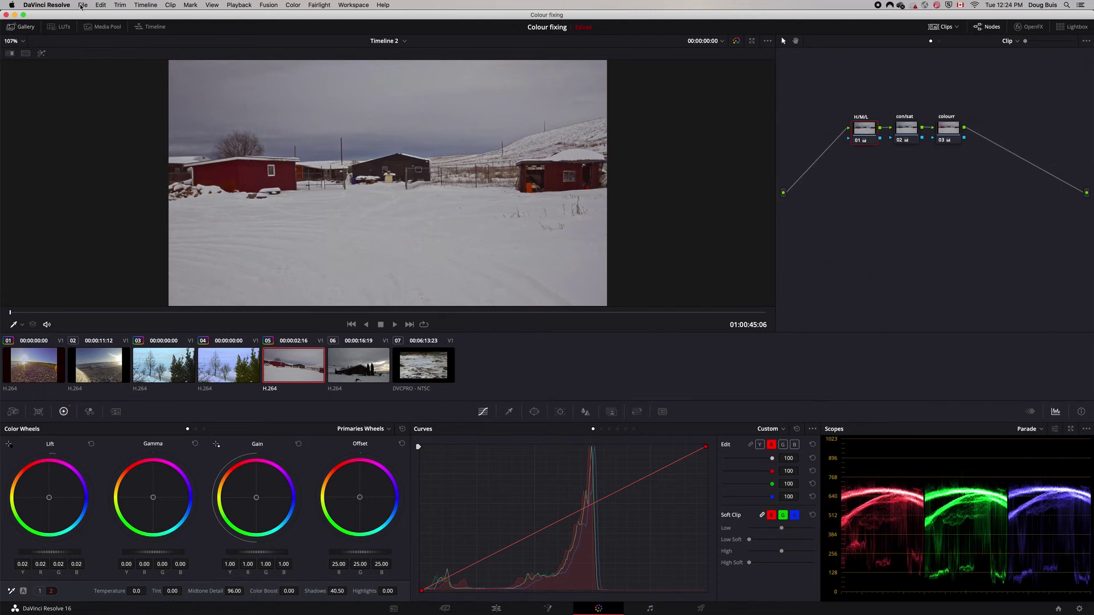
{"action": "left_click", "coordinate": [83, 5]}
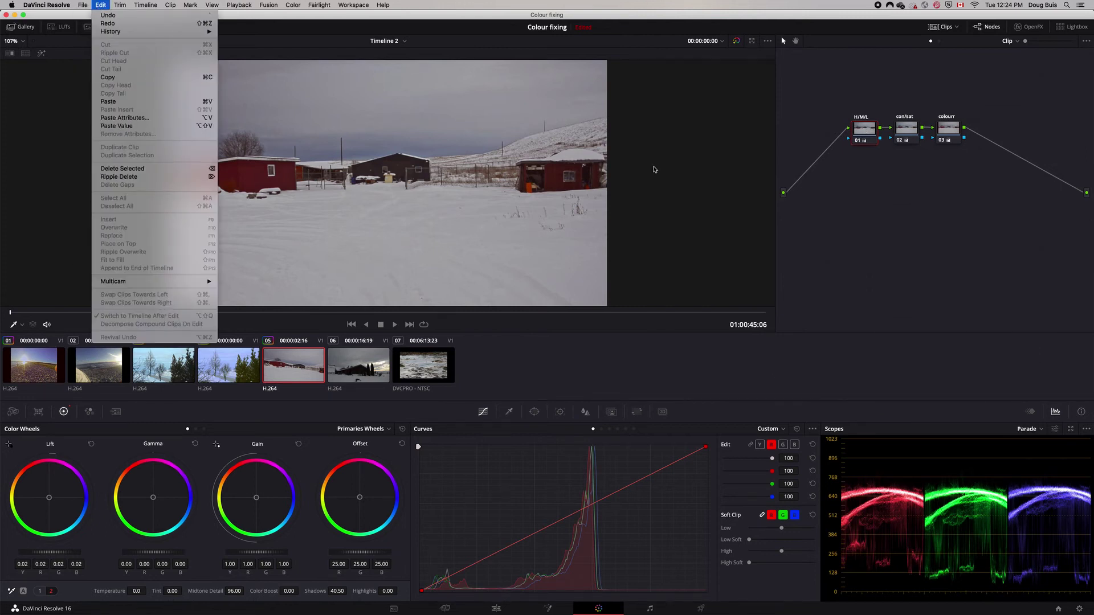
{"action": "key", "text": "Escape"}
{"action": "key", "text": "Down"}
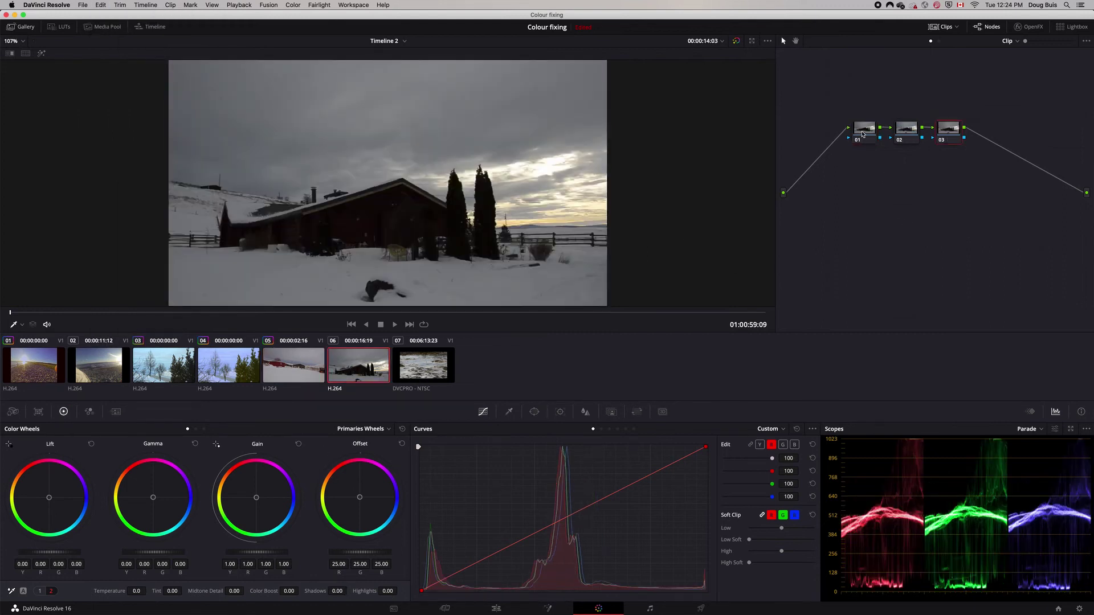
{"action": "key", "text": "super+v"}
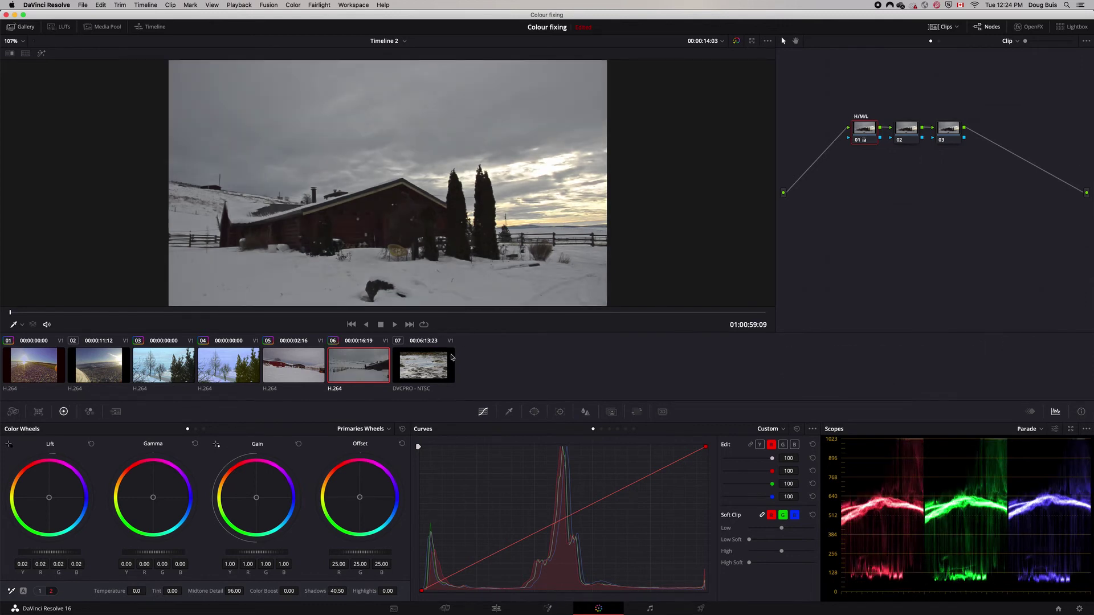
{"action": "left_click", "coordinate": [294, 368]}
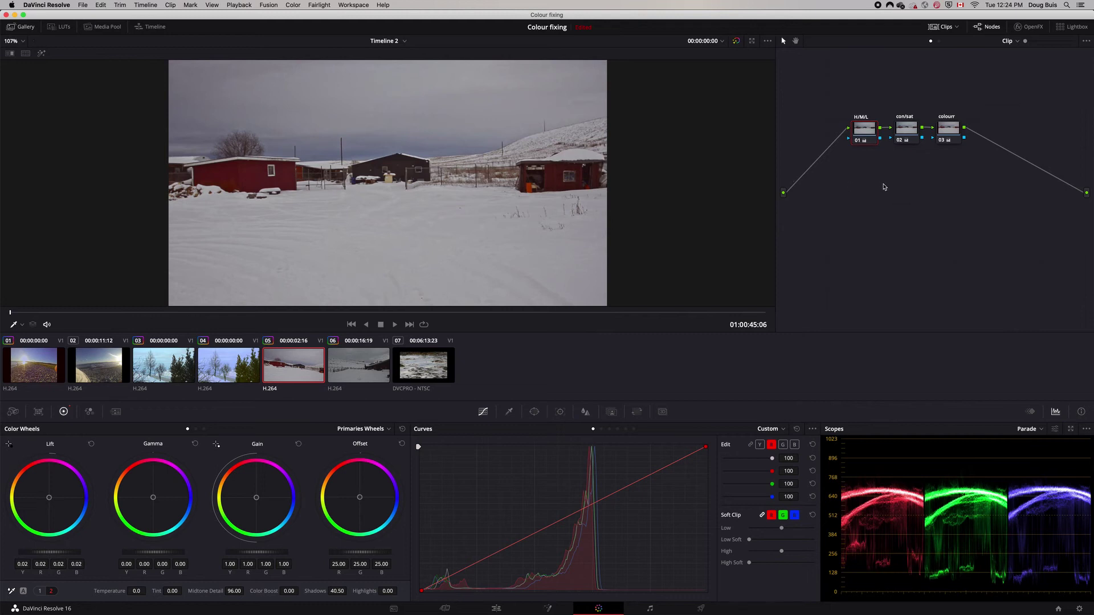
{"action": "left_click", "coordinate": [912, 134]}
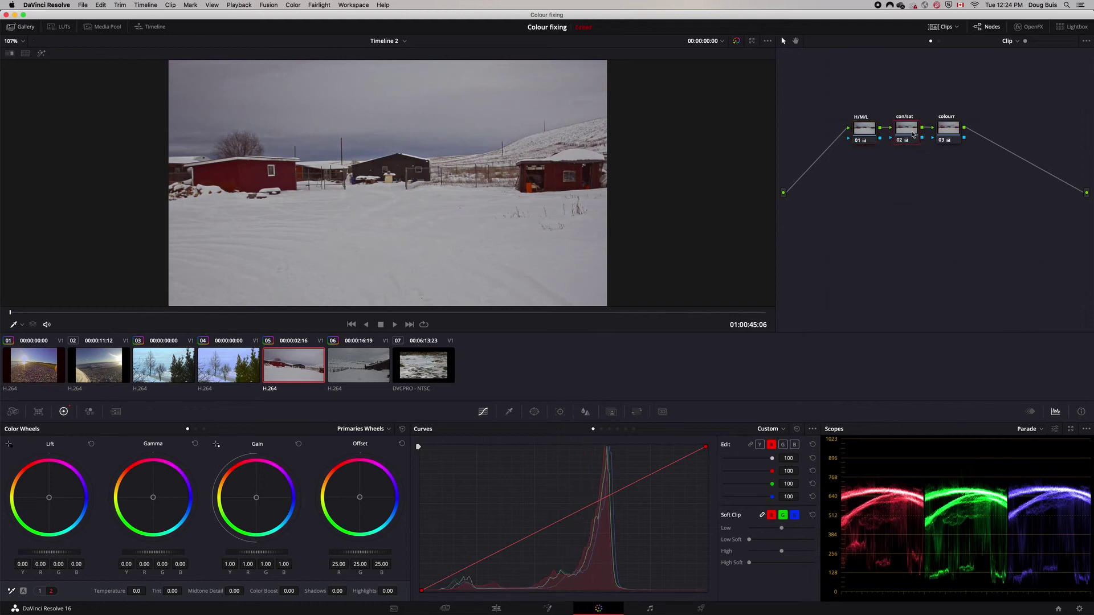
{"action": "key", "text": "Down"}
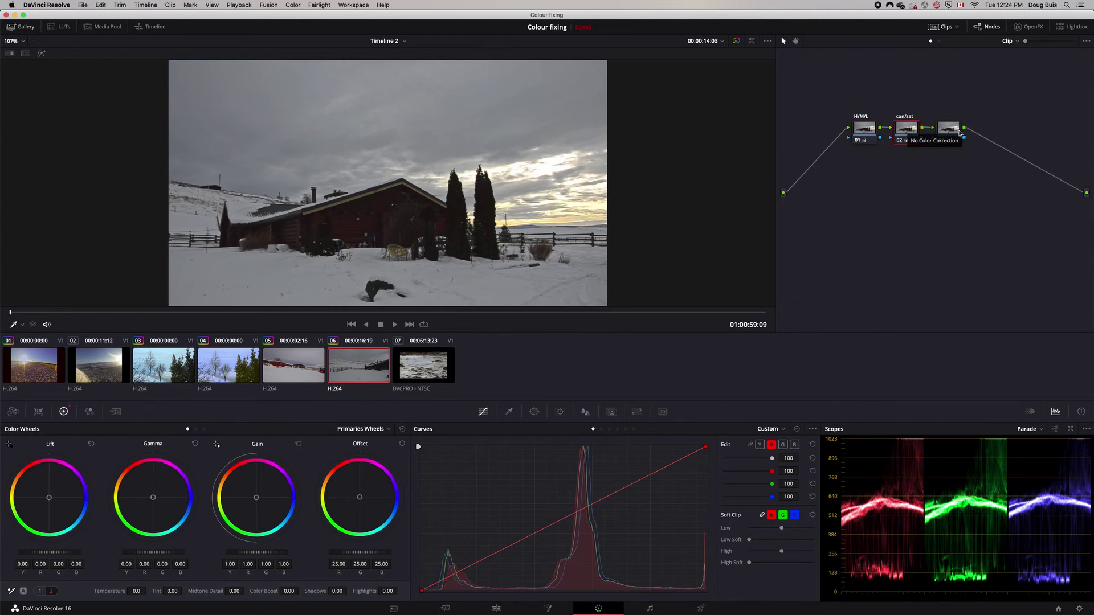
{"action": "left_click", "coordinate": [279, 365]}
{"action": "left_click", "coordinate": [951, 138]}
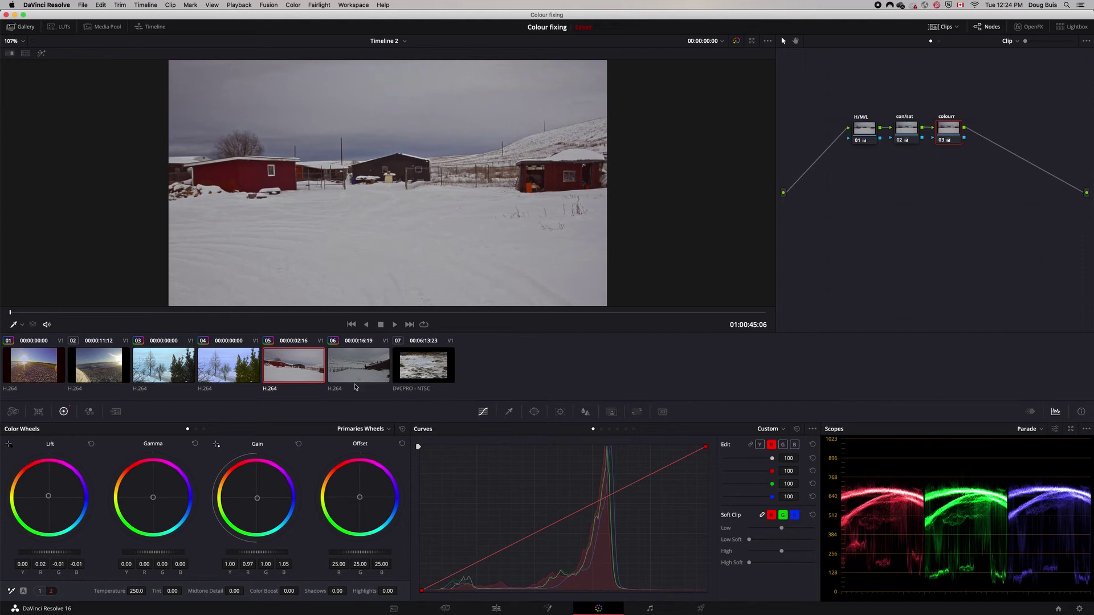
{"action": "key", "text": "Down"}
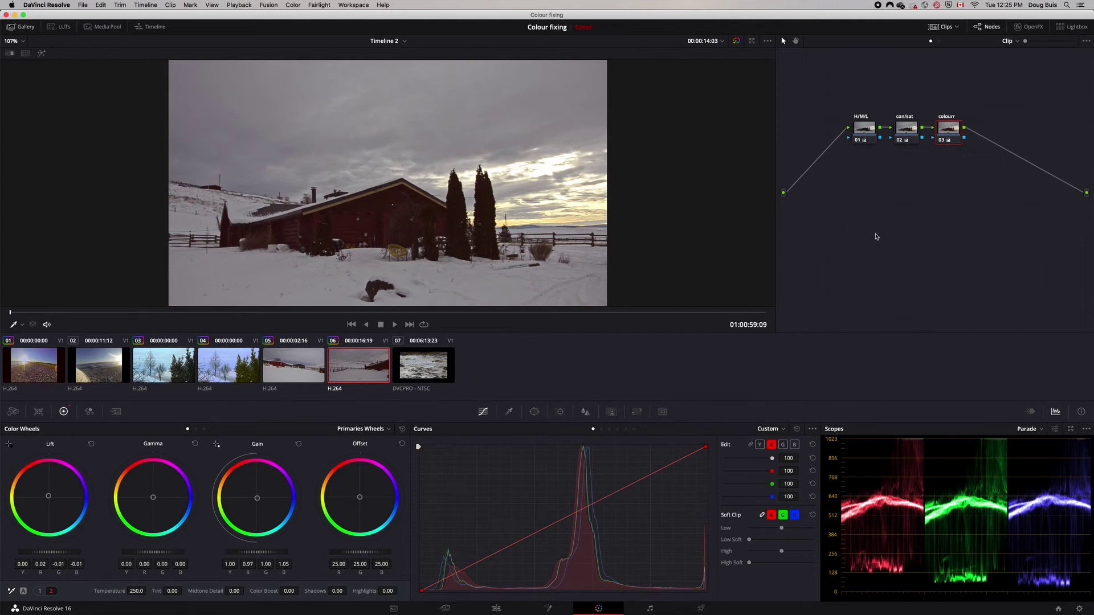
{"action": "key", "text": "super+Home"}
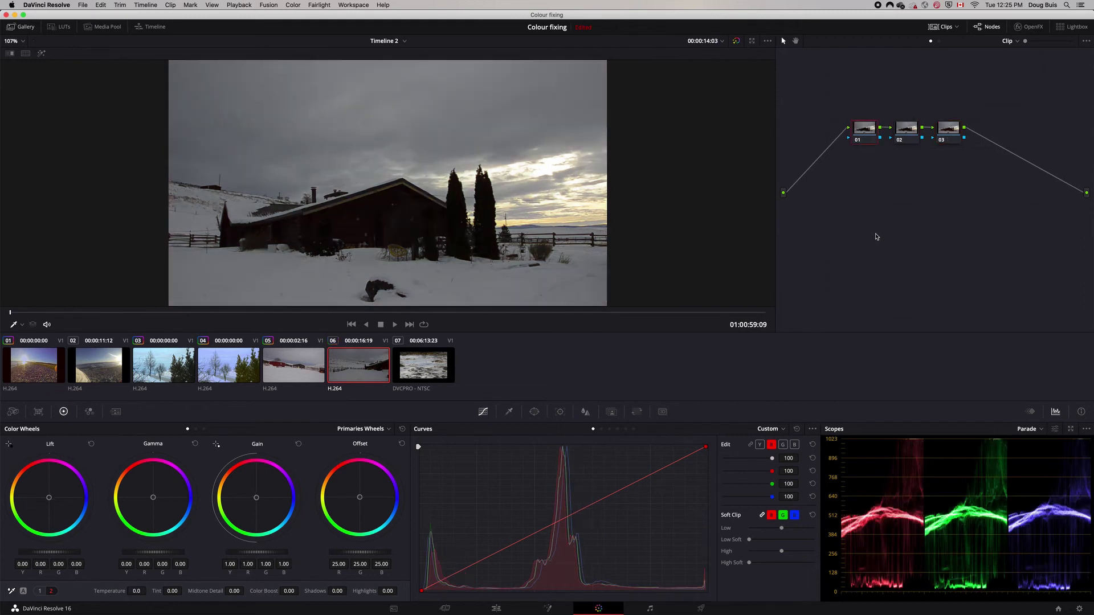
Step: Label the cabin clip's first node H/M/L
{"action": "left_click", "coordinate": [911, 141]}
{"action": "left_click", "coordinate": [868, 139]}
{"action": "right_click", "coordinate": [867, 139]}
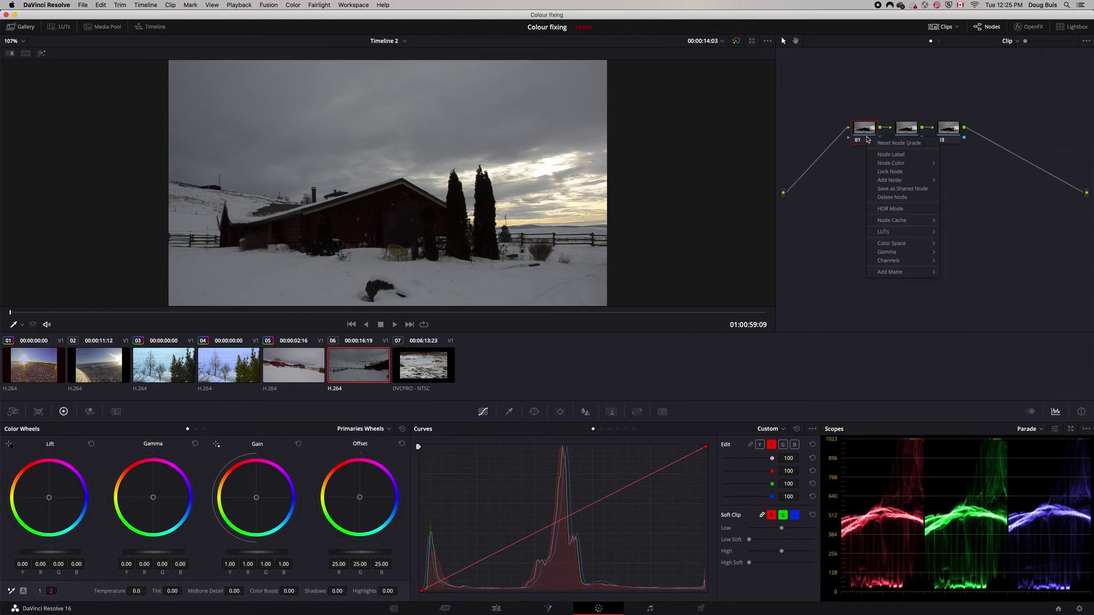
{"action": "left_click", "coordinate": [892, 155]}
{"action": "type", "text": "H/M/L"}
{"action": "key", "text": "Return"}
Step: Label the second and third nodes con/sat and colour, then select con/sat on adjustment page 1
{"action": "type", "text": "con/sat"}
{"action": "left_click", "coordinate": [945, 134]}
{"action": "right_click", "coordinate": [944, 135]}
{"action": "left_click", "coordinate": [962, 153]}
{"action": "type", "text": "colour"}
{"action": "key", "text": "Return"}
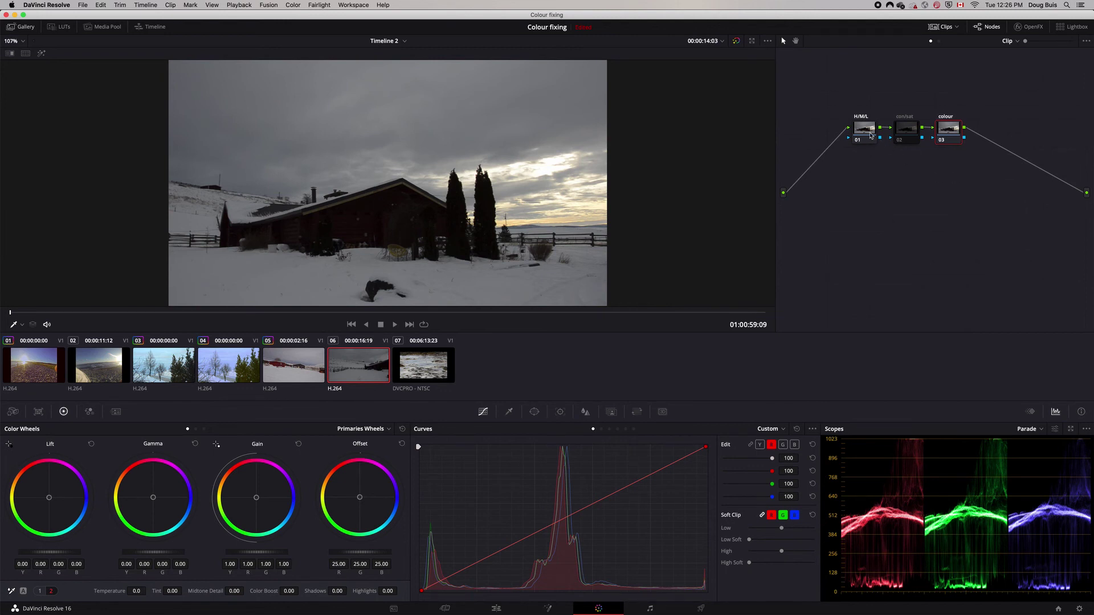
{"action": "left_click", "coordinate": [910, 133]}
{"action": "left_click", "coordinate": [40, 591]}
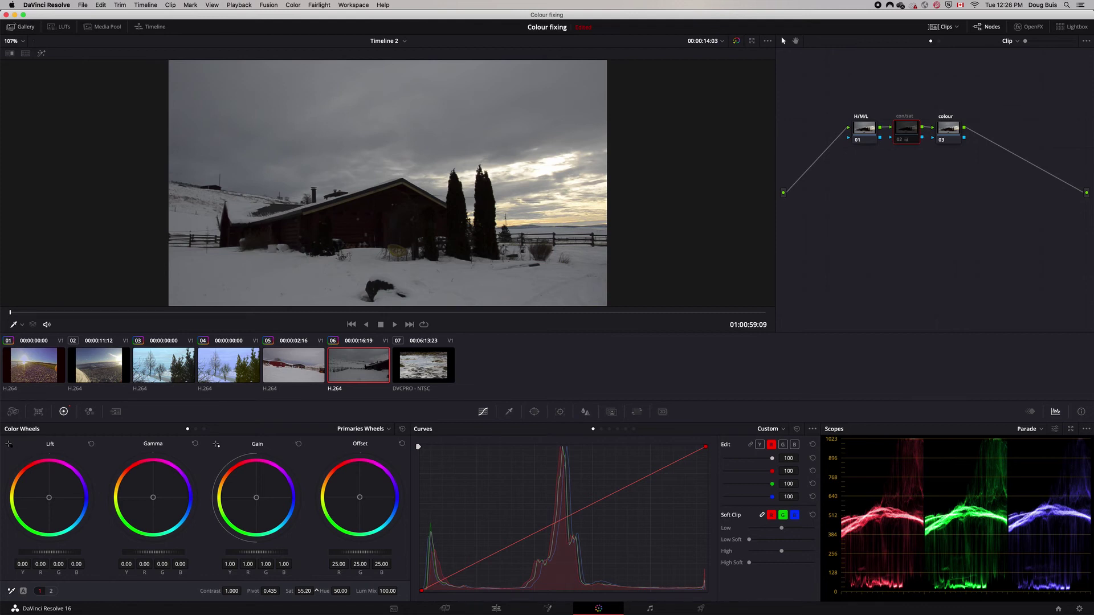
Step: Nudge the con/sat saturation up slightly and lower Contrast, entering its value directly
{"action": "left_click_drag", "start_coordinate": [316, 591], "coordinate": [319, 591]}
{"action": "left_click_drag", "start_coordinate": [231, 591], "coordinate": [225, 591]}
{"action": "left_click", "coordinate": [231, 590]}
{"action": "type", "text": "0"}
{"action": "key", "text": "Return"}
Step: On the H/M/L node set Shadows 83.5 and Midtone Detail 100, and pull Highlights down
{"action": "left_click", "coordinate": [50, 592]}
{"action": "left_click", "coordinate": [863, 130]}
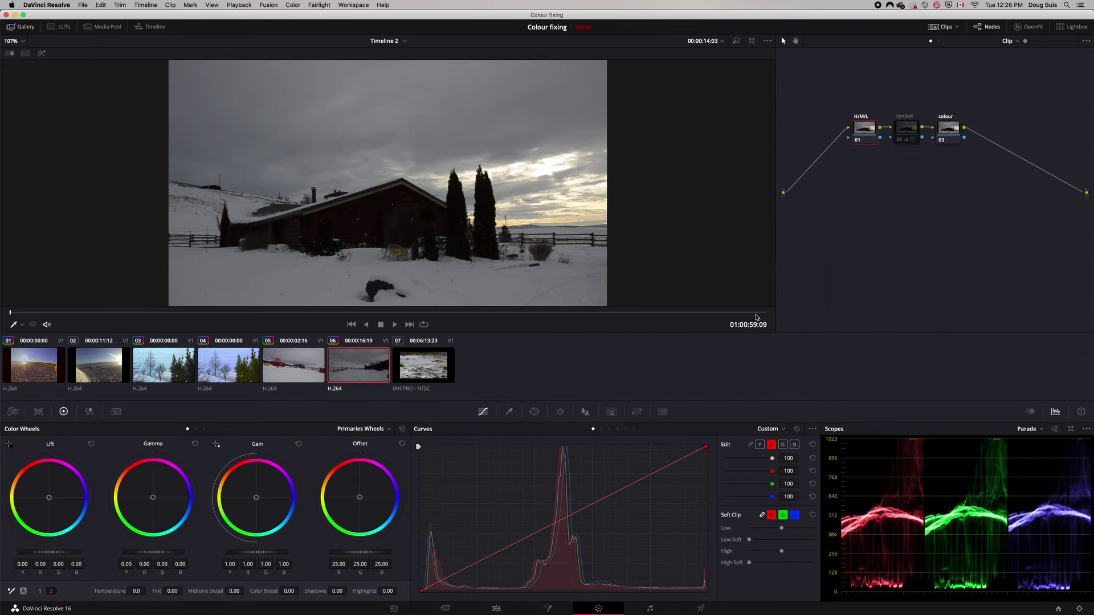
{"action": "mouse_move", "coordinate": [333, 591]}
{"action": "left_mouse_down"}
{"action": "mouse_move", "coordinate": [350, 591]}
{"action": "mouse_move", "coordinate": [337, 591]}
{"action": "left_mouse_up"}
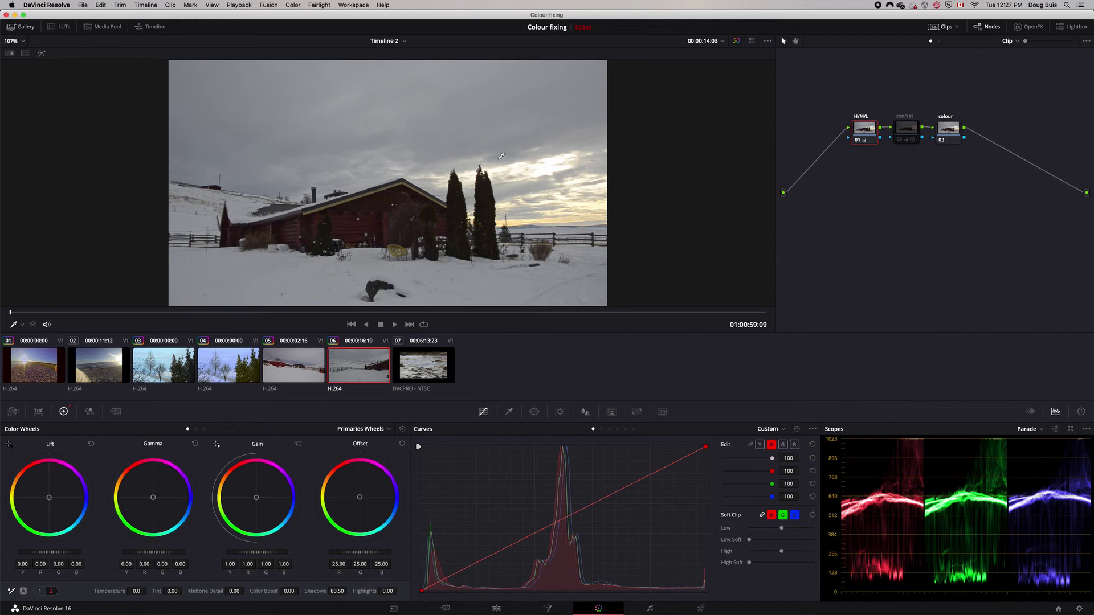
{"action": "left_click_drag", "start_coordinate": [234, 591], "coordinate": [246, 591]}
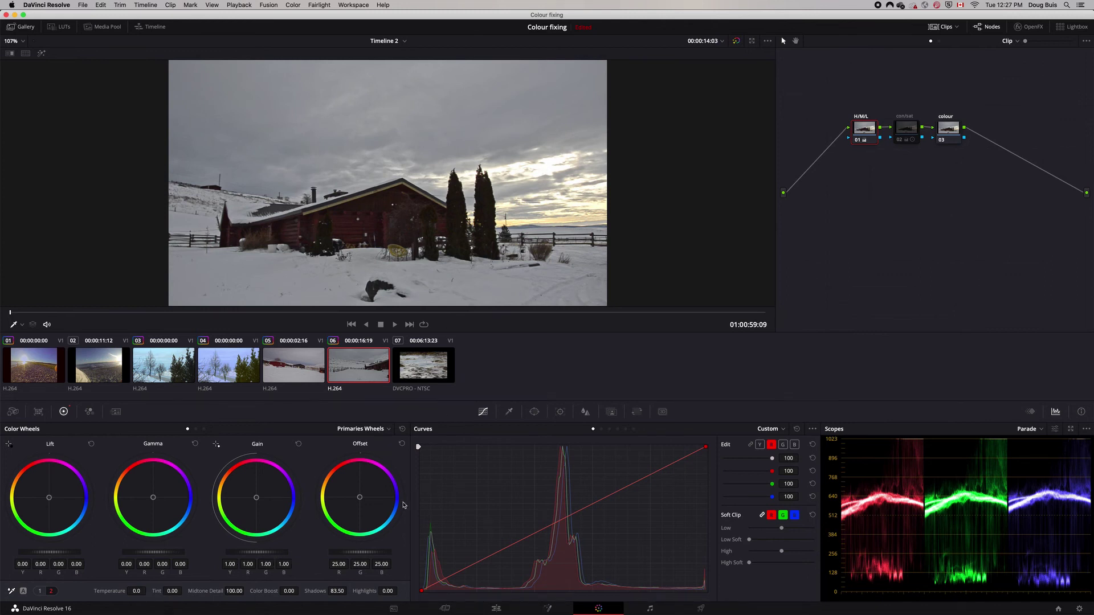
{"action": "left_click_drag", "start_coordinate": [387, 590], "coordinate": [336, 591]}
Step: Shift the colour node's lift and gain toward blue, then bypass the grade to compare
{"action": "left_click", "coordinate": [948, 128]}
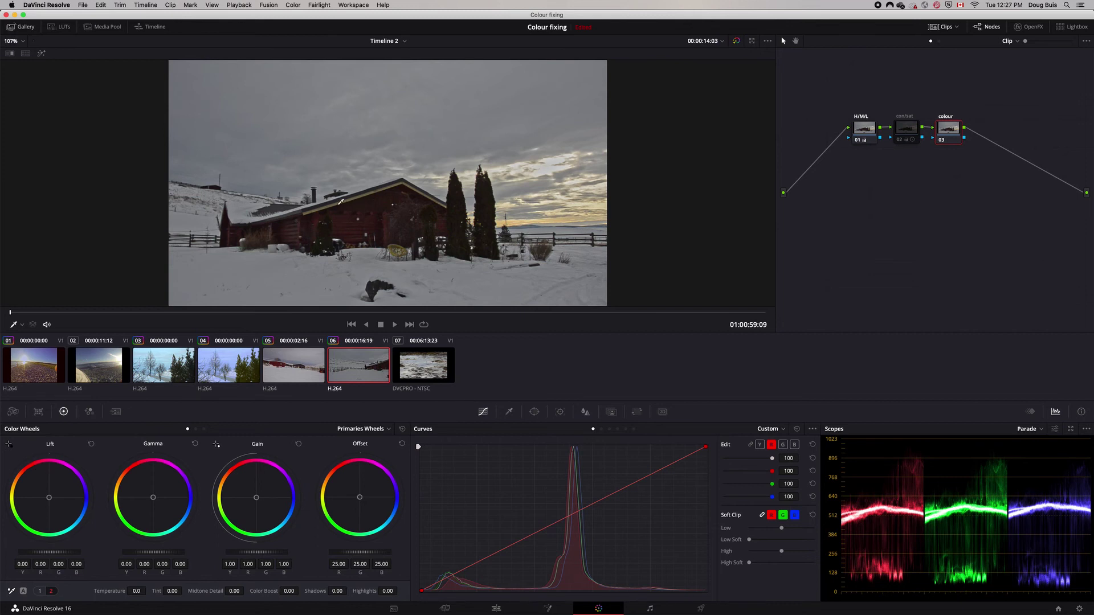
{"action": "key", "text": "alt+shift+c"}
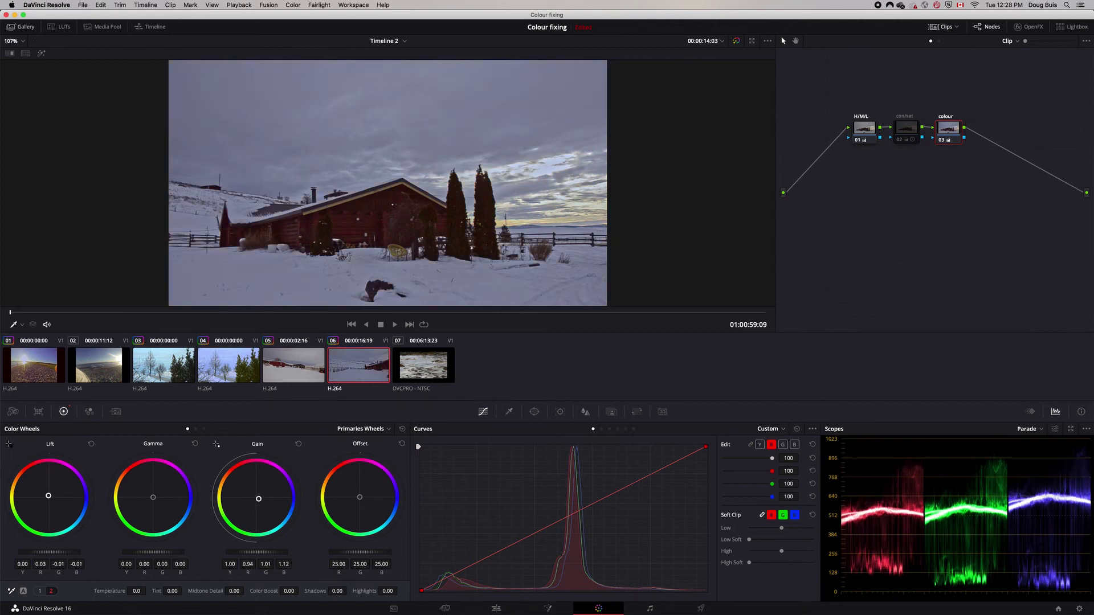
{"action": "key", "text": "alt+shift+c"}
{"action": "key", "text": "alt+shift+c"}
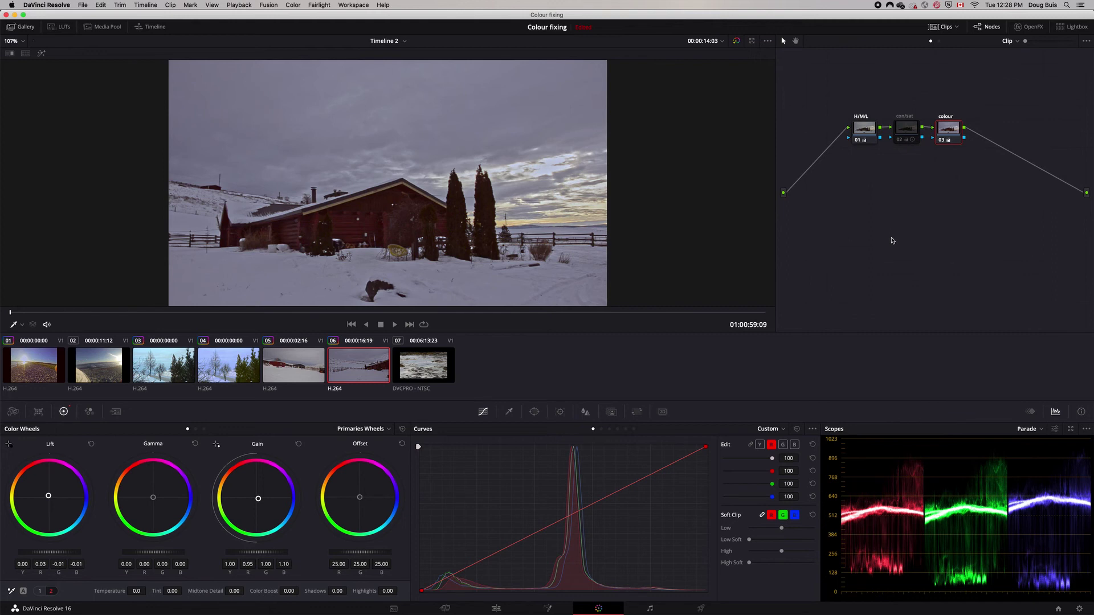
{"action": "key", "text": "shift+d"}
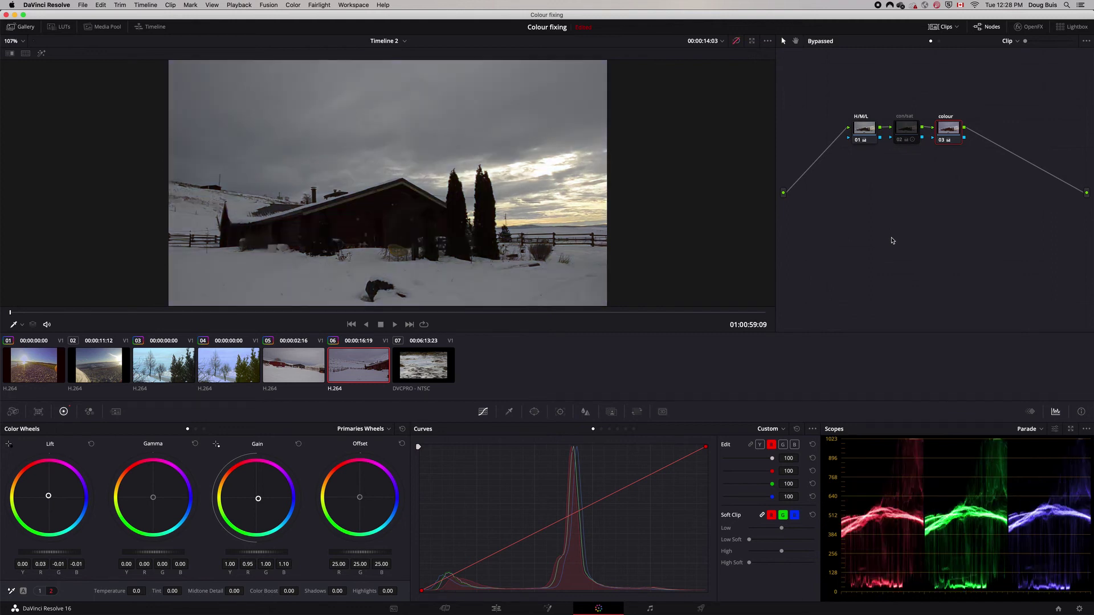
Step: Re-enable the grade and flip between clips 05 and 06 to compare their looks
{"action": "key", "text": "shift+d"}
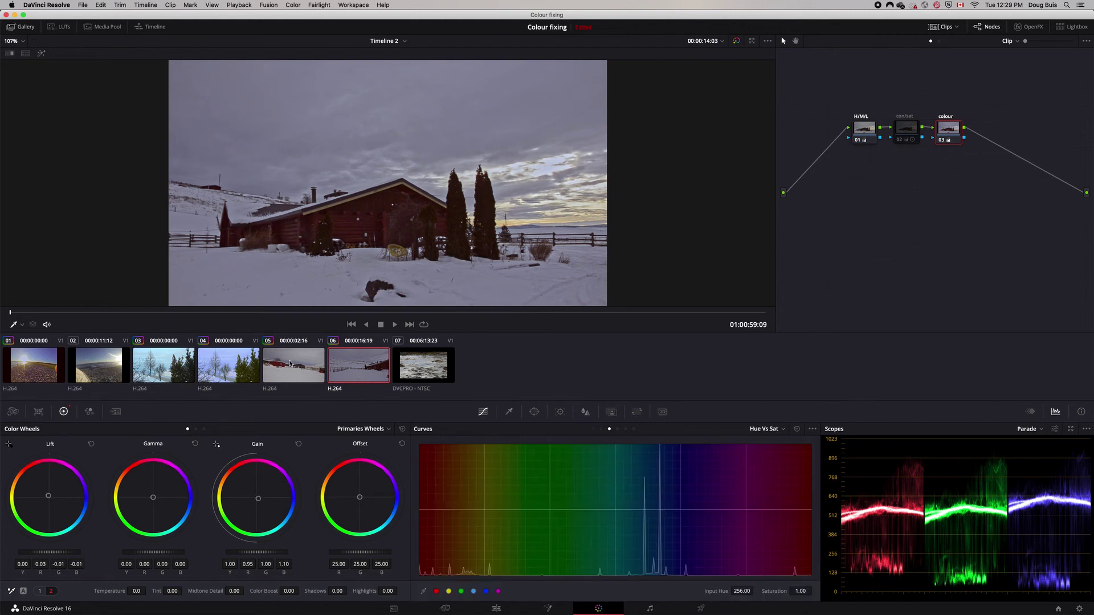
{"action": "left_click", "coordinate": [321, 361]}
{"action": "left_click", "coordinate": [344, 365]}
{"action": "left_click", "coordinate": [314, 368]}
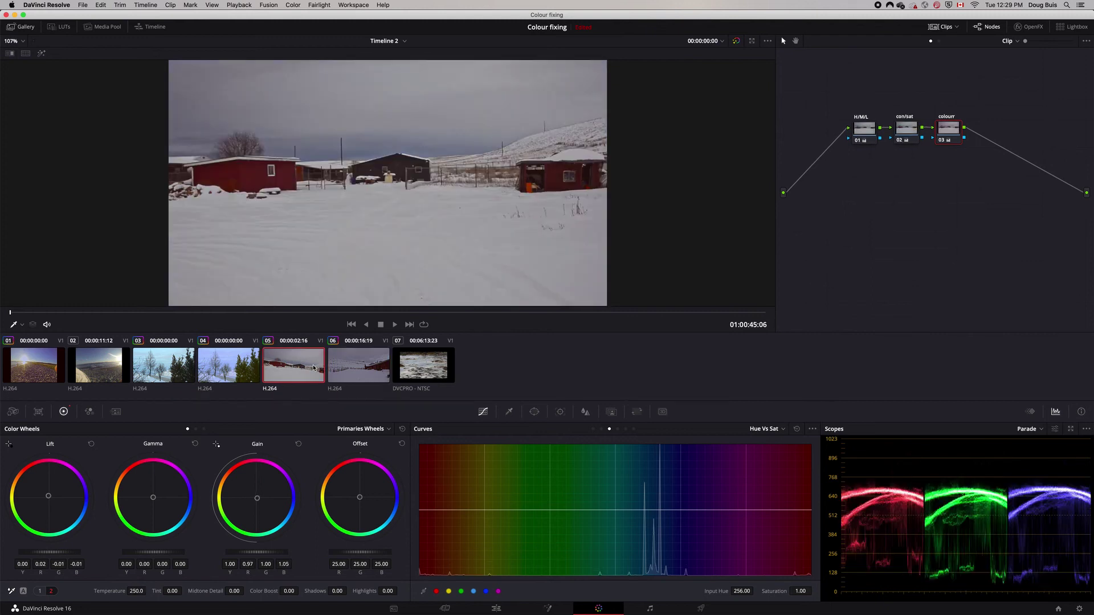
{"action": "left_click", "coordinate": [339, 367]}
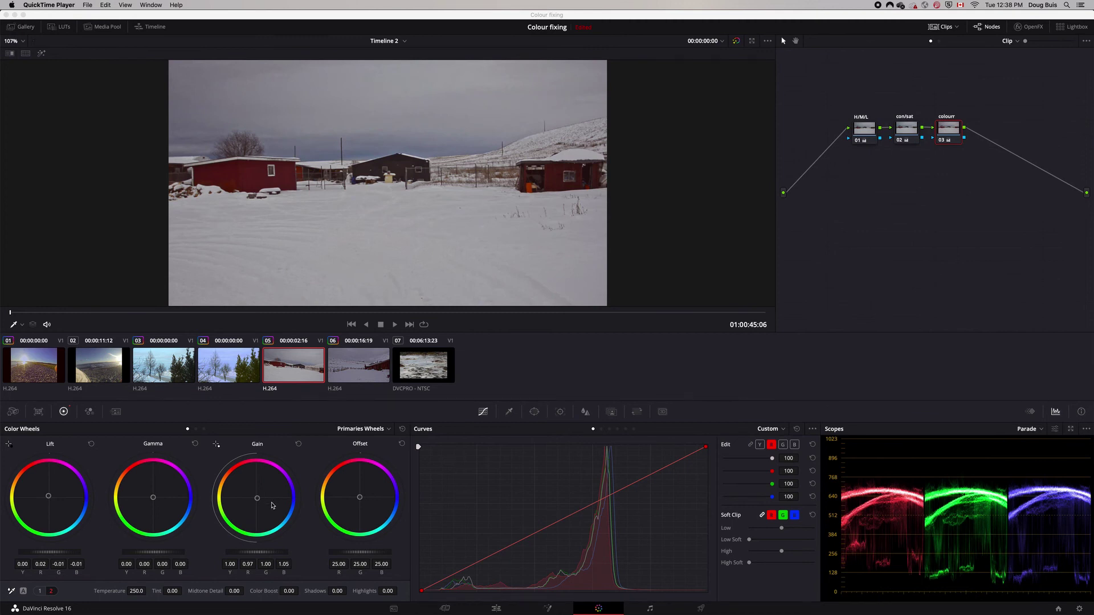
Step: Compare clip 05 with its grade bypassed and H/M/L node toggled, then bring up beach clip 07
{"action": "left_click", "coordinate": [836, 229]}
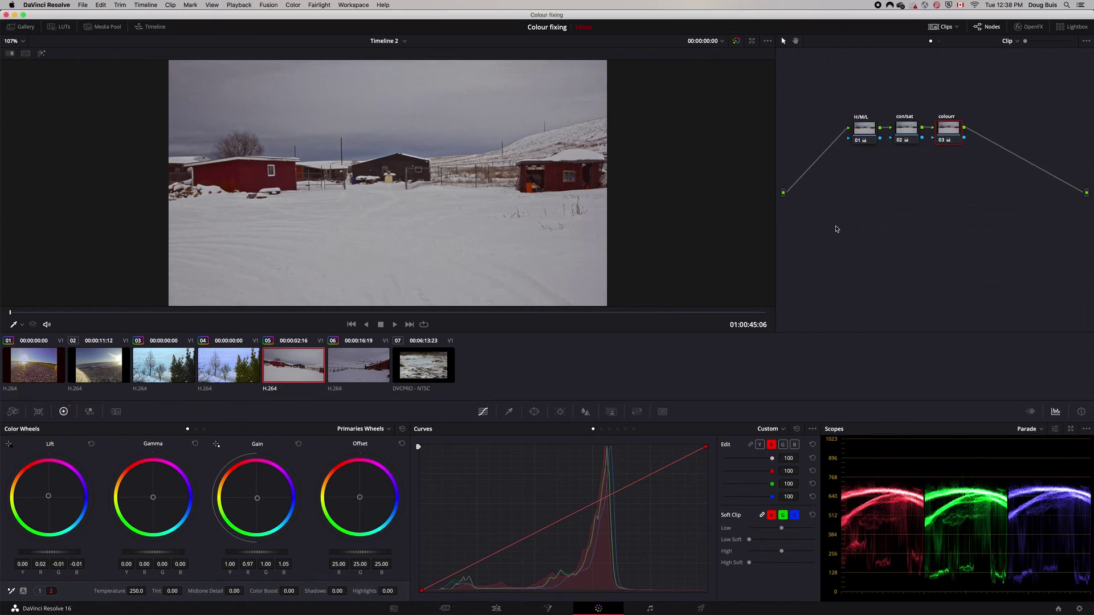
{"action": "key", "text": "shift+d"}
{"action": "key", "text": "shift+d"}
{"action": "left_click", "coordinate": [914, 131]}
{"action": "left_click", "coordinate": [866, 131]}
{"action": "key", "text": "ctrl+d"}
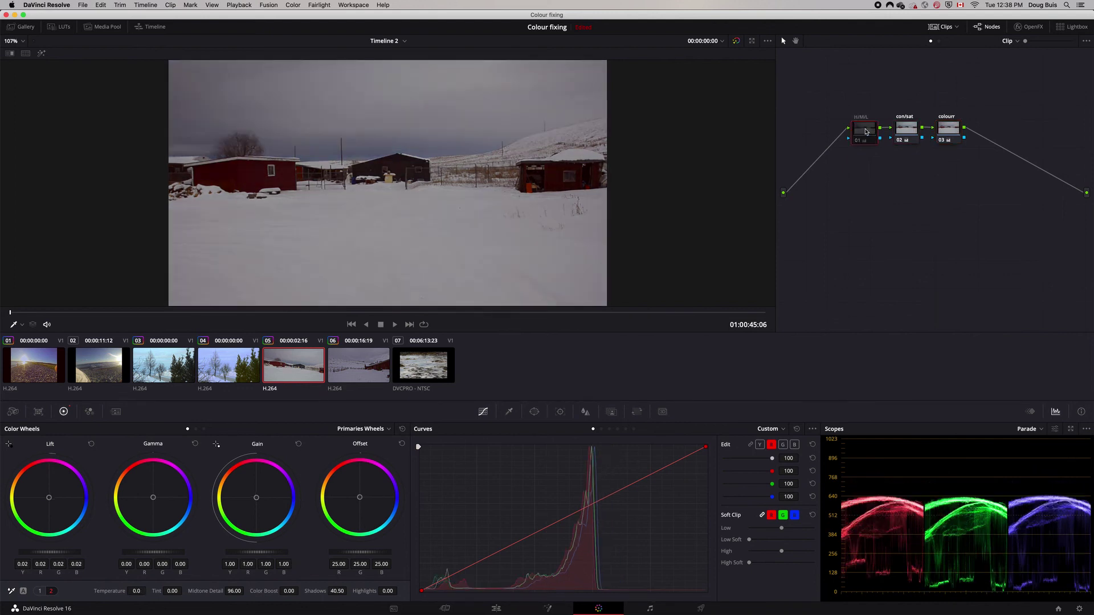
{"action": "key", "text": "ctrl+d"}
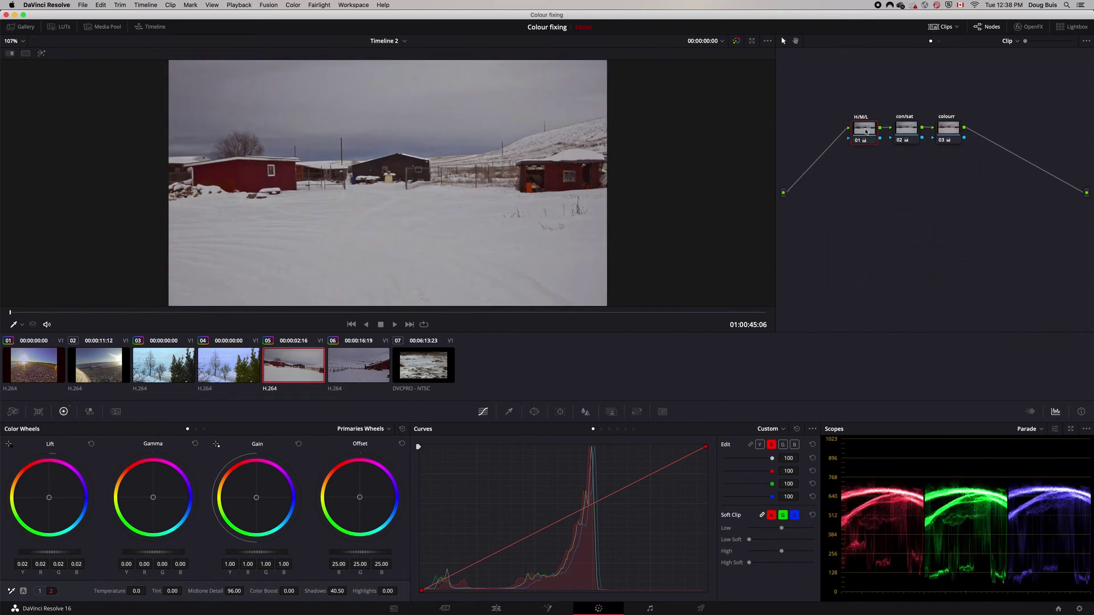
{"action": "left_click", "coordinate": [417, 373]}
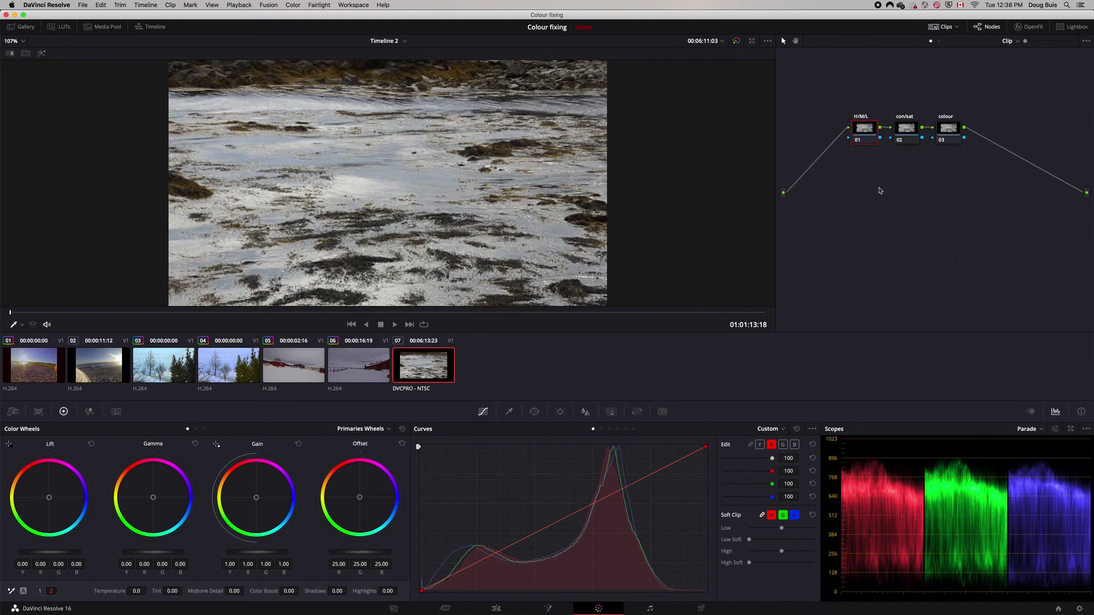
Step: Raise saturation on the con/sat node 02, then nudge node 01's Lift to 0.01
{"action": "left_click", "coordinate": [905, 138]}
{"action": "left_click", "coordinate": [50, 590]}
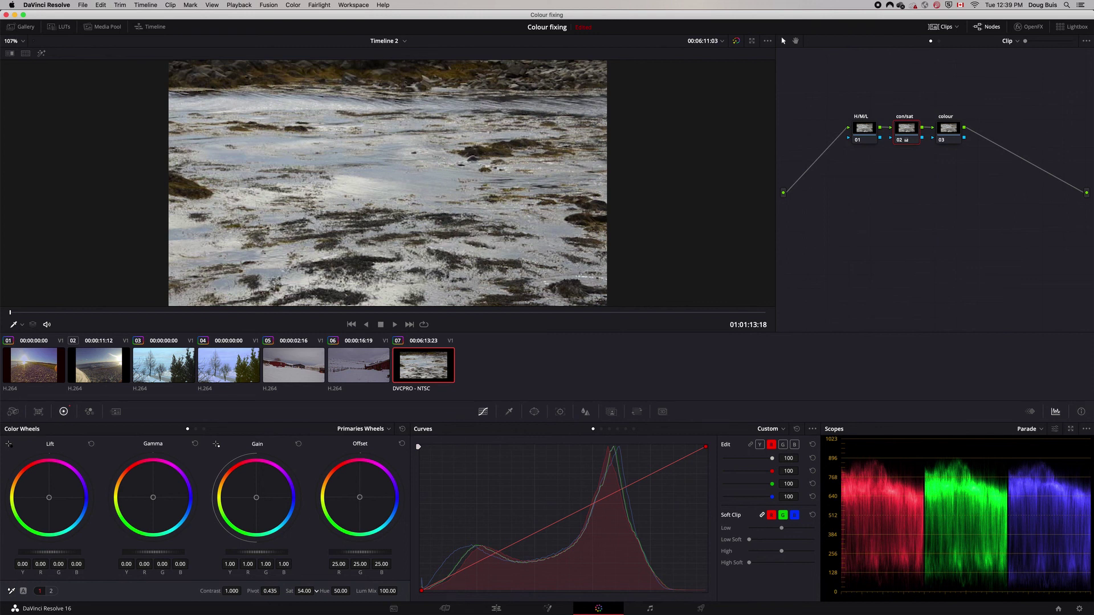
{"action": "left_click", "coordinate": [858, 125]}
{"action": "left_click", "coordinate": [47, 556]}
Step: On the H/M/L node raise Shadows to 10.50 and Midtone Detail to 1.50
{"action": "left_click", "coordinate": [51, 591]}
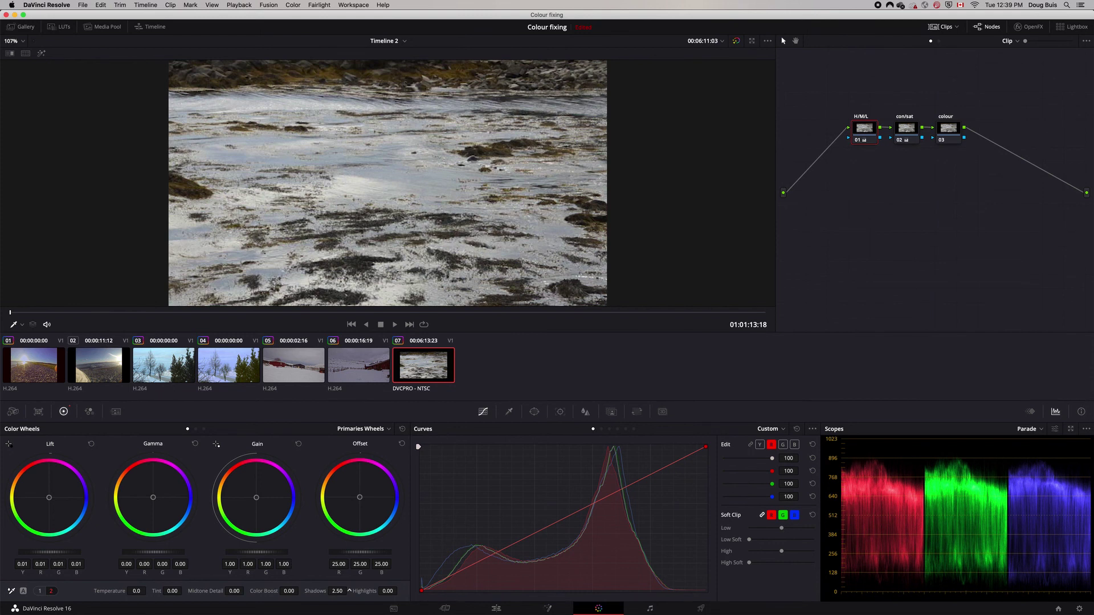
{"action": "left_click_drag", "start_coordinate": [350, 591], "coordinate": [365, 590]}
{"action": "left_click_drag", "start_coordinate": [234, 591], "coordinate": [246, 591]}
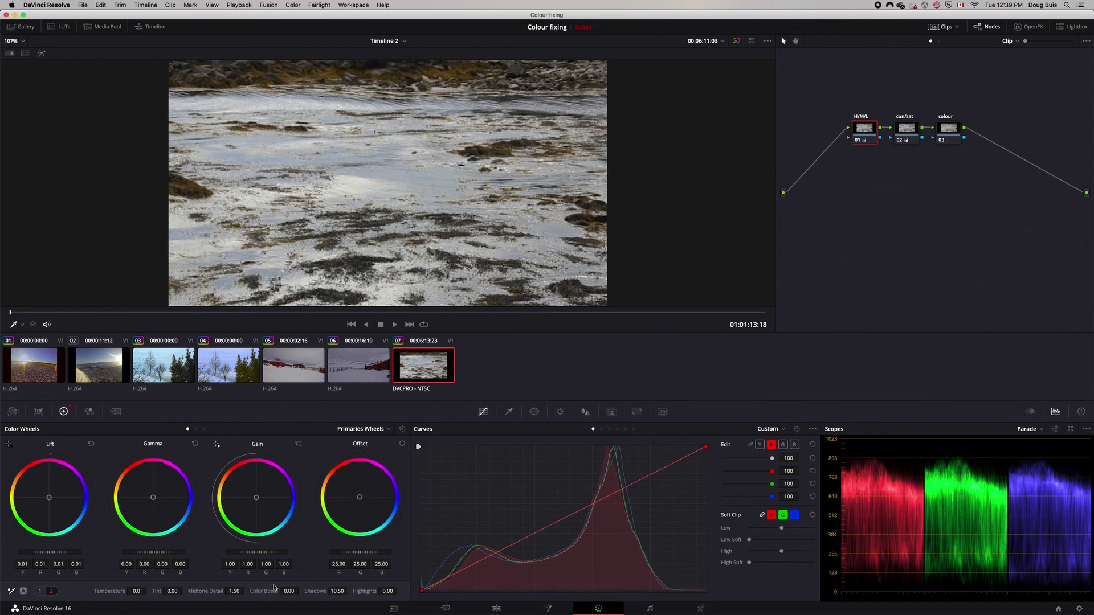
{"action": "left_click", "coordinate": [950, 131]}
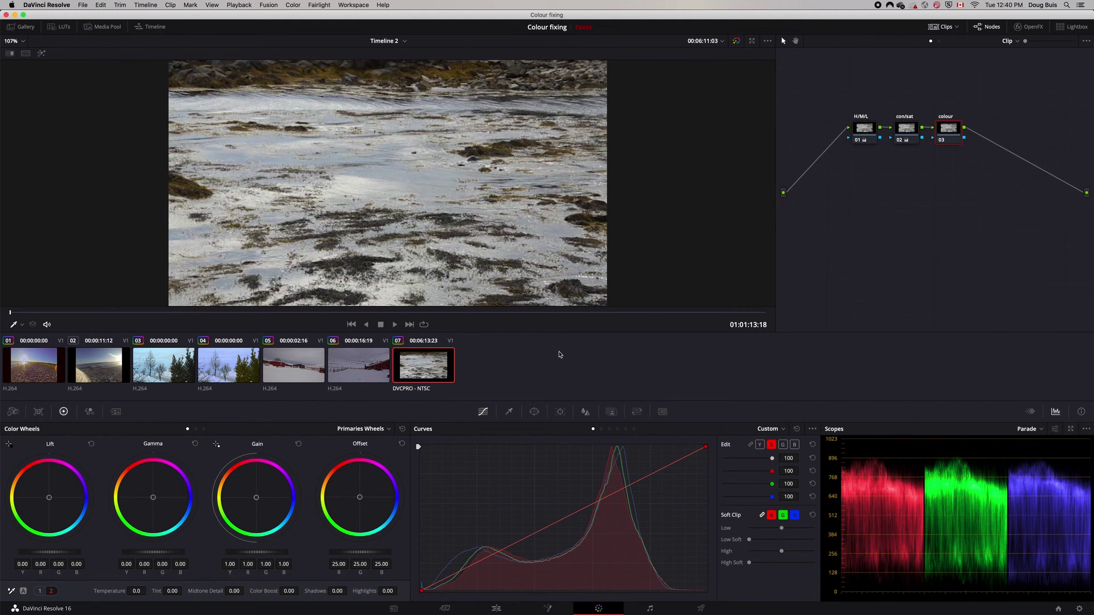
{"action": "left_click", "coordinate": [601, 430]}
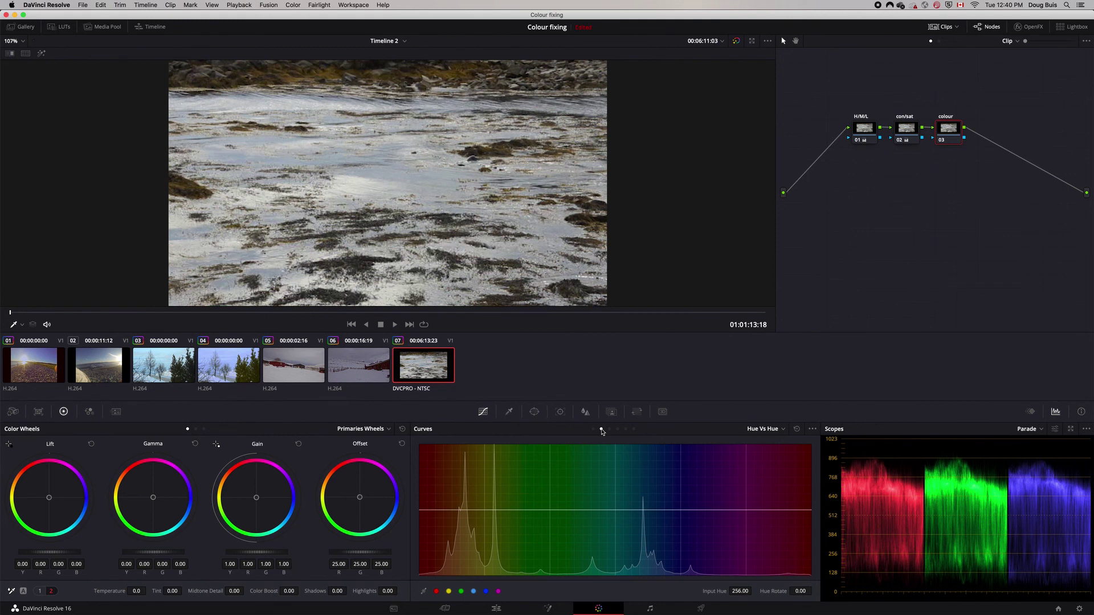
Step: Boost saturation of two hue ranges on the Hue vs Sat curve
{"action": "left_click", "coordinate": [610, 429]}
{"action": "left_click_drag", "start_coordinate": [461, 510], "coordinate": [465, 470]}
{"action": "left_click", "coordinate": [473, 509]}
{"action": "left_click_drag", "start_coordinate": [446, 510], "coordinate": [452, 510]}
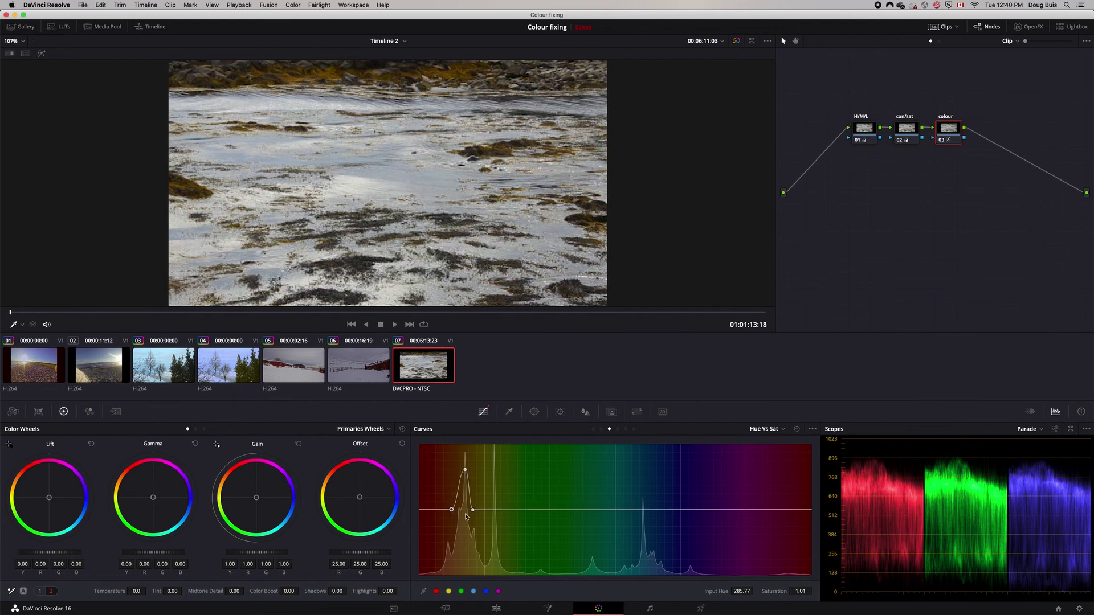
{"action": "left_click", "coordinate": [420, 177]}
{"action": "left_click_drag", "start_coordinate": [648, 510], "coordinate": [646, 452]}
Step: Dip the Hue vs Hue curve to turn seaweed greener and push Gain toward blue
{"action": "left_click", "coordinate": [602, 430]}
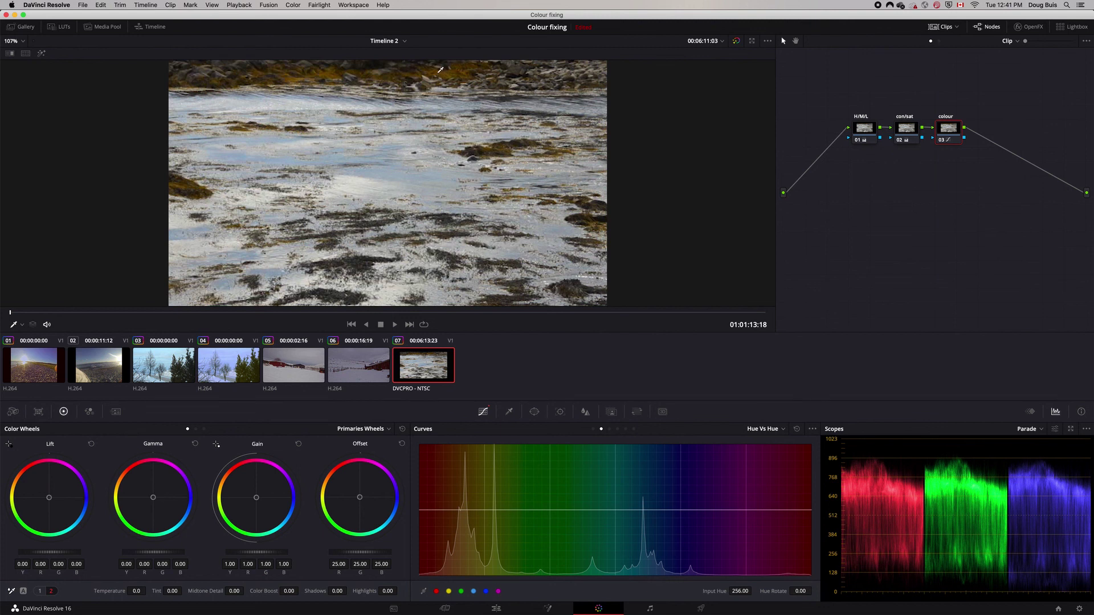
{"action": "mouse_move", "coordinate": [463, 510]}
{"action": "left_mouse_down"}
{"action": "mouse_move", "coordinate": [467, 561]}
{"action": "mouse_move", "coordinate": [462, 515]}
{"action": "mouse_move", "coordinate": [465, 531]}
{"action": "left_mouse_up"}
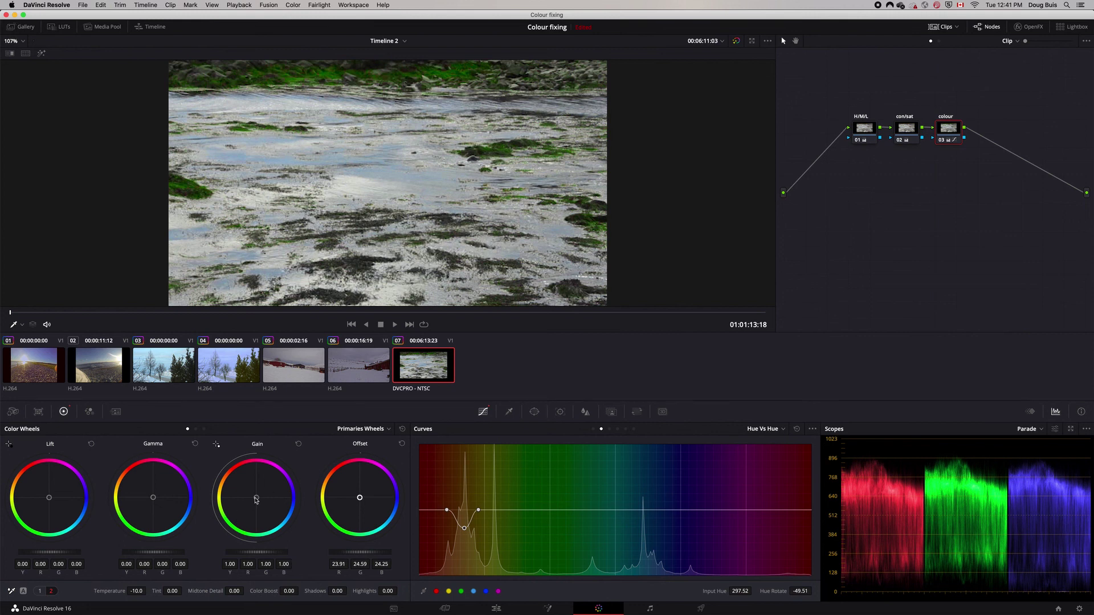
{"action": "left_click_drag", "start_coordinate": [256, 497], "coordinate": [257, 499]}
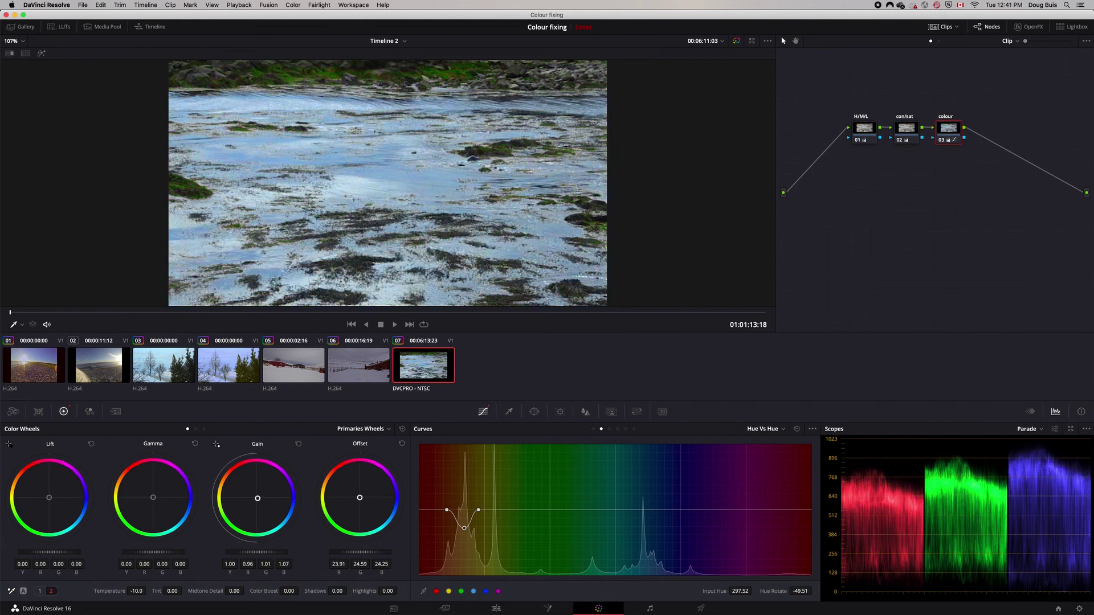
{"action": "left_click_drag", "start_coordinate": [154, 498], "coordinate": [154, 498]}
Step: Set Temperature to 190.0 and toggle bypass to compare against the ungraded clip
{"action": "mouse_move", "coordinate": [137, 591]}
{"action": "left_mouse_down"}
{"action": "mouse_move", "coordinate": [148, 590]}
{"action": "mouse_move", "coordinate": [137, 595]}
{"action": "left_mouse_up"}
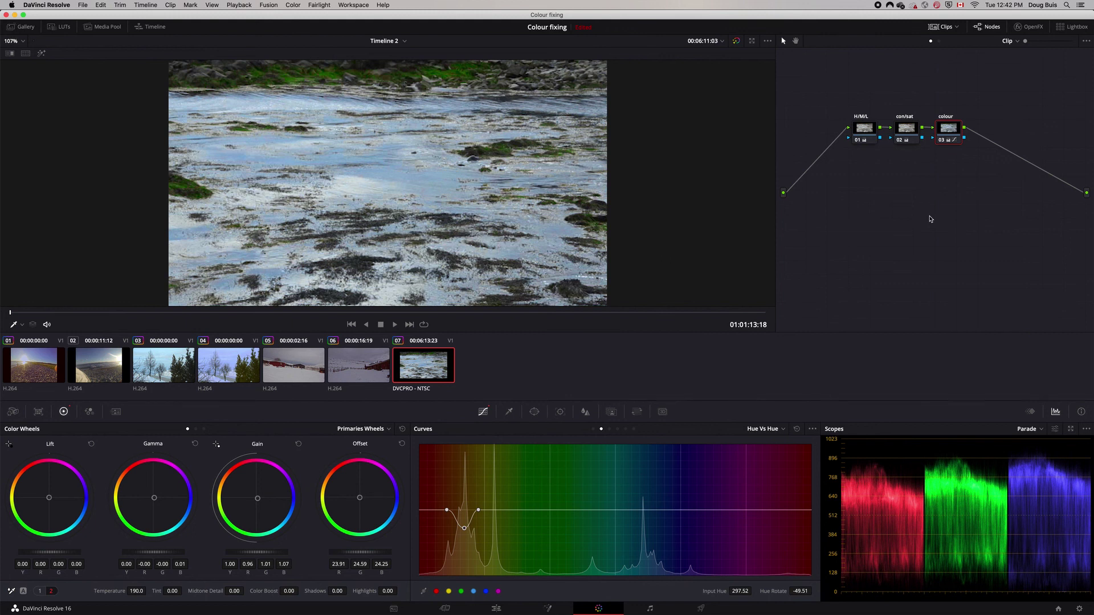
{"action": "key", "text": "shift+d"}
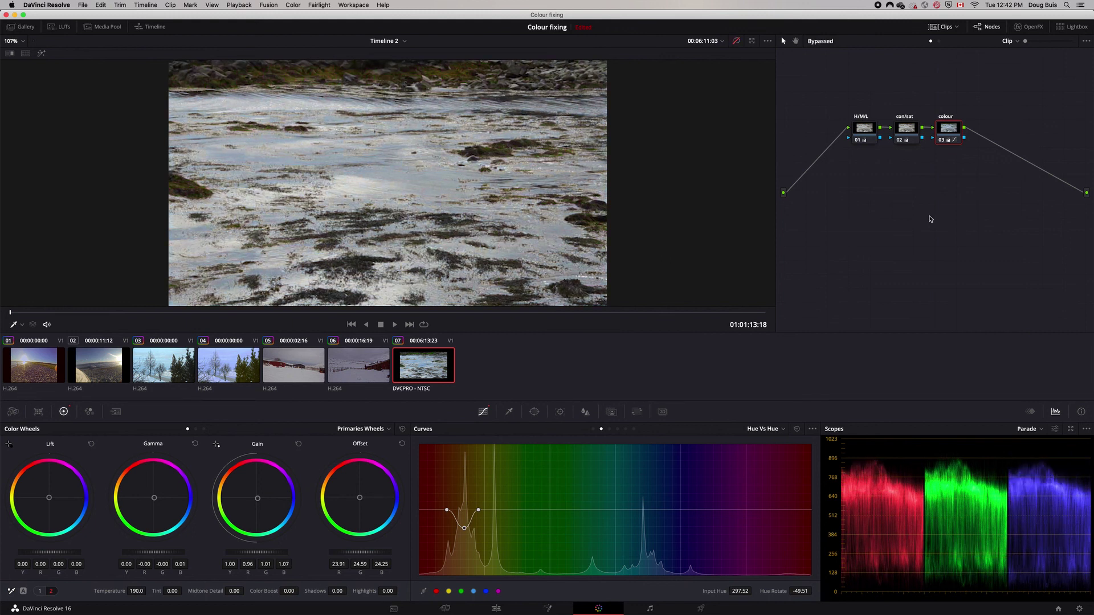
{"action": "key", "text": "shift+d"}
{"action": "key", "text": "shift+d"}
{"action": "key", "text": "shift+d"}
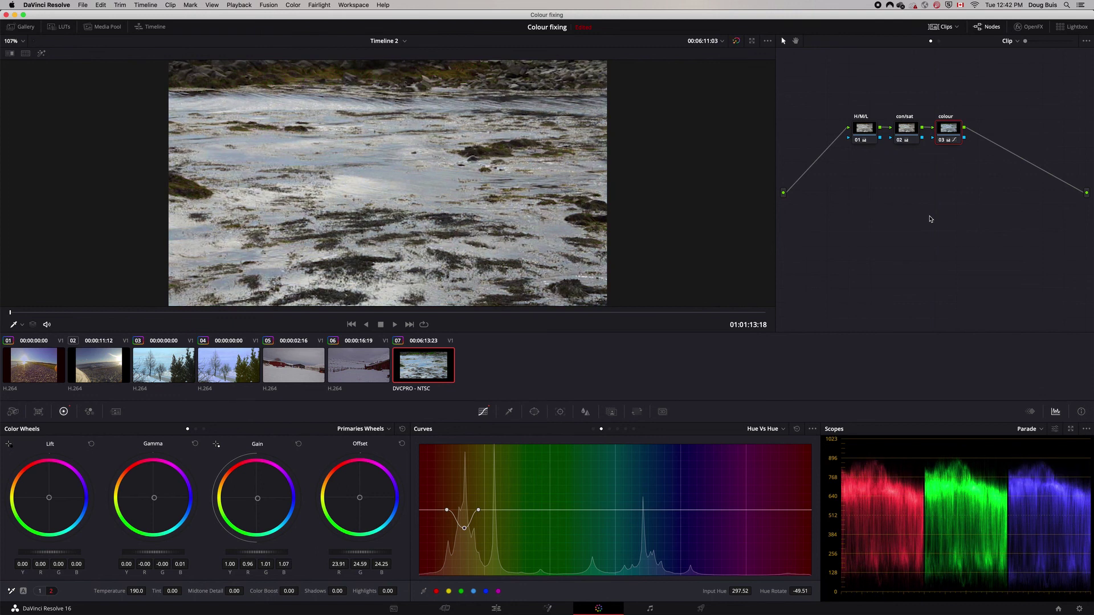